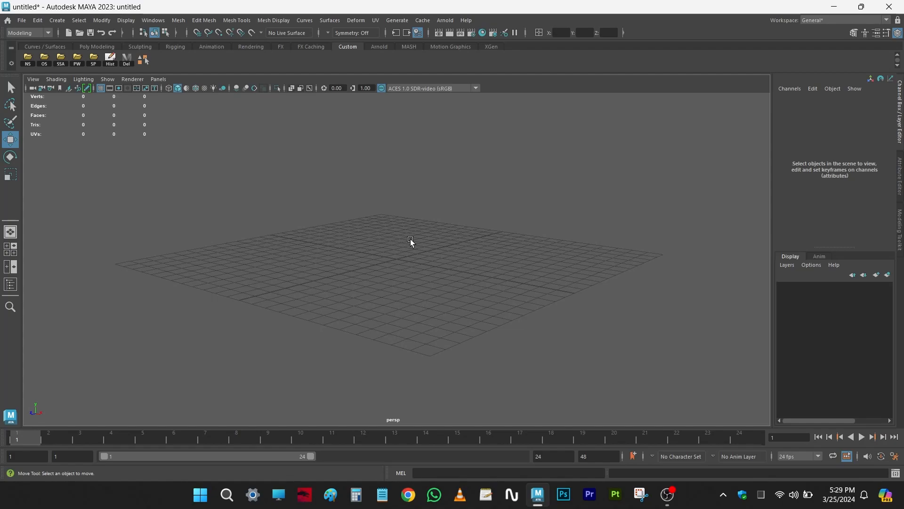
click(179, 22)
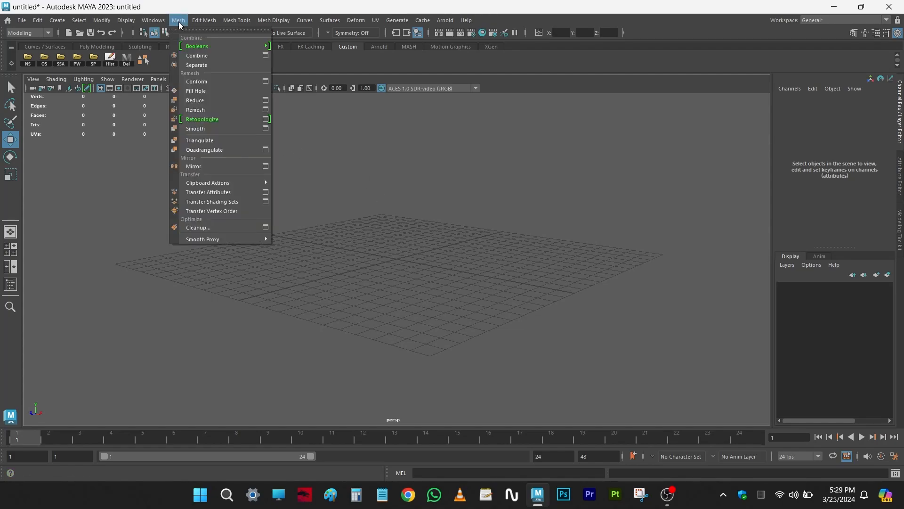
click(395, 221)
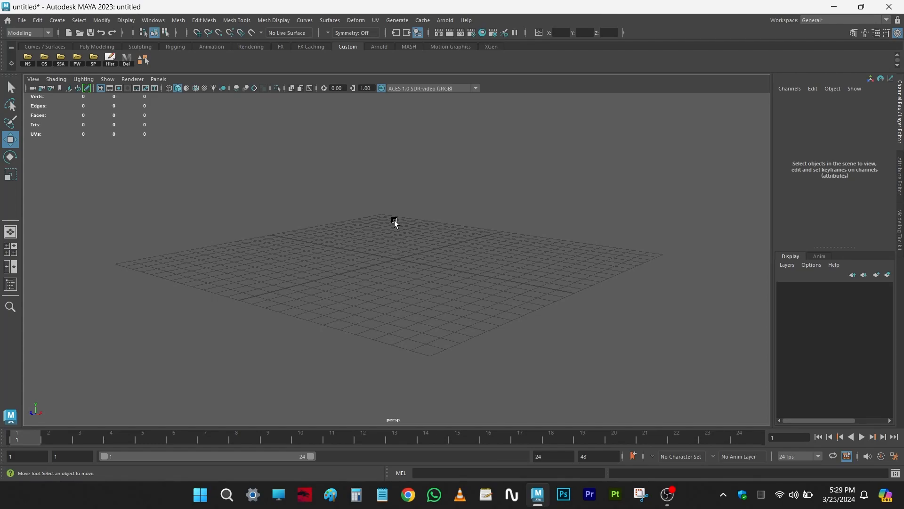
Create a polygon cube and scale it into a wide flat slab of about 30.4 × 0.39 × 14.9.
shift+right_drag(397, 234, 398, 255)
key(r)
drag(396, 258, 532, 214)
drag(398, 215, 477, 263)
alt+drag(434, 275, 458, 299)
alt+right_drag(458, 298, 409, 303)
mouse_move(409, 303)
alt+mouse_down()
mouse_move(398, 298)
mouse_move(401, 287)
alt+mouse_up()
alt+drag(386, 376, 406, 337)
click(456, 159)
alt+drag(455, 158, 403, 254)
click(434, 292)
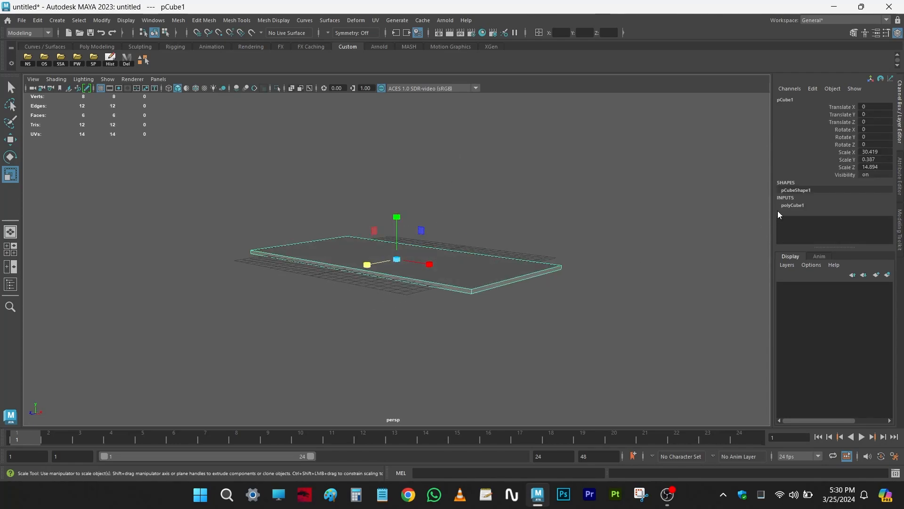
Expand the cube's creation attributes and rescale the slab thicker, to about 32.7 × 0.97 × 16.0.
click(793, 206)
scroll(819, 212, down, 2)
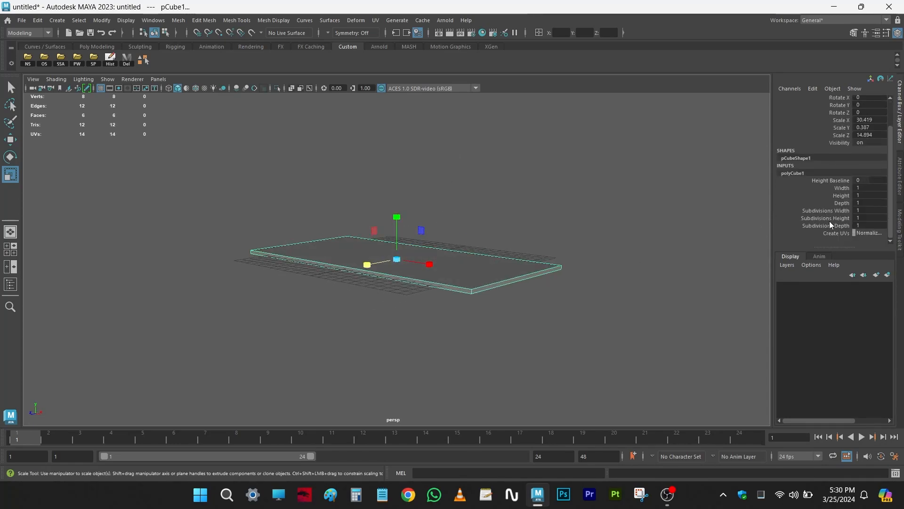
alt+drag(606, 225, 607, 225)
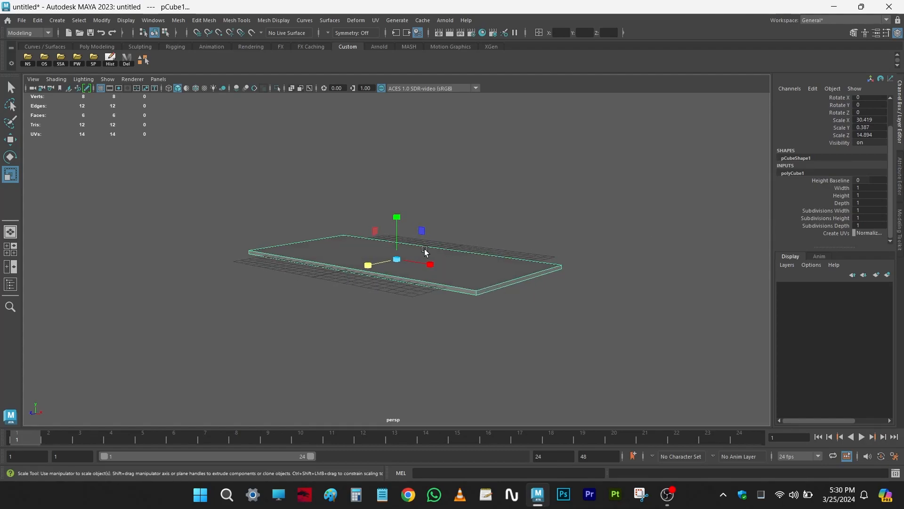
drag(392, 259, 406, 155)
mouse_move(403, 248)
alt+mouse_down()
mouse_move(430, 255)
mouse_move(397, 247)
alt+mouse_up()
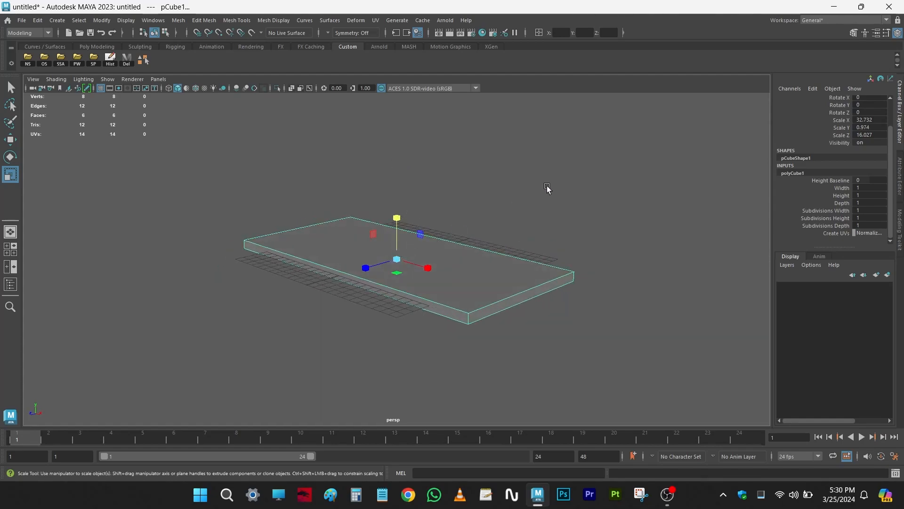
click(546, 188)
click(456, 254)
alt+drag(455, 254, 644, 266)
In the slab's polyCube1 attributes, set the height to 1.9 and the width to 1.7, and adjust the depth.
click(793, 206)
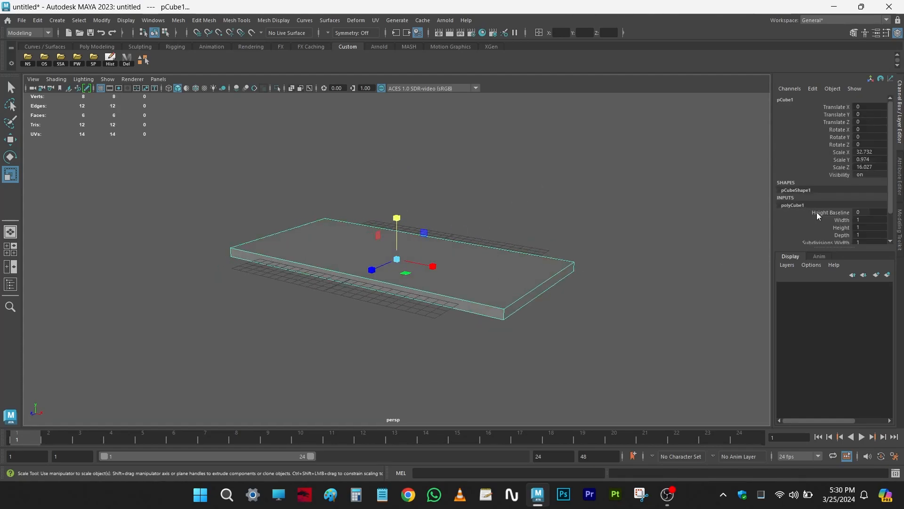
scroll(821, 218, down, 2)
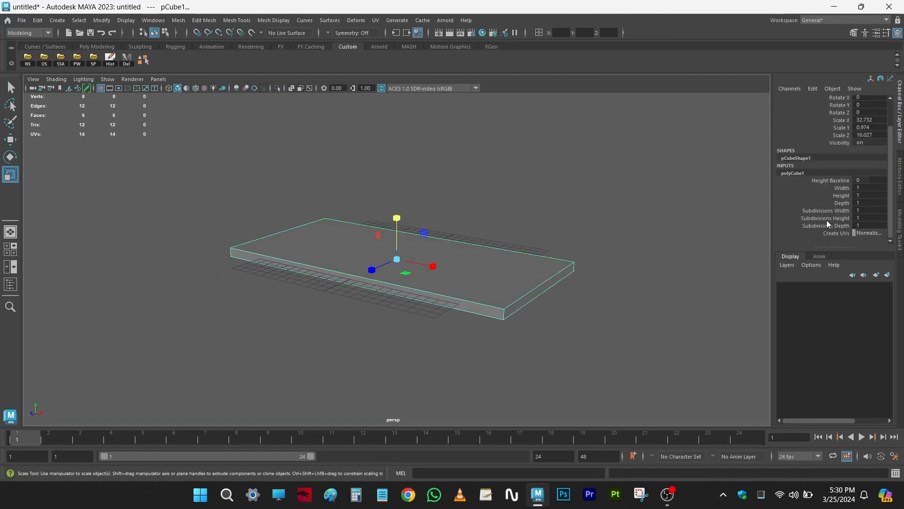
click(841, 195)
middle_drag(587, 174, 591, 172)
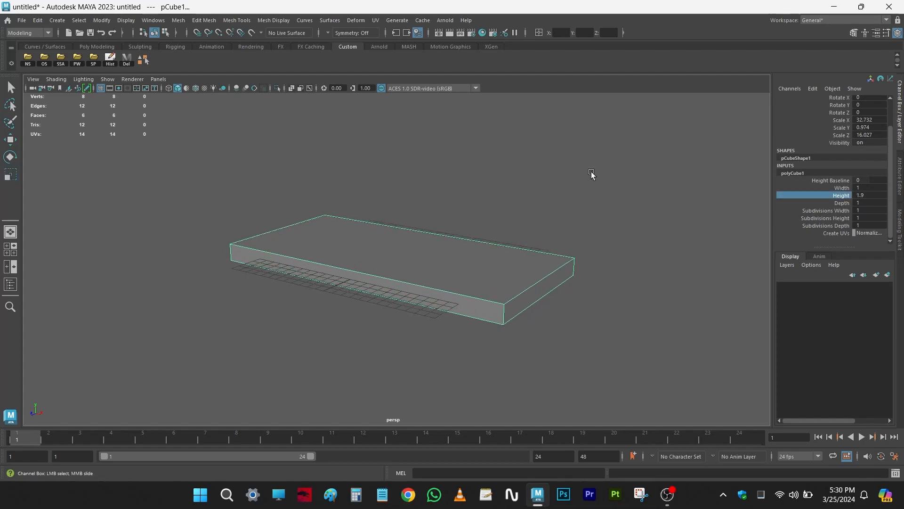
click(842, 188)
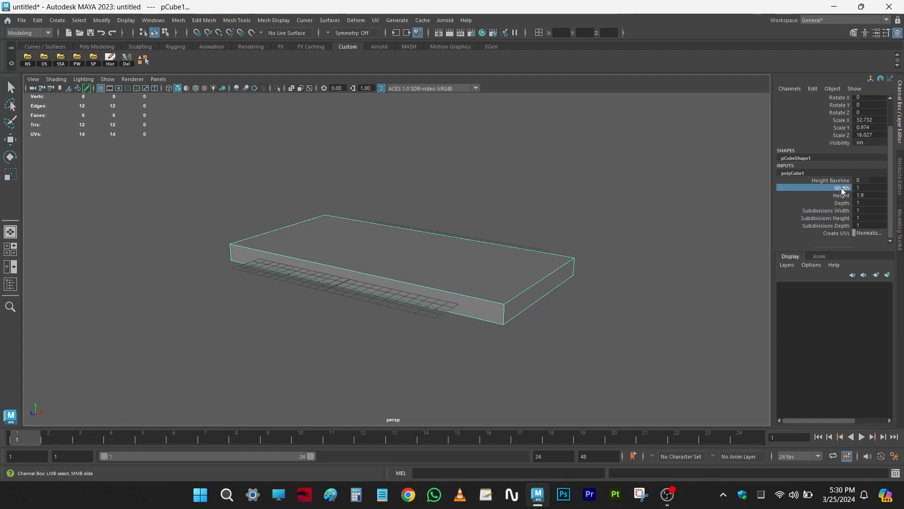
middle_drag(585, 188, 646, 209)
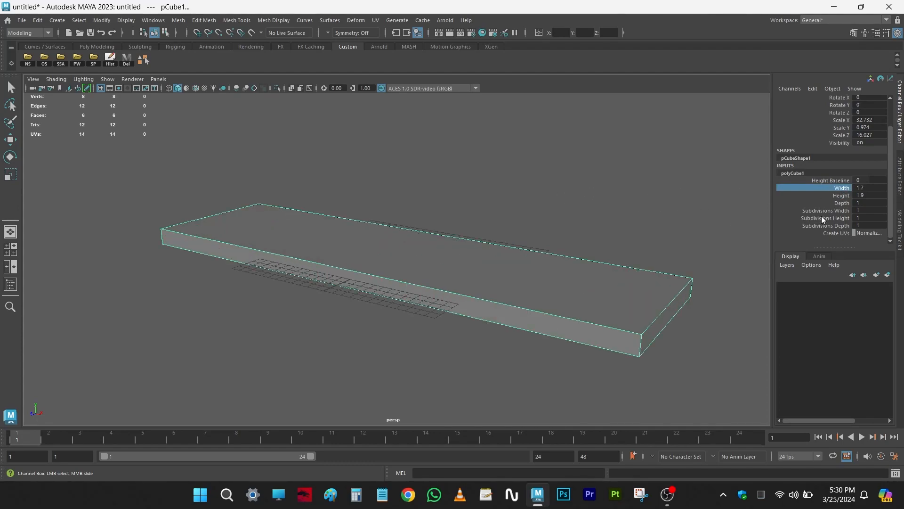
click(842, 203)
middle_drag(501, 167, 506, 168)
Inspect the resized slab from several angles and show its wireframe over the shaded surface.
alt+drag(506, 168, 484, 196)
click(484, 196)
click(426, 251)
alt+drag(427, 252, 391, 249)
click(485, 190)
click(490, 225)
alt+drag(454, 269, 349, 97)
click(448, 133)
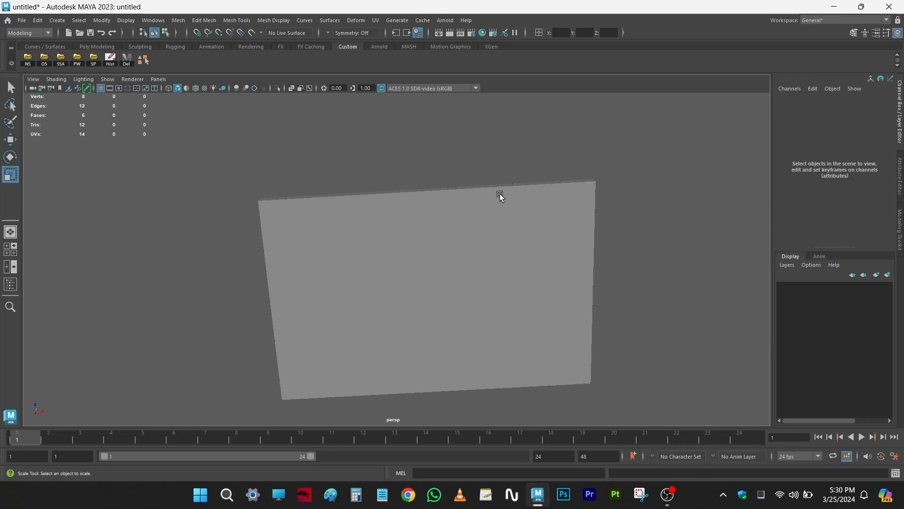
alt+drag(499, 193, 494, 230)
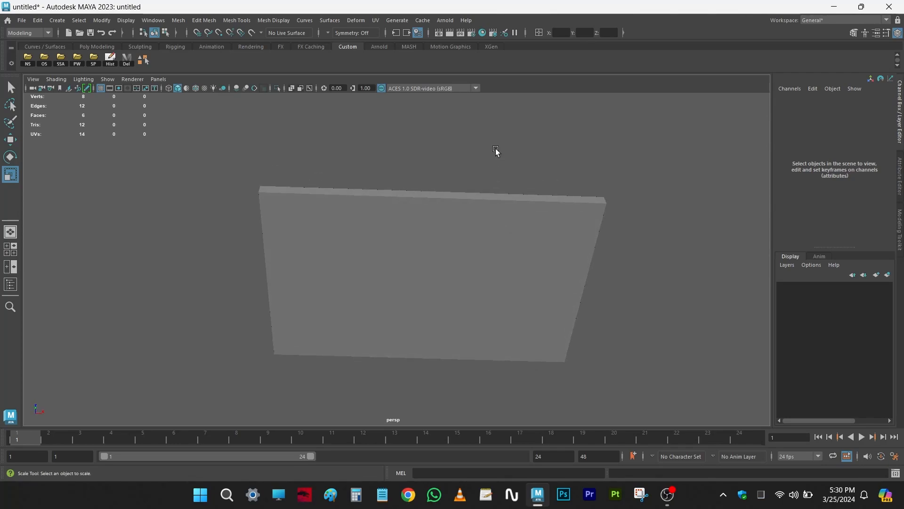
mouse_move(471, 184)
alt+mouse_down()
mouse_move(451, 250)
mouse_move(468, 222)
mouse_move(473, 186)
mouse_move(453, 175)
mouse_move(465, 174)
alt+mouse_up()
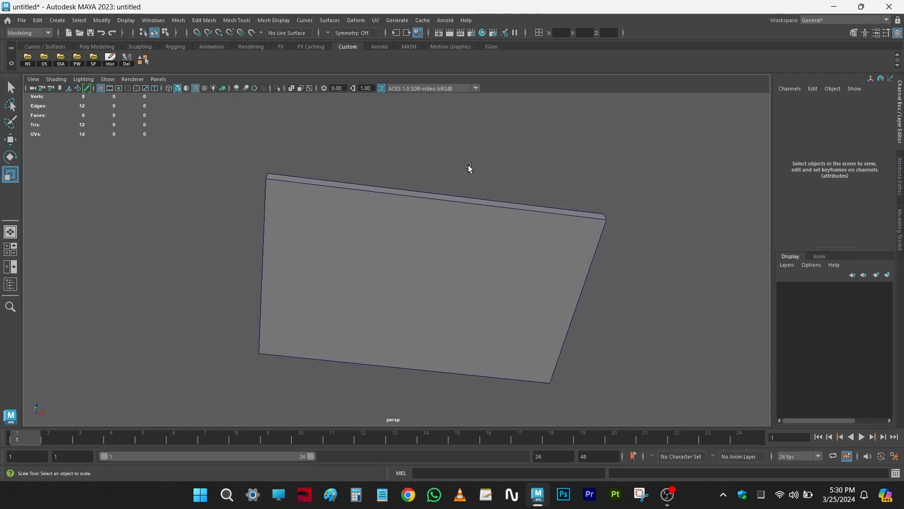
Insert three edge loops across the slab's long side with the Insert Edge Loop tool.
shift+right_click(486, 157)
mouse_move(485, 157)
shift+right_down()
mouse_move(443, 148)
mouse_move(489, 156)
shift+right_up()
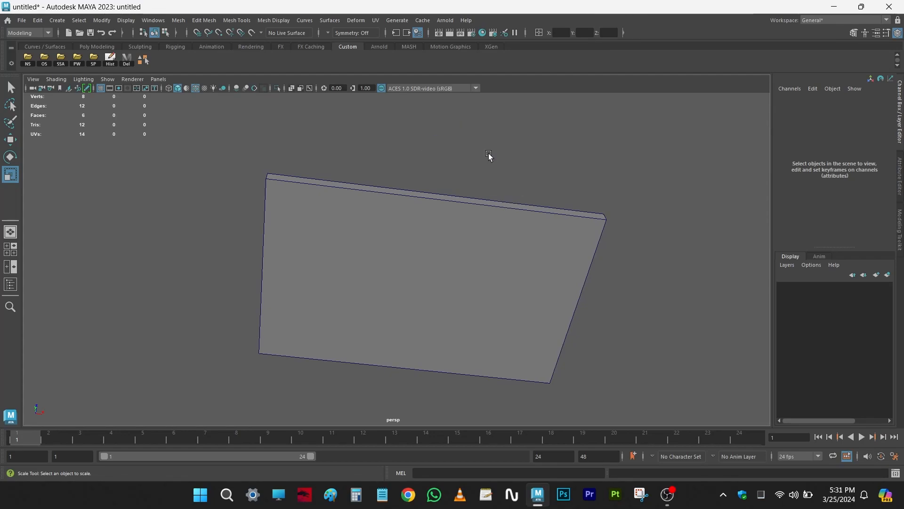
click(477, 209)
shift+right_drag(570, 157, 557, 156)
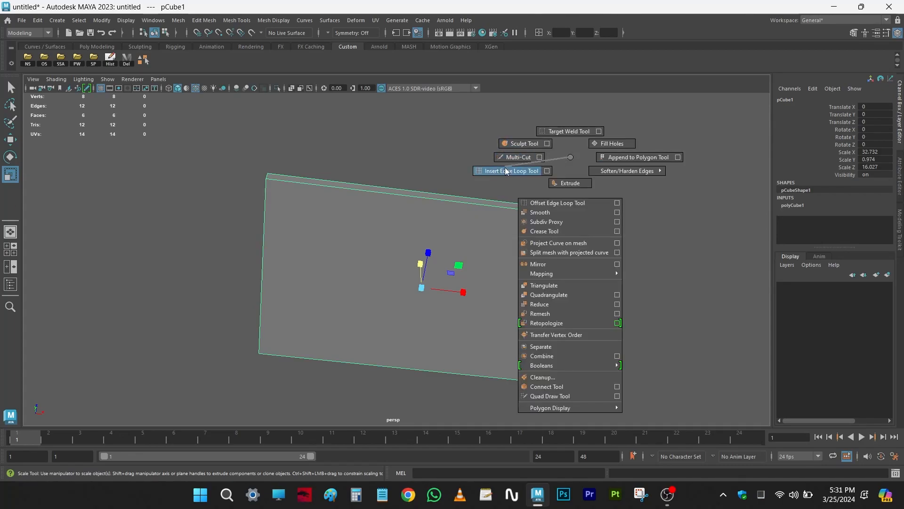
shift+right_drag(505, 171, 516, 178)
alt+drag(517, 178, 484, 170)
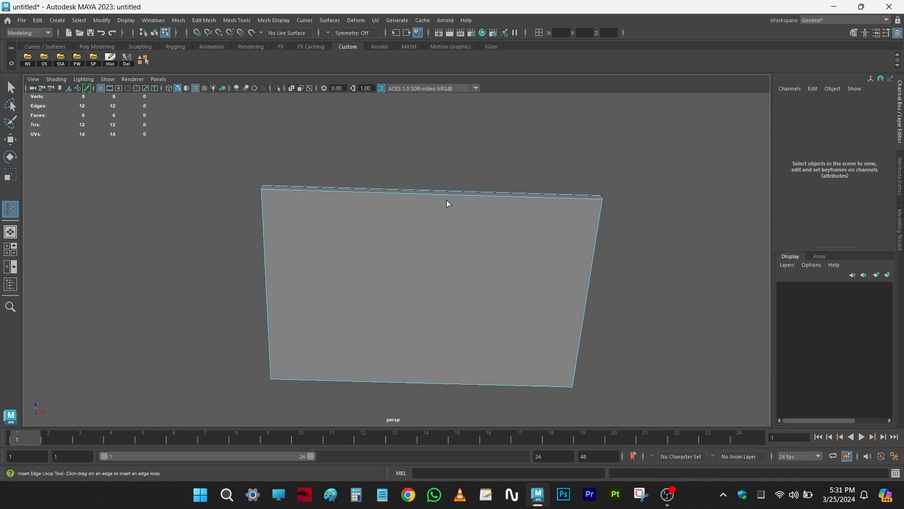
mouse_move(432, 208)
alt+mouse_down()
mouse_move(430, 220)
mouse_move(414, 211)
alt+mouse_up()
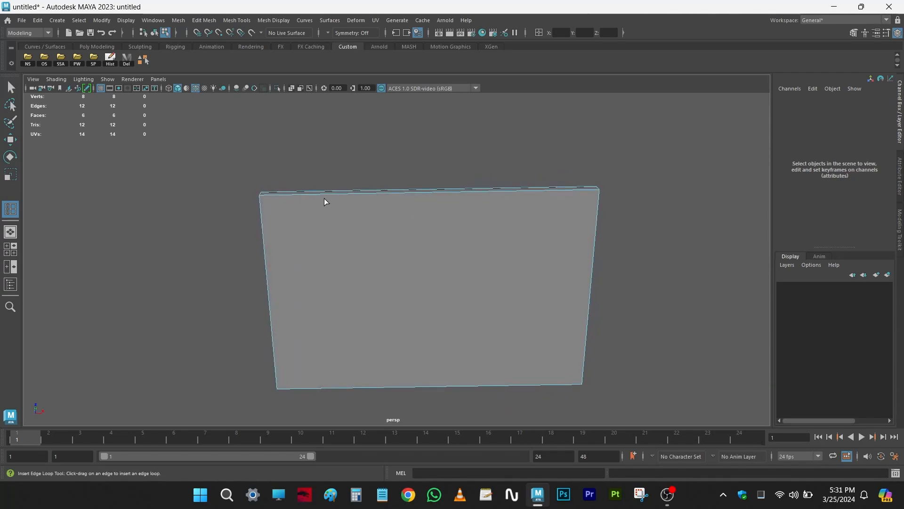
click(315, 193)
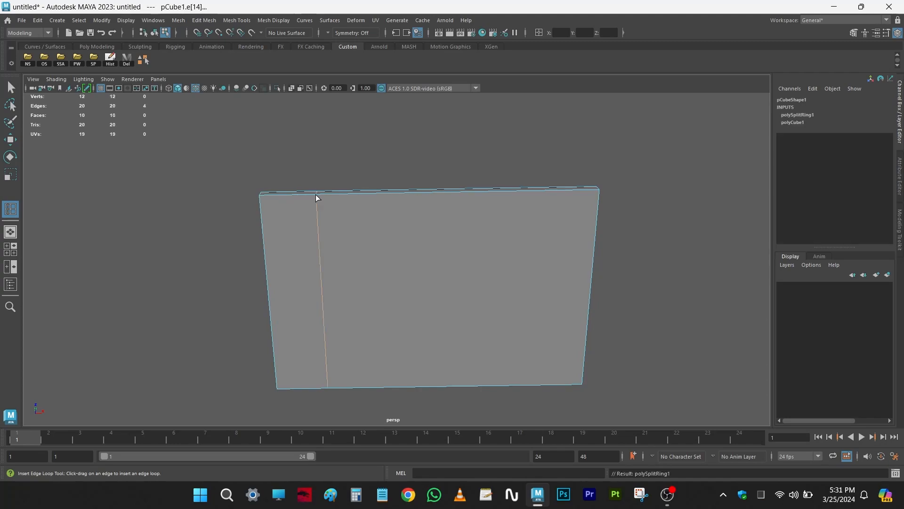
click(414, 192)
click(479, 191)
Insert two edge loops running along the slab's length, both nearer its upper long edge.
click(261, 213)
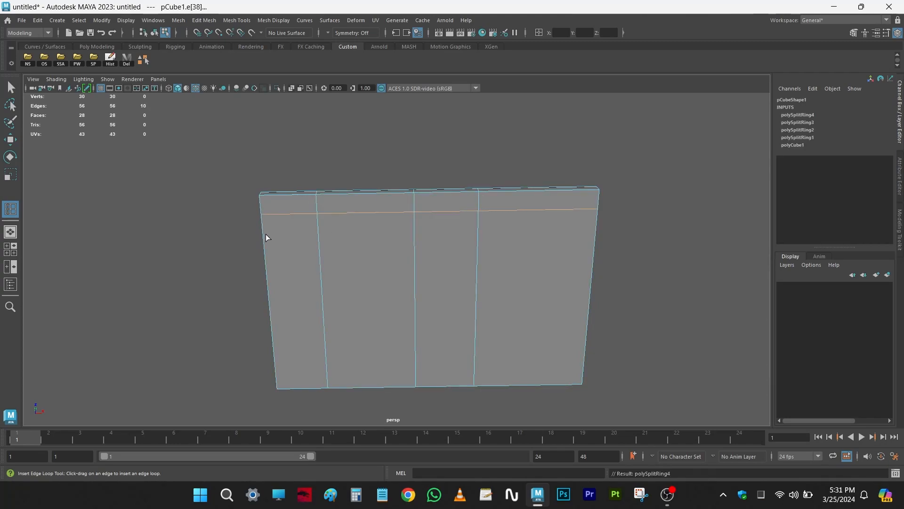
click(267, 265)
alt+drag(460, 262, 459, 273)
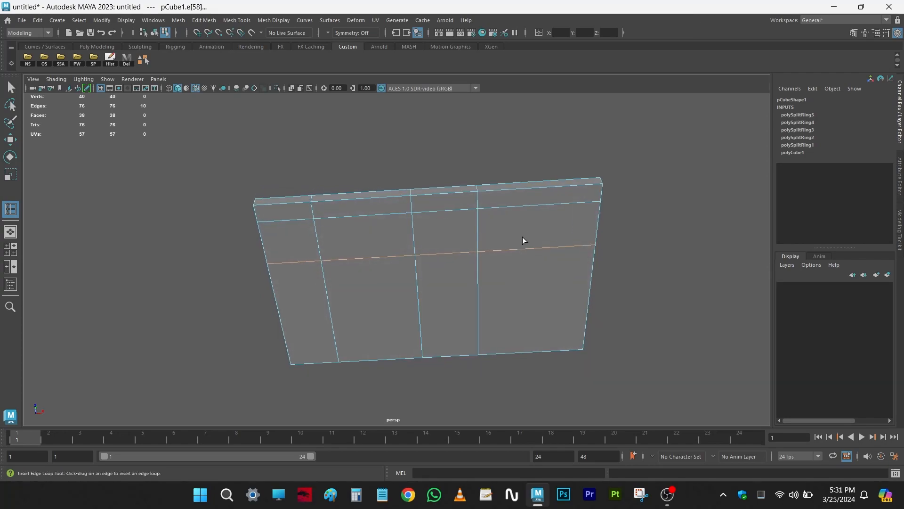
Leave the edge loop tool and move the lower lengthwise edge loop close to the slab's lower long edge.
key(w)
right_click(505, 202)
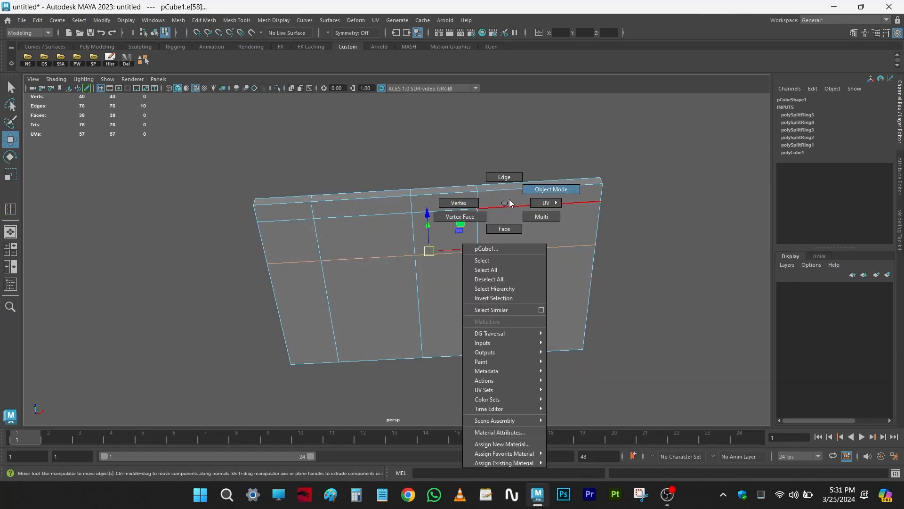
right_click(519, 195)
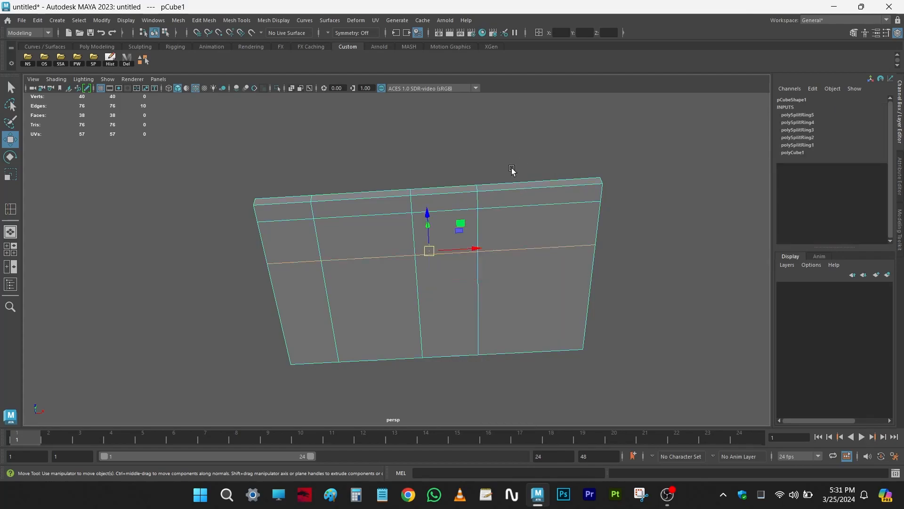
click(481, 225)
alt+drag(518, 228, 529, 277)
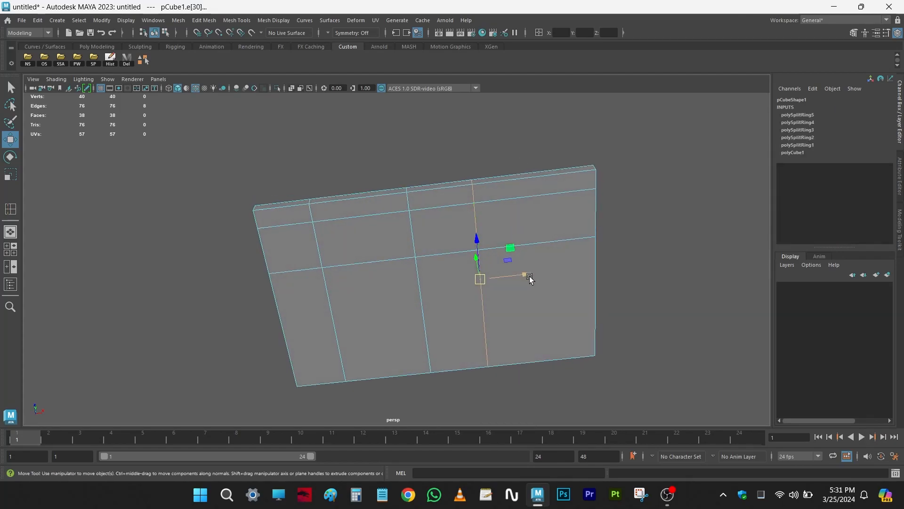
double_click(427, 283)
double_click(515, 246)
drag(418, 204, 442, 330)
Nudge the upper lengthwise edge loop, shift the third crosswise loop toward the slab's far end, and return to object mode.
click(522, 197)
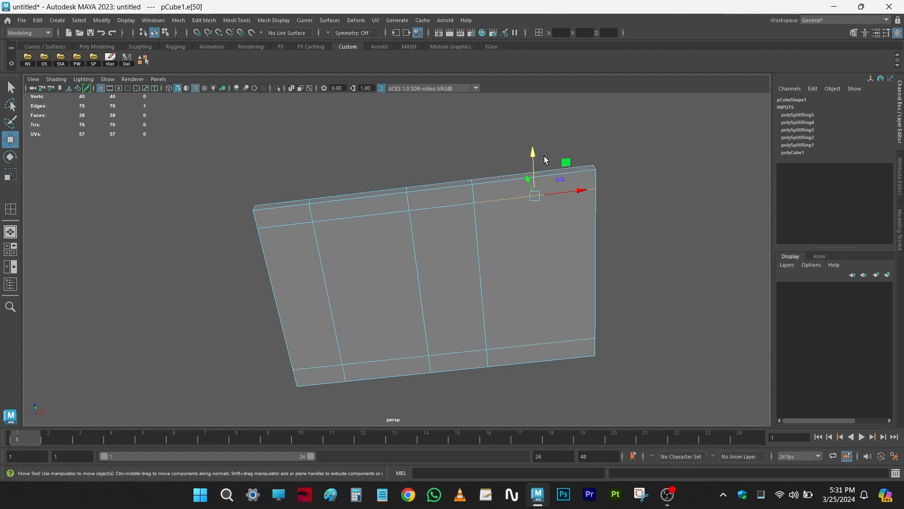
double_click(459, 203)
drag(420, 164, 555, 215)
double_click(479, 250)
drag(526, 296, 570, 283)
alt+drag(445, 255, 442, 305)
right_drag(442, 305, 499, 149)
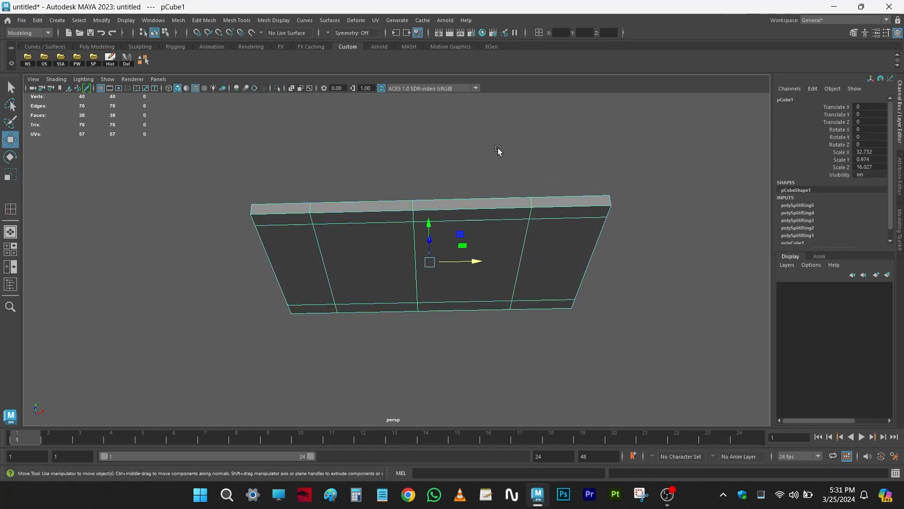
alt+drag(460, 283, 466, 253)
Undo the moves of the third crosswise loop and the upper lengthwise edge loop, ending with the slab selected.
key(ctrl+z)
key(ctrl+z)
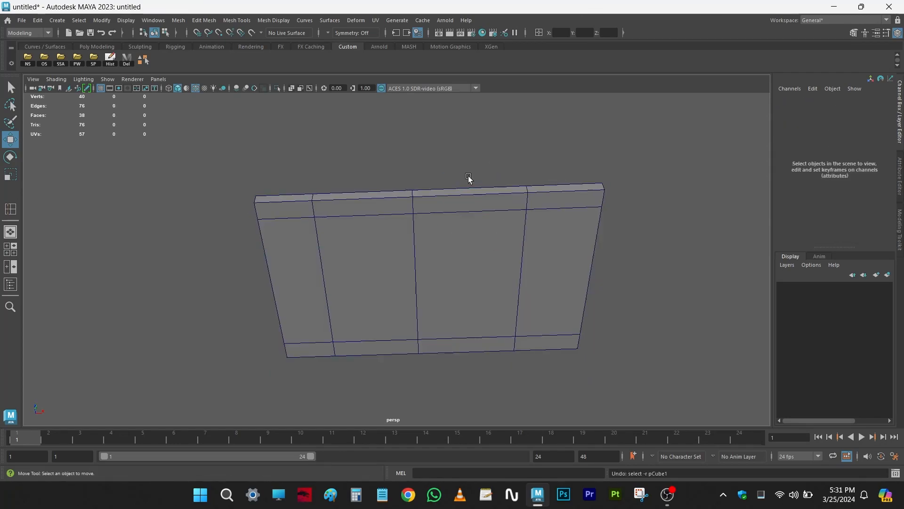
key(ctrl+z)
key(ctrl+z)
key(ctrl+z)
key(ctrl+z)
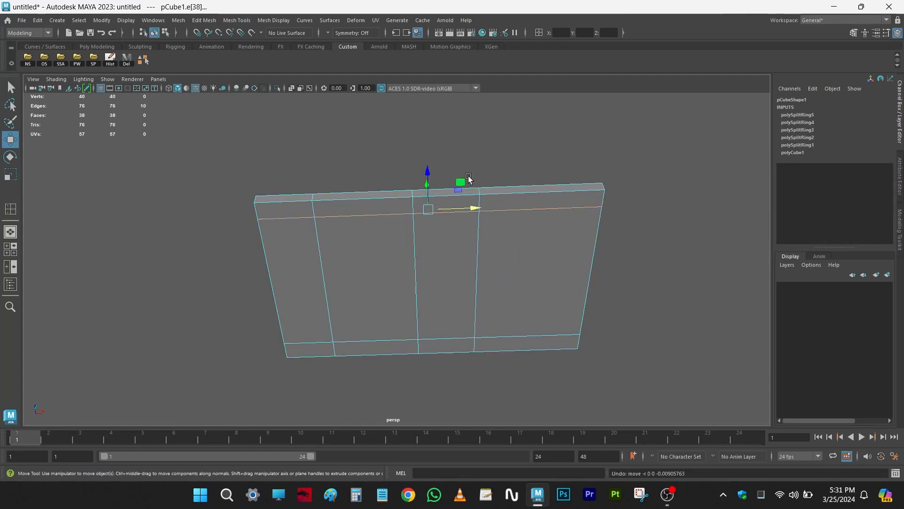
key(ctrl+z)
key(ctrl+z)
key(ctrl+z)
key(ctrl+z)
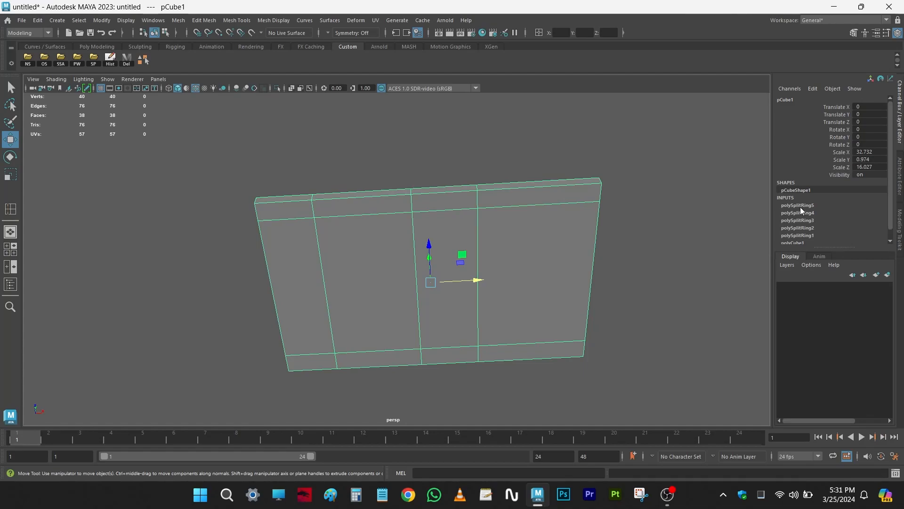
Delete the polySplitRing5 node from the slab's construction history.
scroll(801, 207, down, 1)
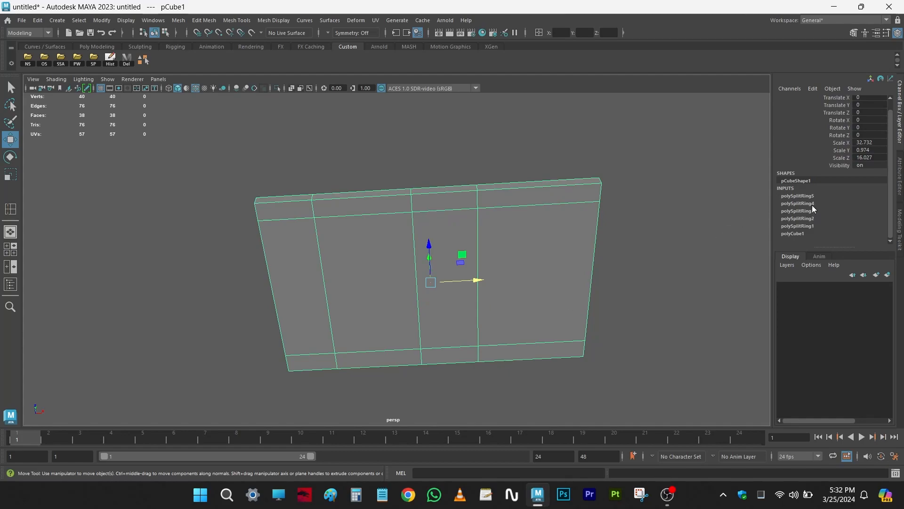
click(801, 196)
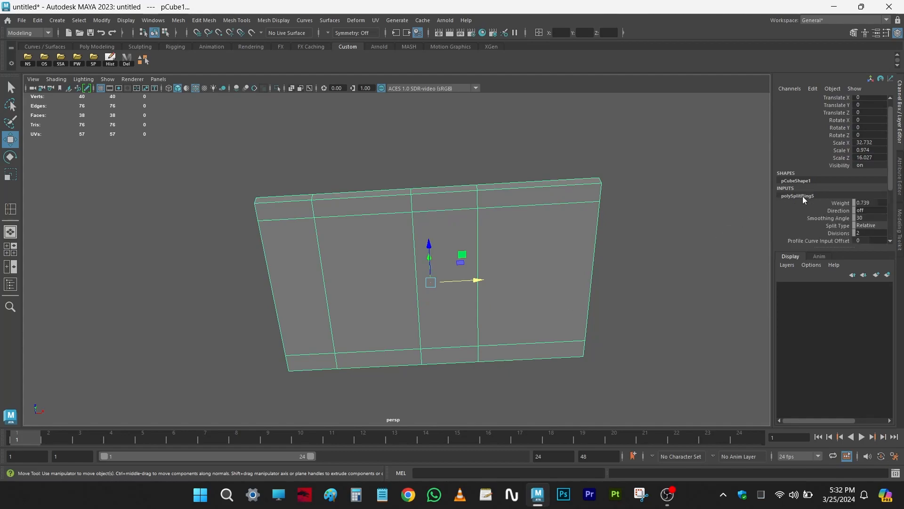
right_click(803, 196)
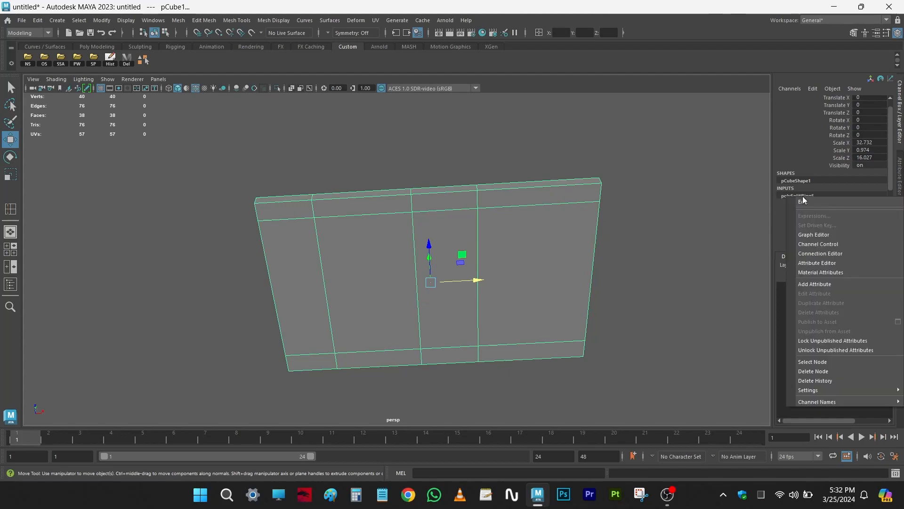
click(814, 372)
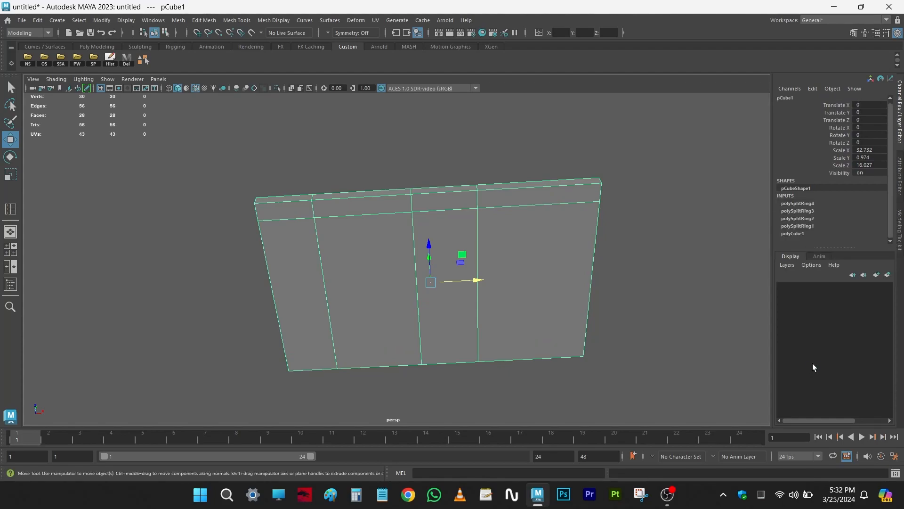
Delete the polySplitRing4 and polySplitRing3 nodes from the slab's construction history.
click(796, 204)
right_click(795, 203)
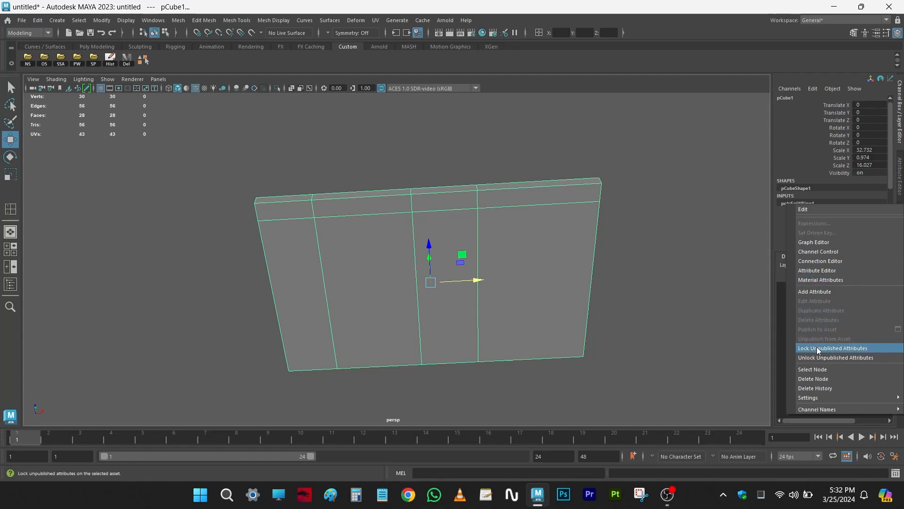
click(816, 377)
click(803, 205)
right_click(803, 206)
click(814, 376)
Delete the polySplitRing2 and polySplitRing1 nodes from the slab's construction history.
click(805, 206)
right_click(806, 205)
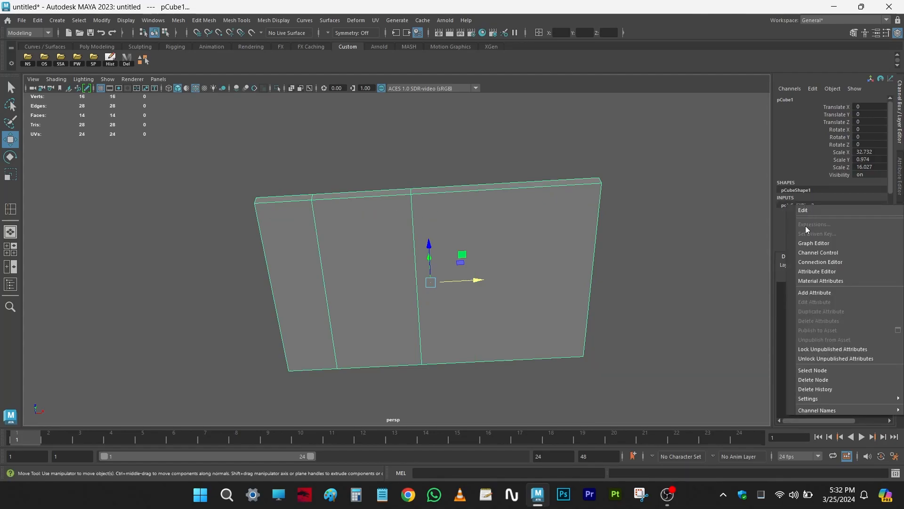
click(816, 381)
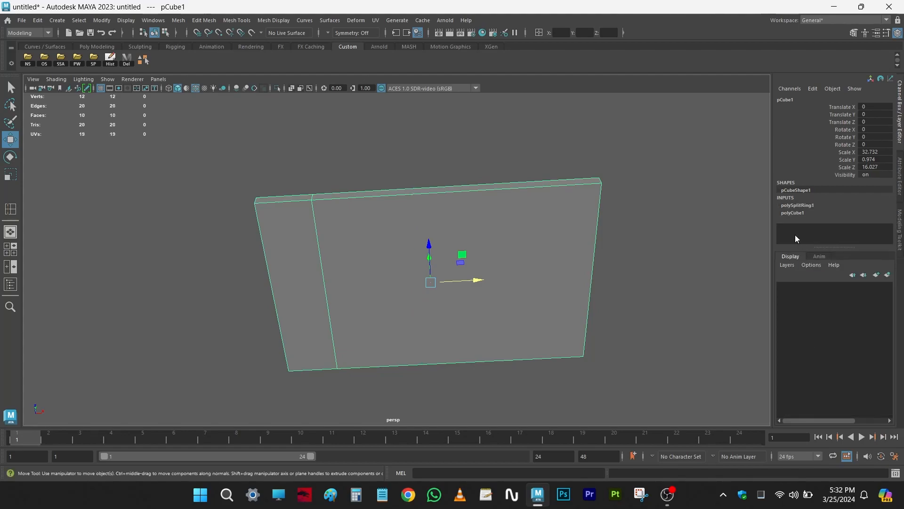
click(799, 207)
right_click(799, 207)
click(816, 377)
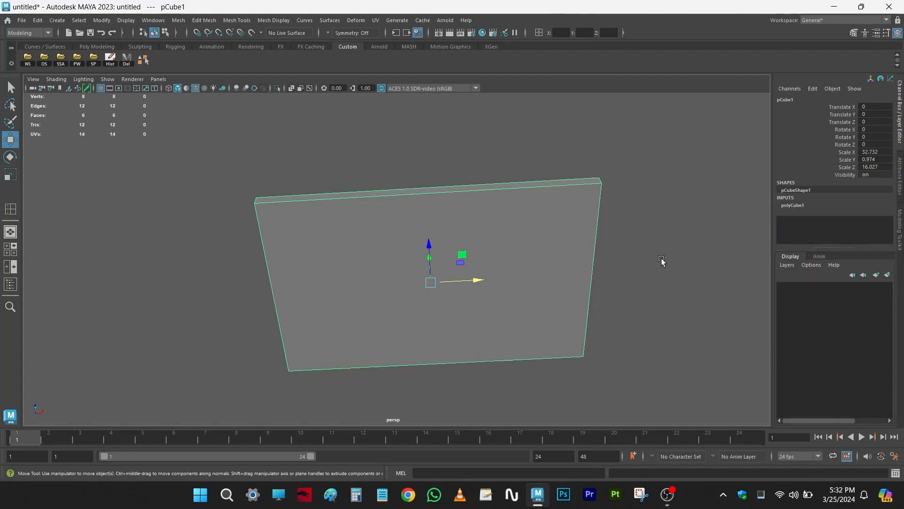
Activate the Multi-Cut tool for cutting the slab's large face.
shift+right_click(663, 158)
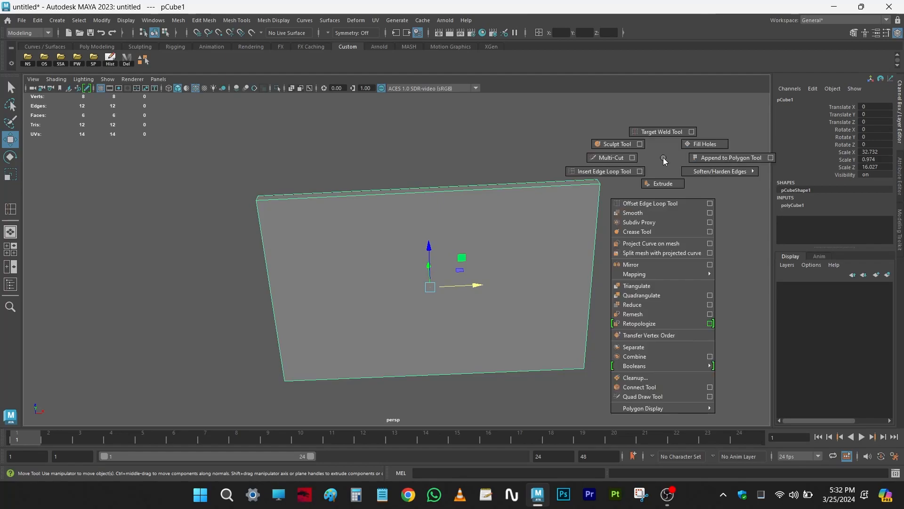
shift+right_drag(663, 157, 613, 158)
alt+drag(498, 201, 500, 159)
alt+middle_drag(501, 160, 504, 144)
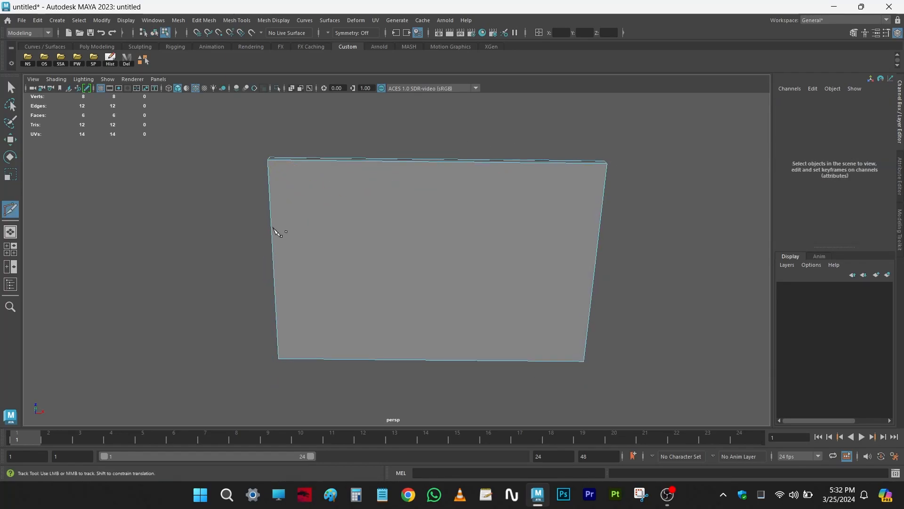
click(607, 163)
alt+drag(519, 214, 518, 220)
click(262, 167)
mouse_move(414, 246)
alt+mouse_down()
mouse_move(430, 258)
mouse_move(436, 250)
mouse_move(427, 242)
alt+mouse_up()
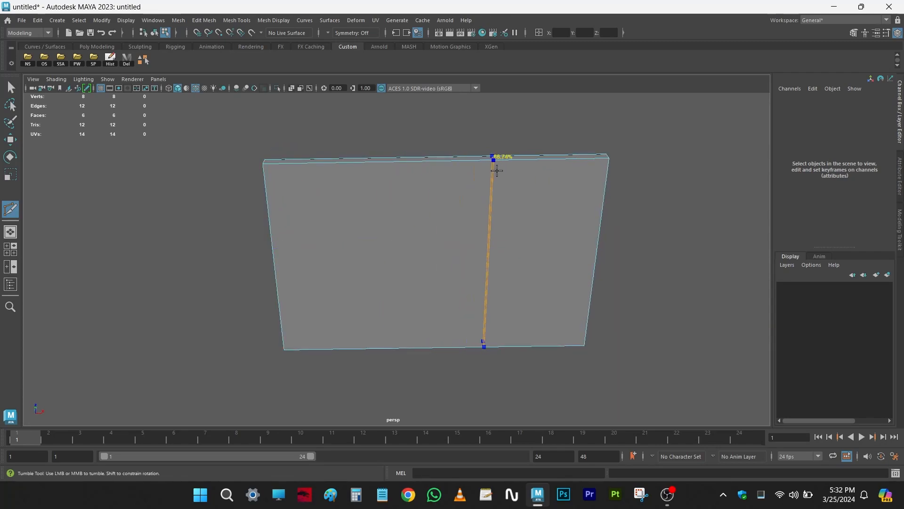
Try inserting two lengthwise edge loops on the slab with Multi-Cut, and undo both.
ctrl+click(605, 176)
ctrl+click(592, 274)
key(ctrl+z)
key(ctrl+z)
Insert one crosswise edge loop near the middle of the slab with Multi-Cut.
alt+drag(639, 240, 496, 204)
alt+drag(624, 200, 568, 226)
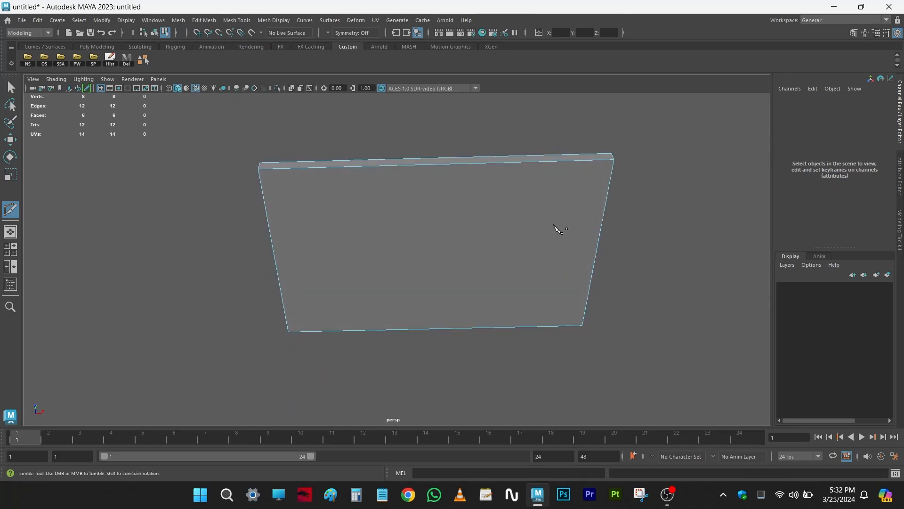
key(ctrl)
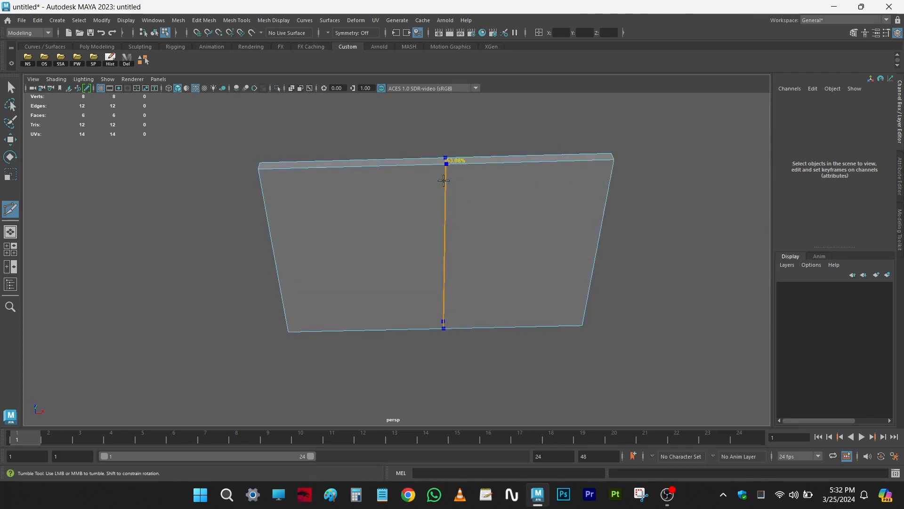
ctrl+click(434, 202)
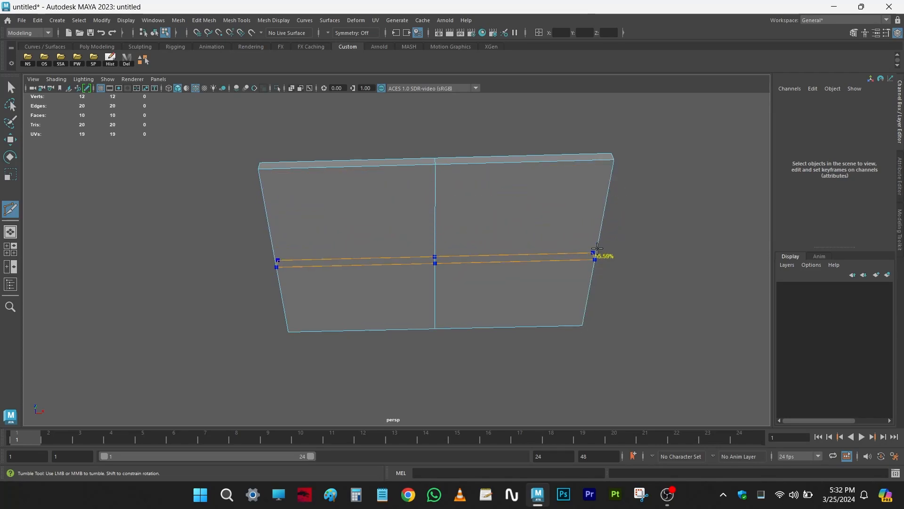
Try a lengthwise edge loop across the slab, undo it, and try starting a cut at a corner instead.
ctrl+click(597, 249)
alt+drag(676, 309, 676, 273)
key(ctrl+z)
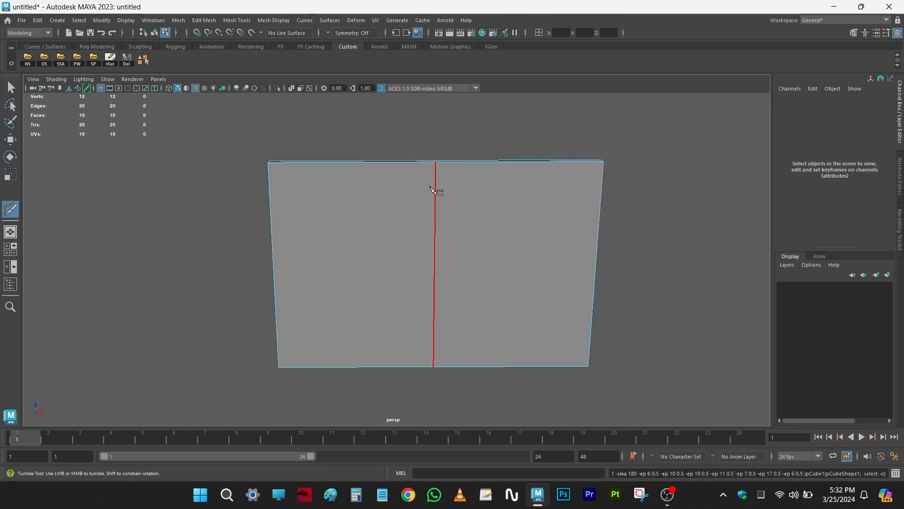
click(268, 162)
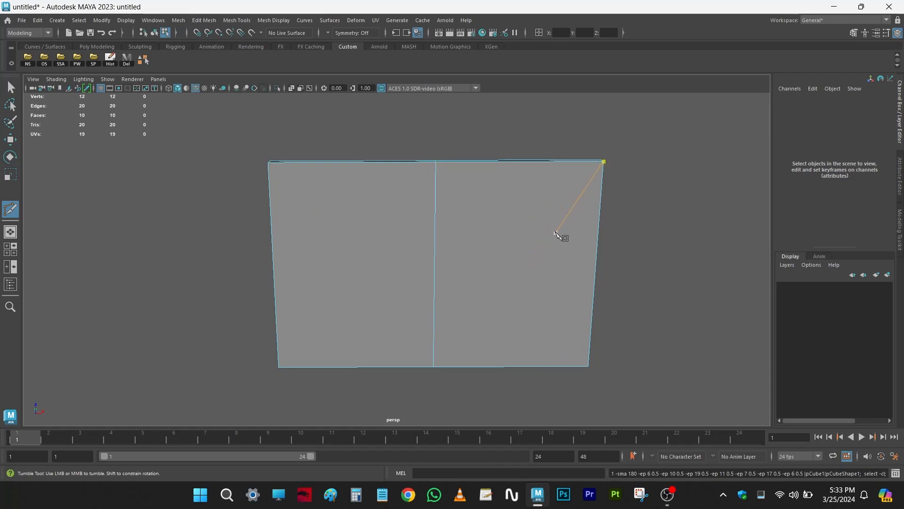
Select the complete crosswise edge loop at the slab's middle in edge mode and bevel it.
key(w)
right_drag(471, 202, 471, 175)
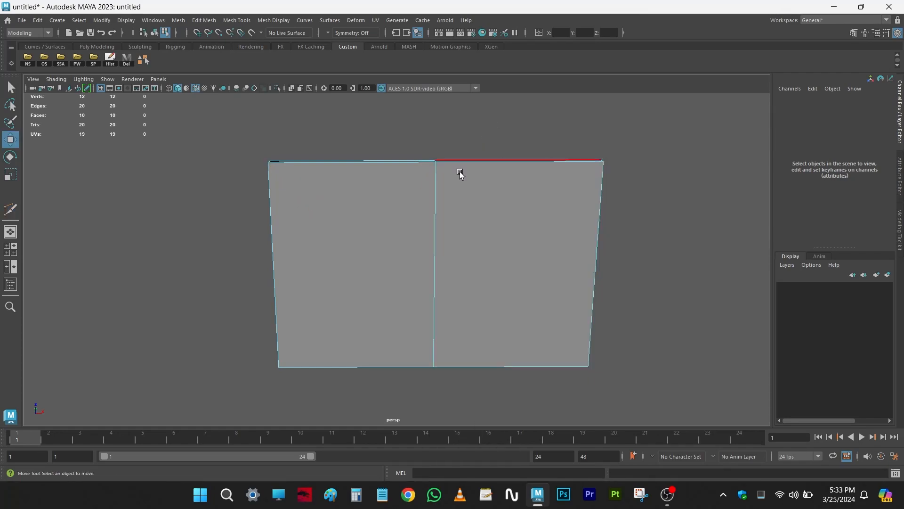
click(433, 208)
alt+drag(624, 194, 644, 233)
click(529, 254)
click(438, 231)
alt+drag(425, 277, 445, 237)
click(639, 261)
double_click(438, 207)
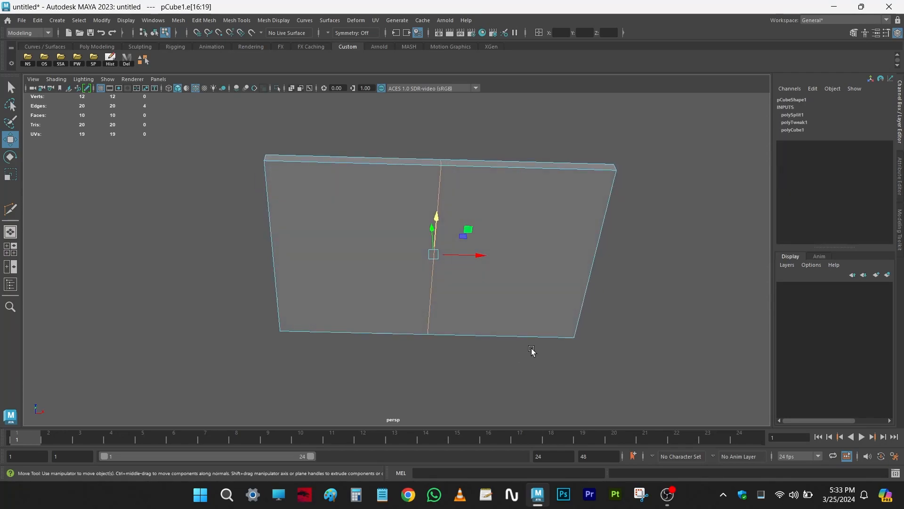
shift+right_click(662, 236)
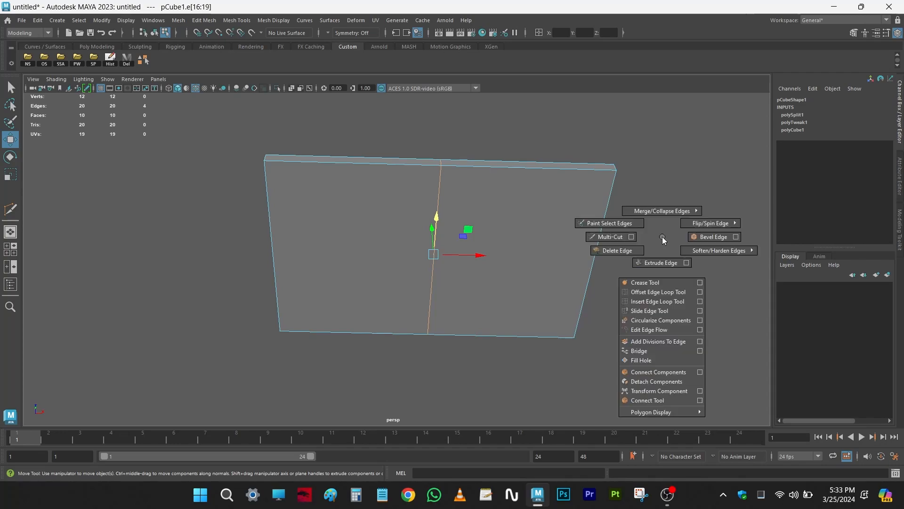
click(711, 238)
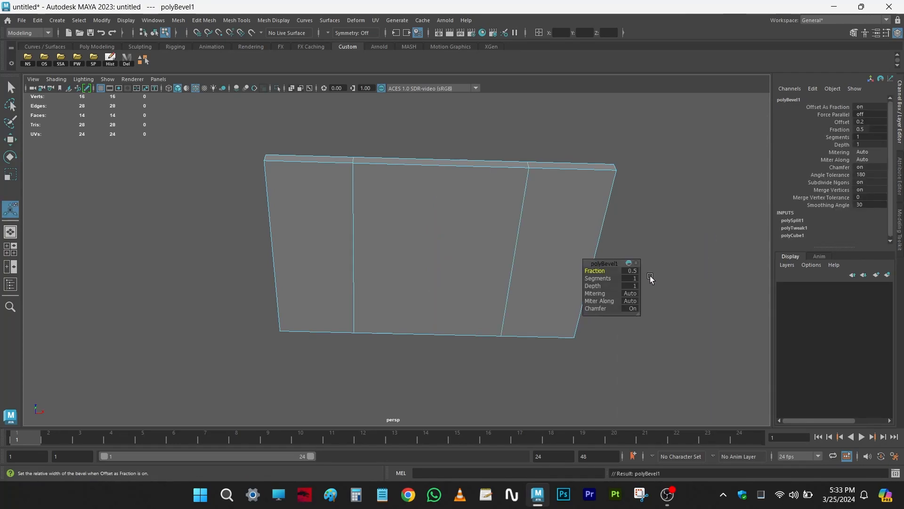
Set the crosswise loop's bevel Fraction to 0.88, moving the two edge loops toward the slab's short ends.
alt+drag(652, 276, 657, 212)
alt+middle_drag(658, 212, 597, 212)
alt+drag(400, 233, 395, 231)
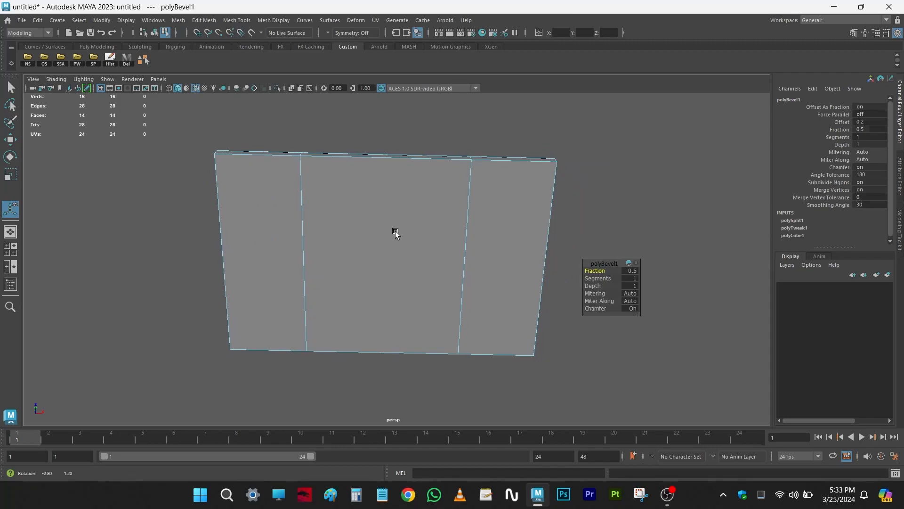
alt+middle_drag(395, 231, 359, 224)
drag(591, 271, 611, 272)
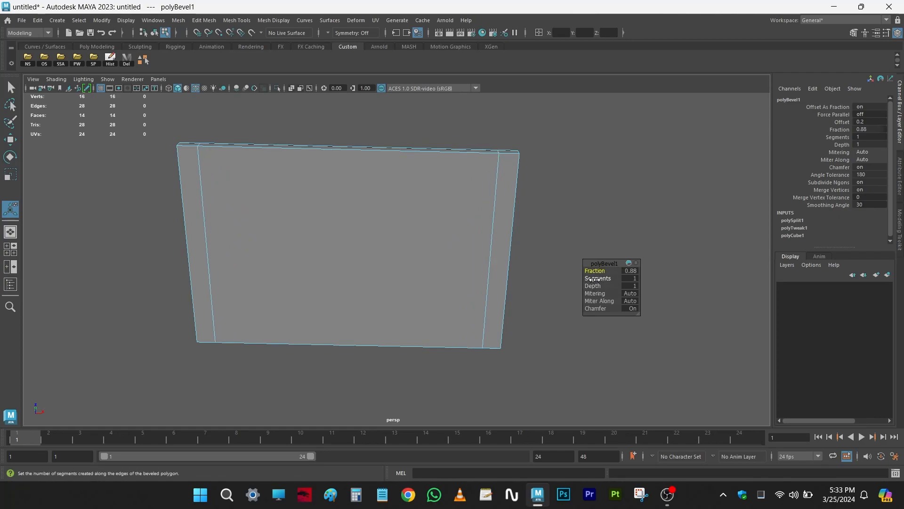
Try a higher Segments value on the crosswise bevel, and undo the change.
click(594, 279)
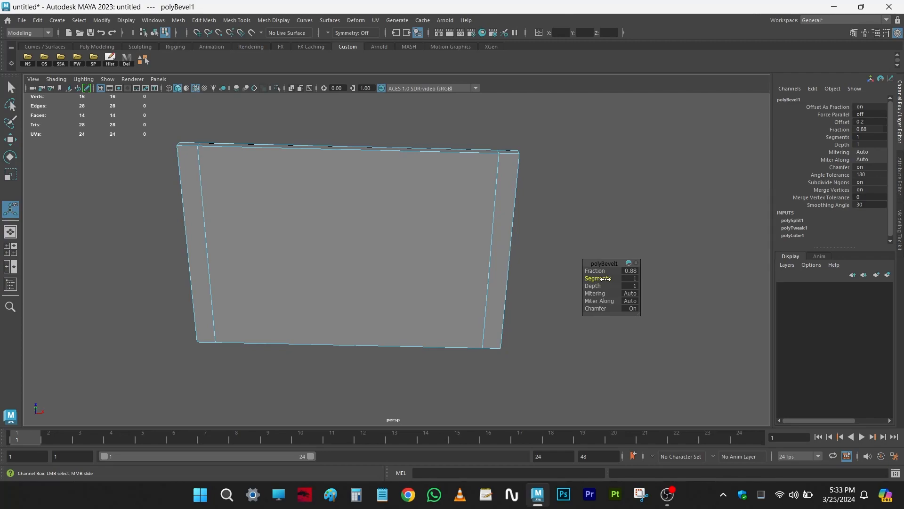
mouse_move(606, 279)
mouse_down()
mouse_move(623, 278)
mouse_move(599, 278)
mouse_move(614, 279)
mouse_up()
key(ctrl+z)
key(ctrl+z)
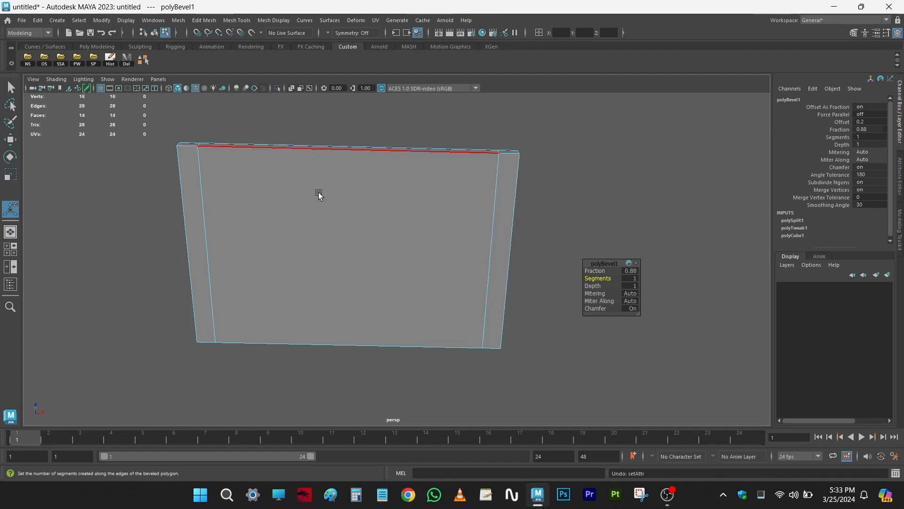
Insert a lengthwise edge loop through the middle of the slab with Multi-Cut.
alt+drag(297, 242, 479, 211)
alt+middle_drag(479, 211, 471, 240)
alt+drag(482, 242, 448, 225)
key(q)
right_drag(447, 225, 433, 185)
click(488, 208)
key(ctrl)
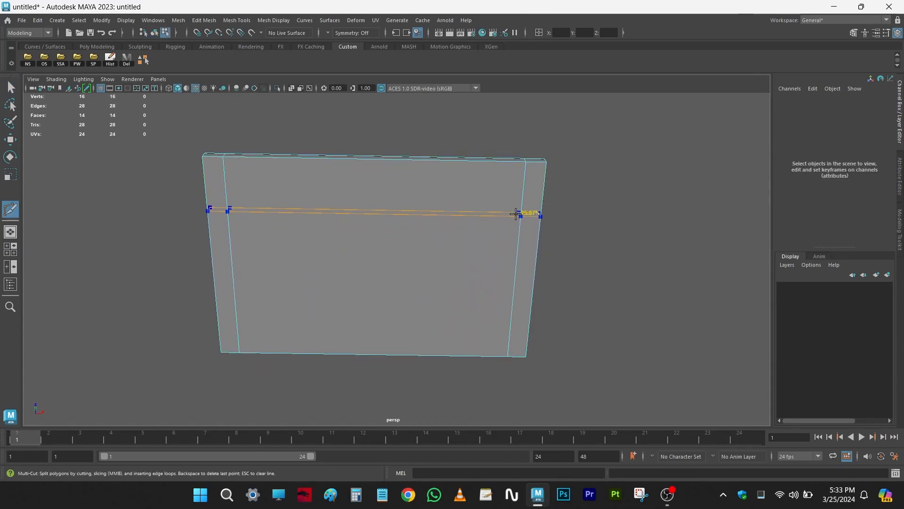
ctrl+click(521, 257)
alt+drag(652, 279, 596, 259)
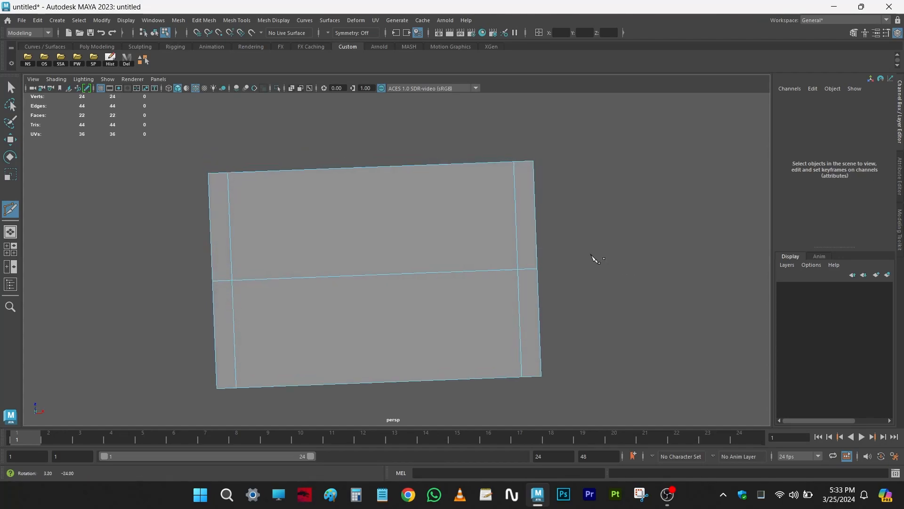
Bevel the entire lengthwise middle loop with a Fraction of 0.83, placing edge loops near the slab's long sides.
key(w)
double_click(460, 272)
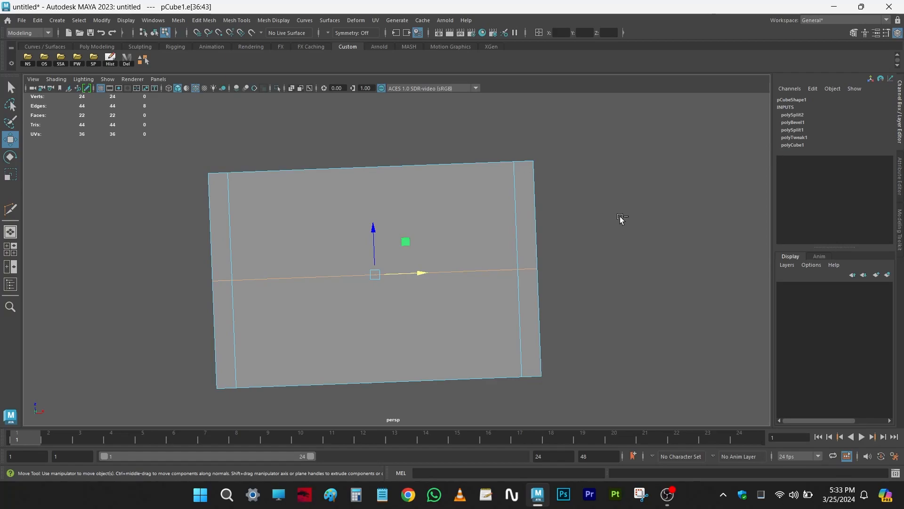
key(ctrl+b)
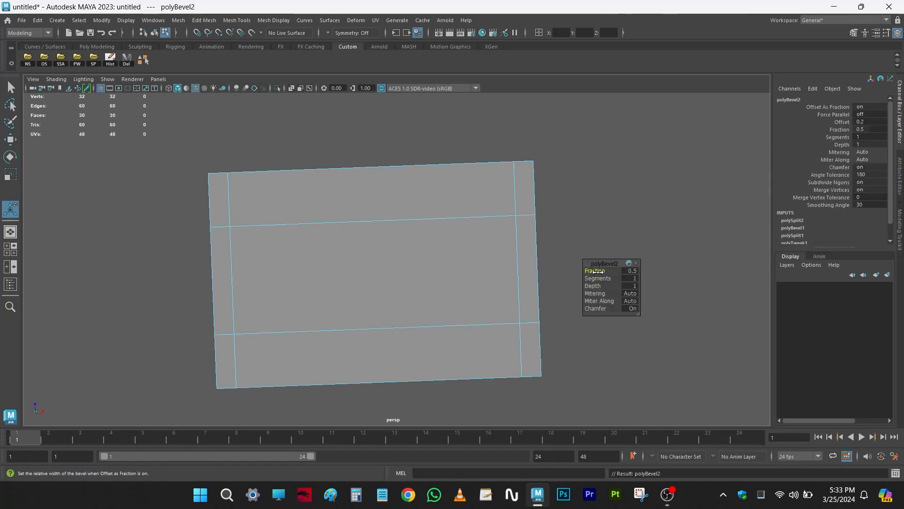
drag(595, 272, 610, 272)
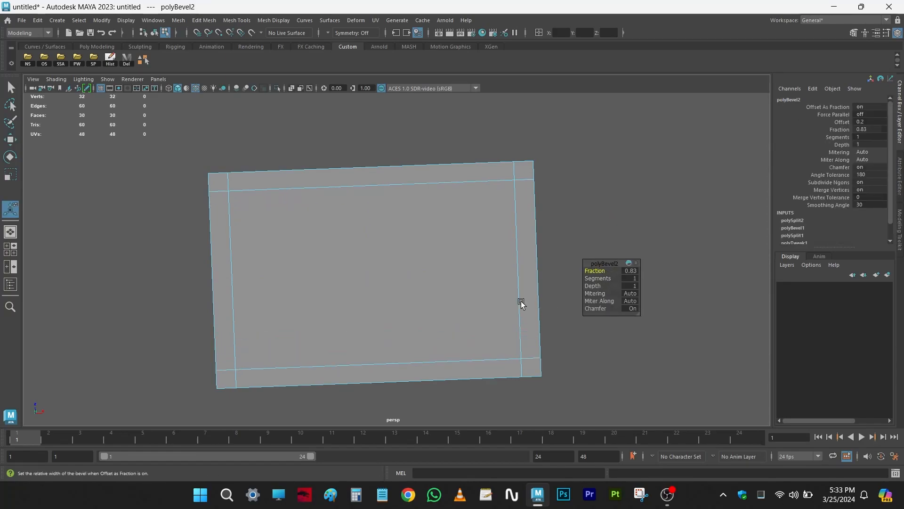
Return to object mode and select the whole slab.
key(q)
right_drag(551, 304, 583, 189)
click(583, 189)
alt+drag(470, 227, 503, 269)
click(502, 233)
scroll(528, 221, up, 1)
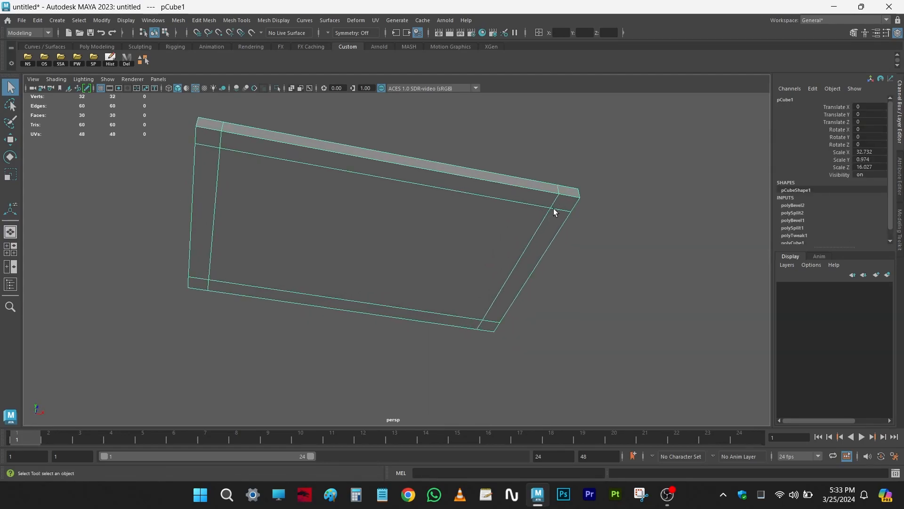
Select a single corner face on the slab's underside, then clear it and leave face mode.
key(F11)
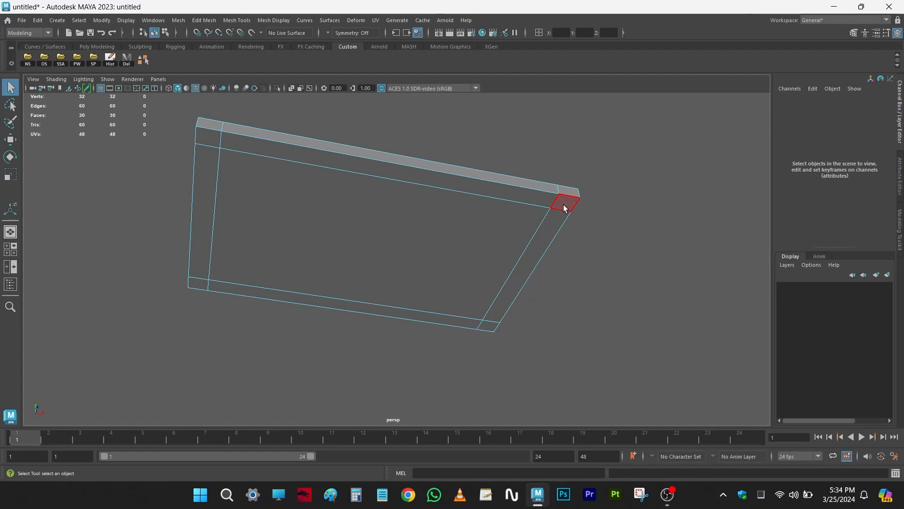
click(564, 209)
alt+drag(588, 331, 567, 300)
key(w)
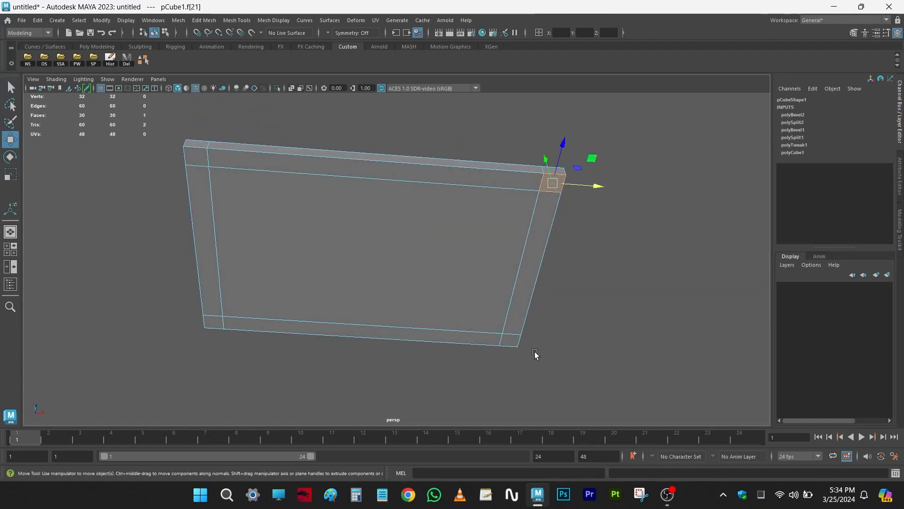
click(558, 342)
right_drag(556, 189, 557, 160)
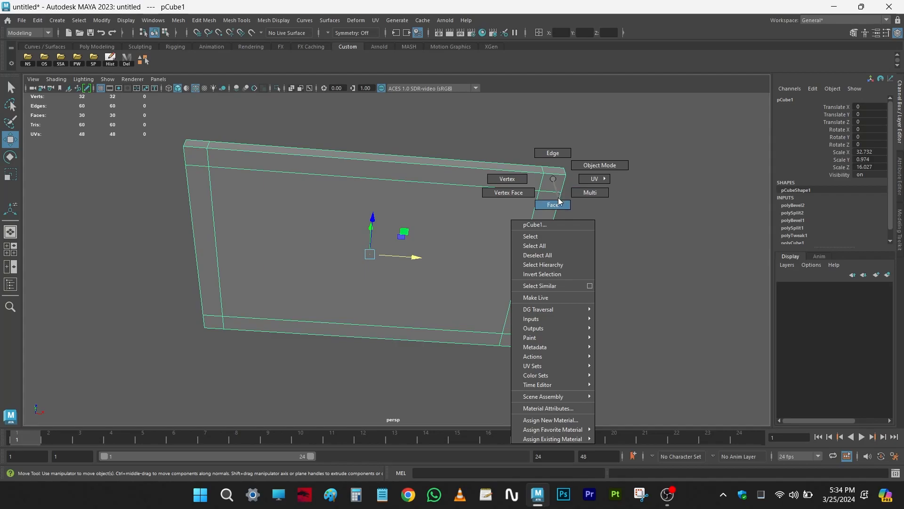
Select the four small corner faces on the slab's underside in face mode.
right_drag(558, 206, 557, 201)
click(553, 184)
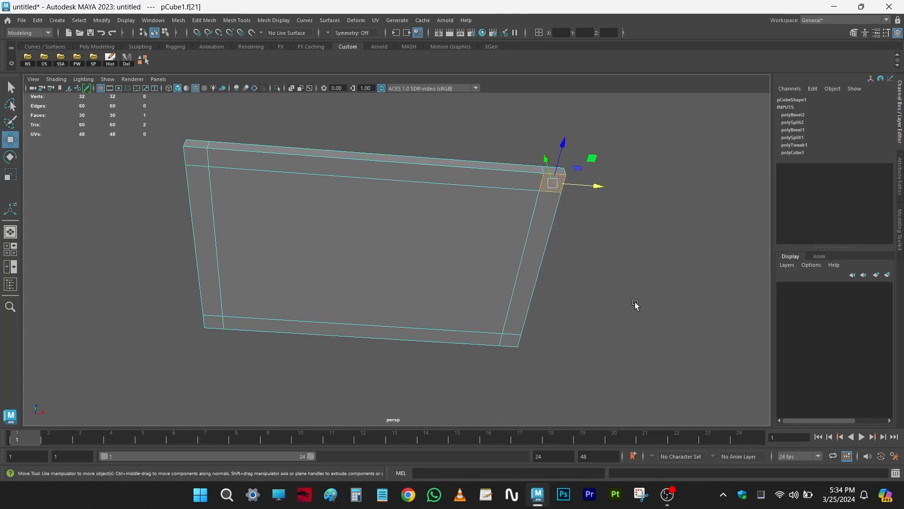
shift+click(194, 157)
shift+click(213, 322)
click(628, 344)
click(554, 183)
shift+click(195, 156)
shift+click(216, 329)
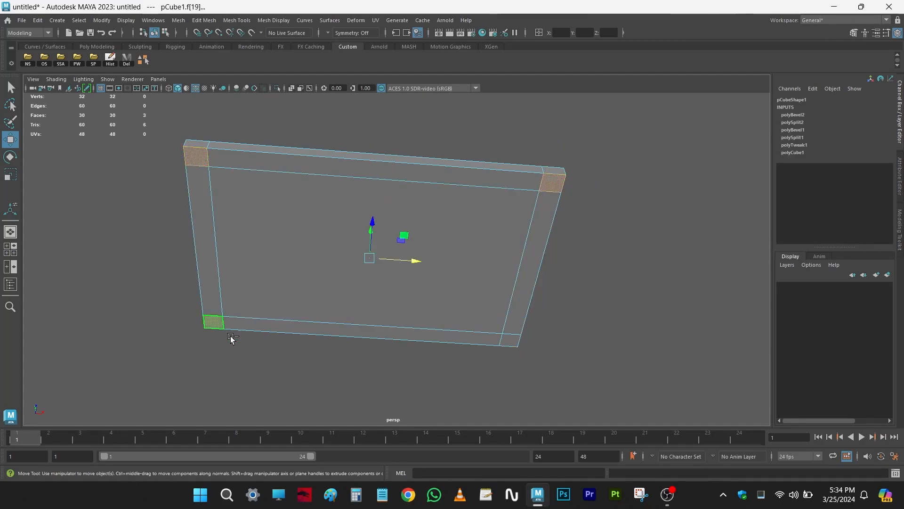
shift+click(512, 343)
click(621, 294)
key(ctrl+z)
alt+drag(614, 272, 430, 281)
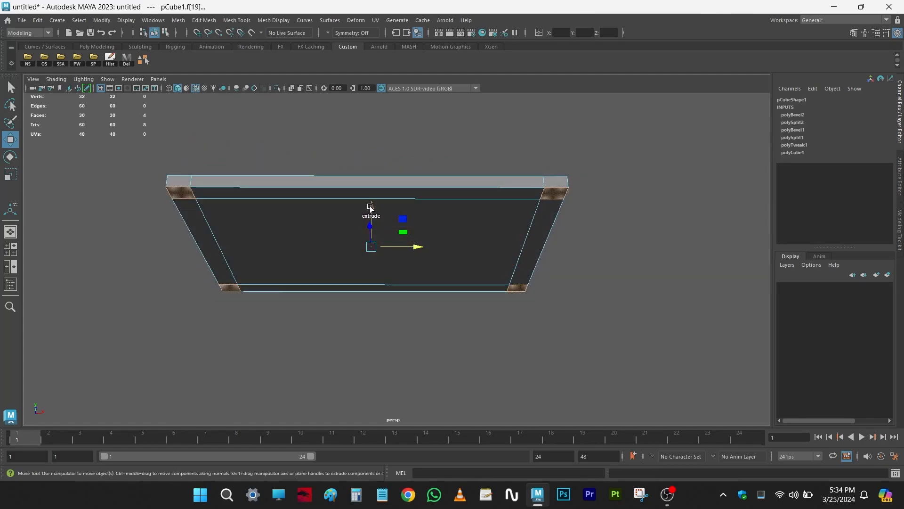
Extrude the four corner faces downward about 28 units as table legs, and select the table in object mode.
shift+drag(374, 207, 372, 369)
alt+drag(424, 329, 446, 217)
right_drag(447, 218, 610, 121)
click(609, 121)
click(537, 198)
alt+drag(519, 261, 539, 207)
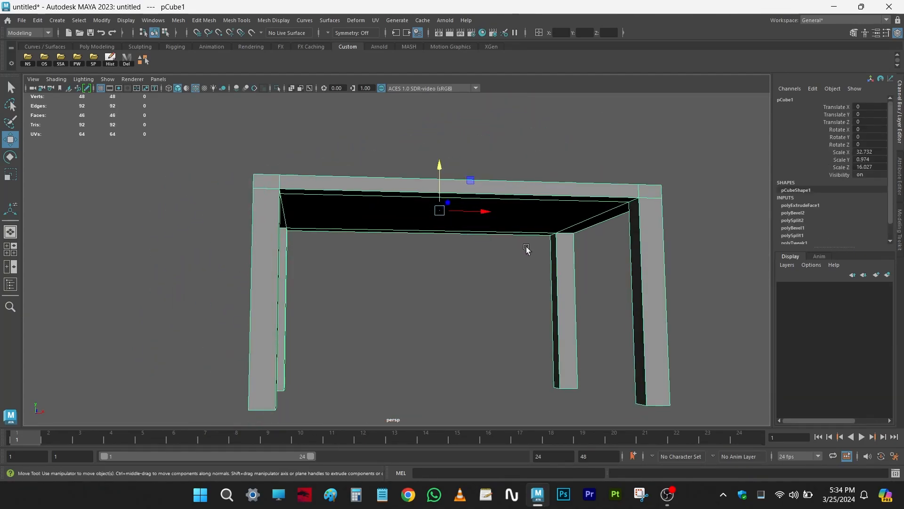
alt+drag(452, 247, 460, 217)
Undo the leg extrusion and the last corner-face selections, leaving two corner faces selected.
key(ctrl+z)
key(ctrl+z)
key(ctrl+z)
key(ctrl+z)
key(ctrl+z)
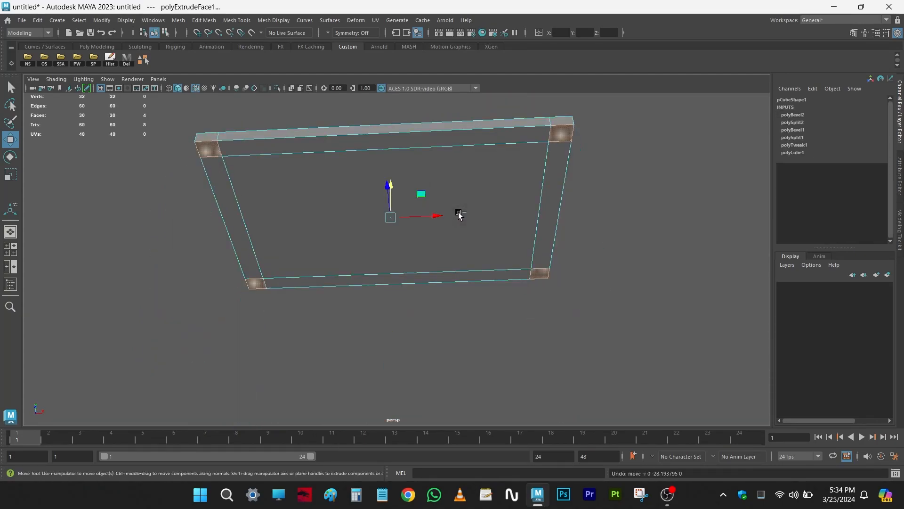
alt+middle_drag(499, 250, 448, 275)
key(ctrl+z)
key(ctrl+z)
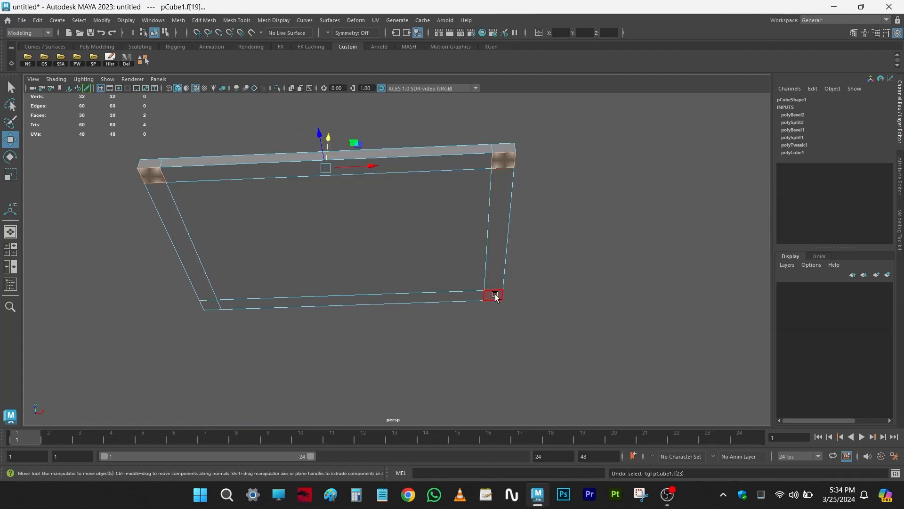
Reselect the slab and select the four small corner faces on its underside in face mode.
right_drag(401, 217, 518, 160)
click(603, 202)
click(454, 232)
right_drag(454, 233, 454, 270)
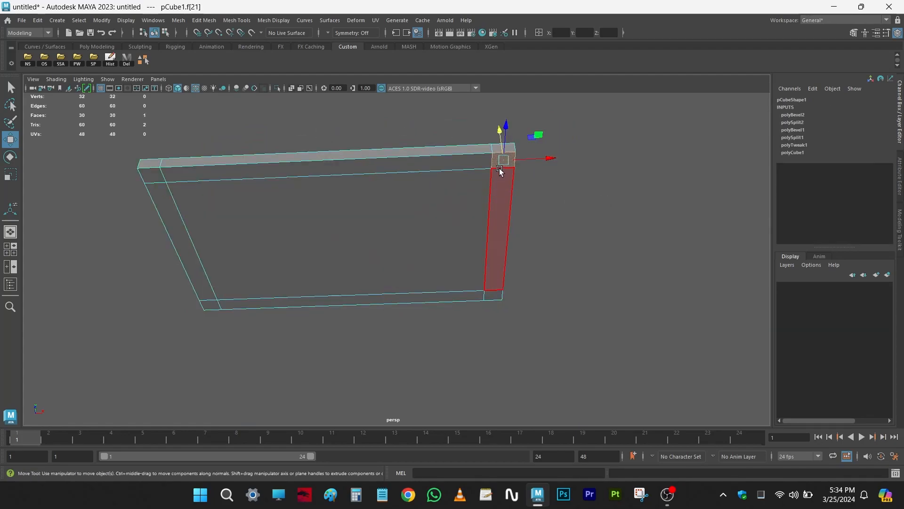
shift+click(493, 301)
shift+click(210, 306)
shift+click(150, 173)
Extrude the four corner faces and pull them downward, then undo only the pull.
alt+drag(638, 257, 607, 261)
key(ctrl+e)
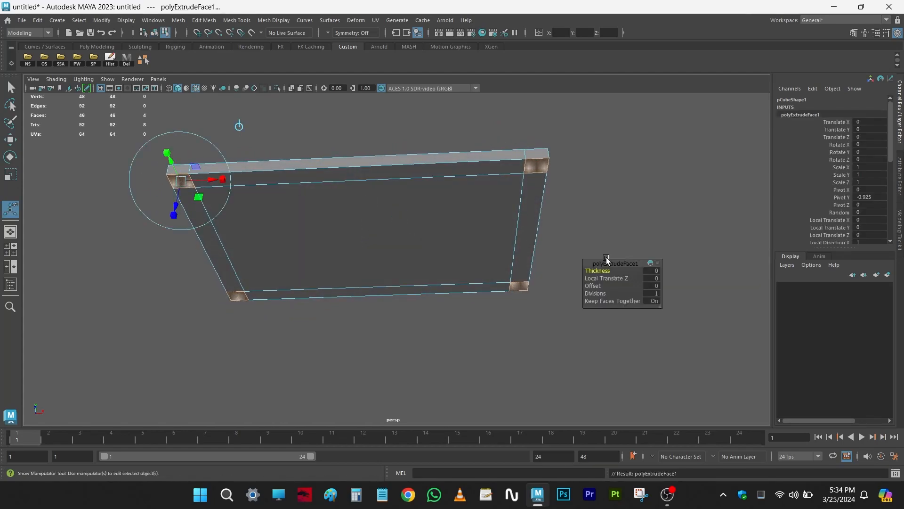
alt+drag(377, 329, 346, 333)
drag(182, 241, 171, 346)
key(ctrl+z)
Return the slab to object mode and look up the Extrude command among the mesh editing commands.
alt+drag(343, 332, 403, 204)
key(q)
right_drag(403, 203, 507, 140)
alt+drag(400, 202, 426, 222)
click(179, 20)
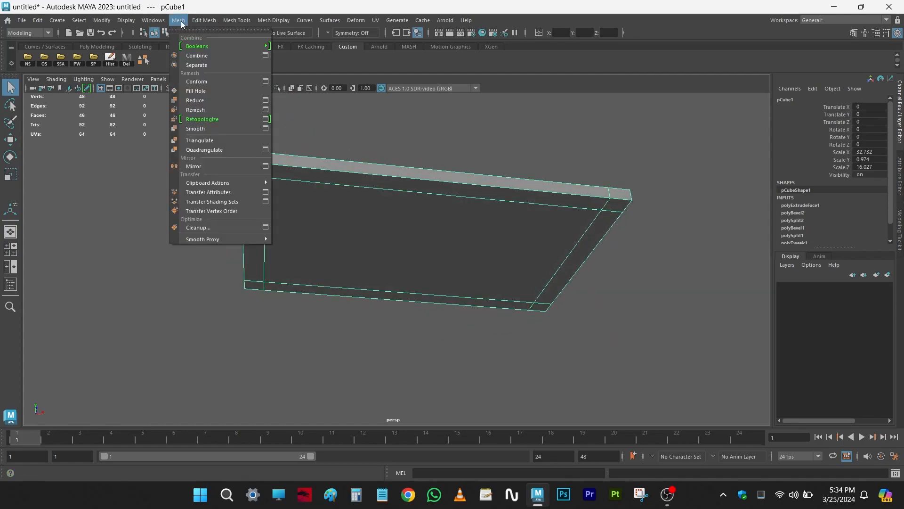
mouse_move(225, 24)
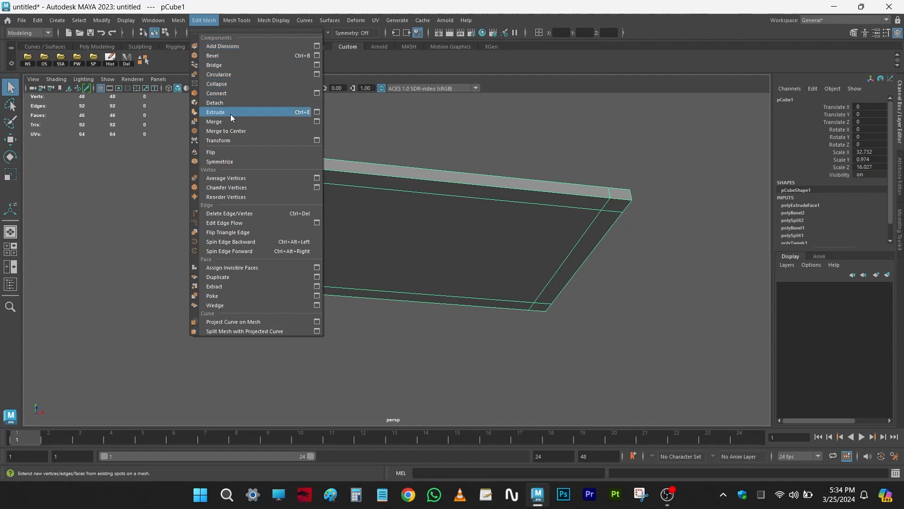
click(533, 165)
Undo the last selection changes back to the four corner faces on the slab's underside.
key(ctrl+z)
key(ctrl+z)
key(Delete)
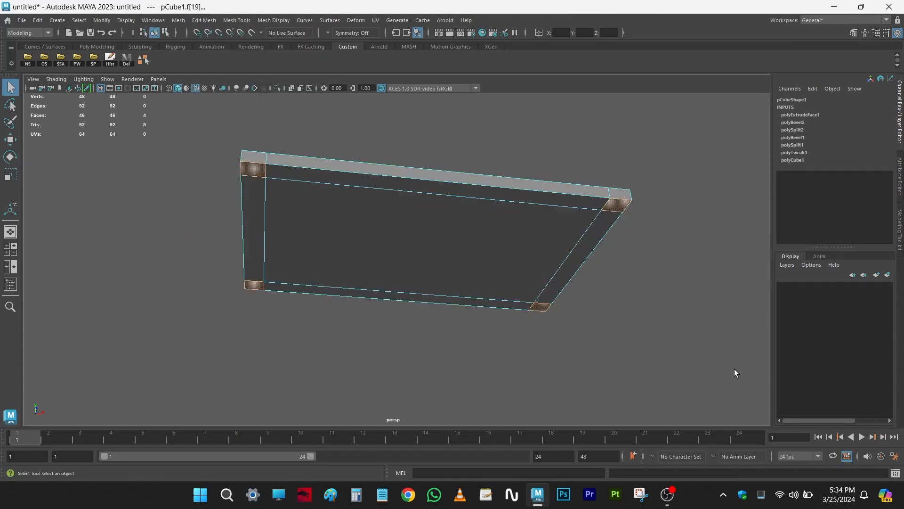
alt+drag(734, 372, 716, 363)
alt+middle_drag(716, 363, 619, 361)
alt+drag(618, 362, 612, 308)
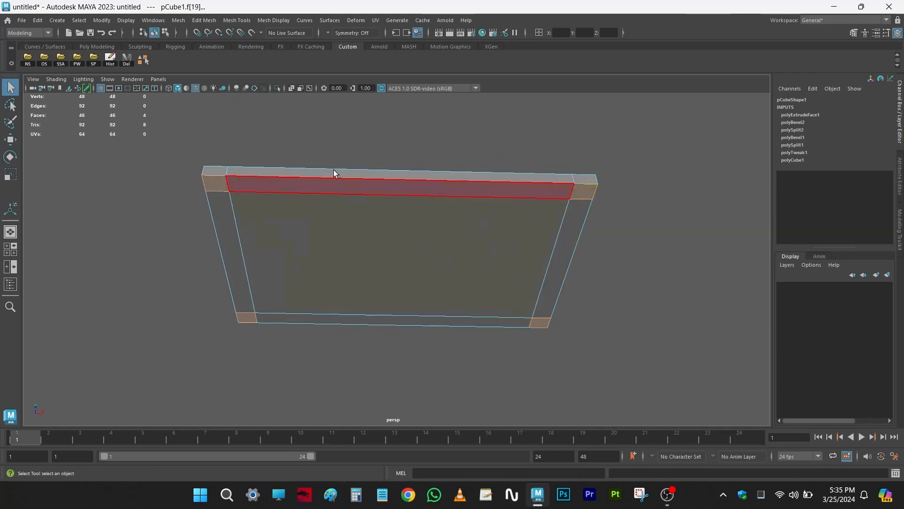
Review the mesh editing commands again and select the slab in object mode.
click(204, 20)
right_drag(450, 212, 519, 136)
click(519, 135)
click(495, 194)
click(203, 22)
click(471, 160)
click(471, 160)
click(440, 227)
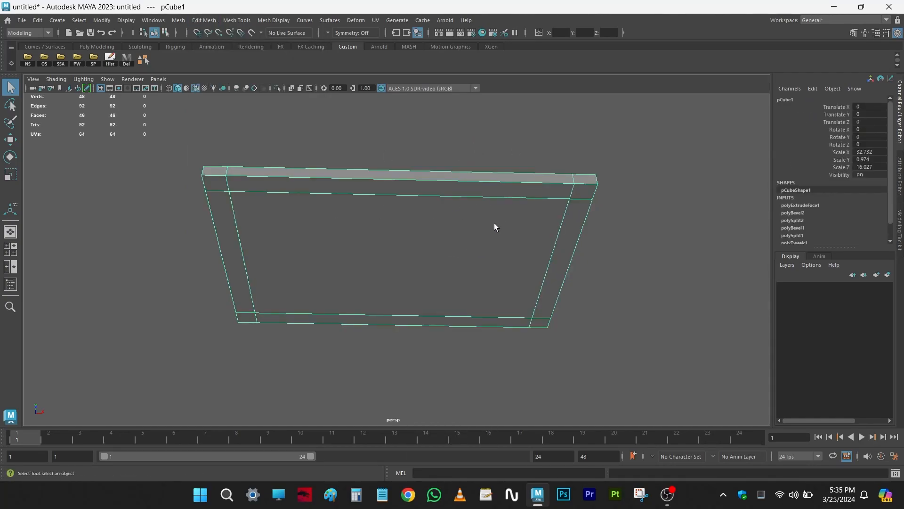
Extrude the four underside corner faces downward as table legs in face mode, and select the table in object mode.
right_click(504, 194)
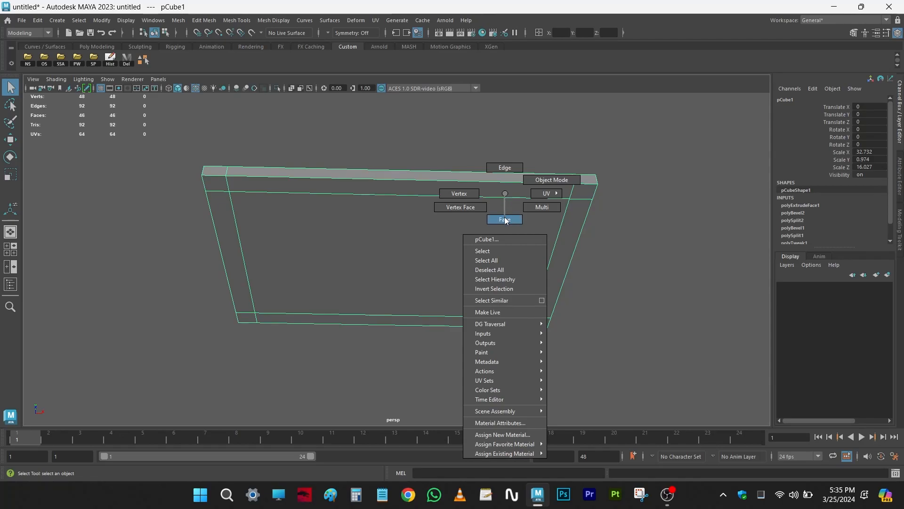
right_drag(504, 218, 504, 218)
mouse_move(649, 273)
alt+mouse_down()
mouse_move(656, 266)
mouse_move(627, 283)
mouse_move(645, 272)
alt+mouse_up()
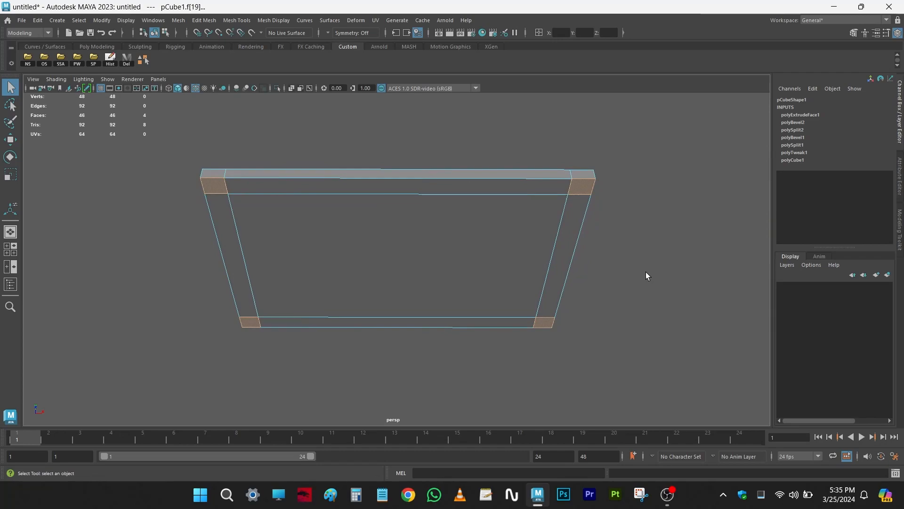
key(w)
alt+drag(458, 287, 395, 362)
right_drag(434, 310, 590, 129)
click(589, 129)
click(486, 226)
alt+drag(487, 226, 561, 177)
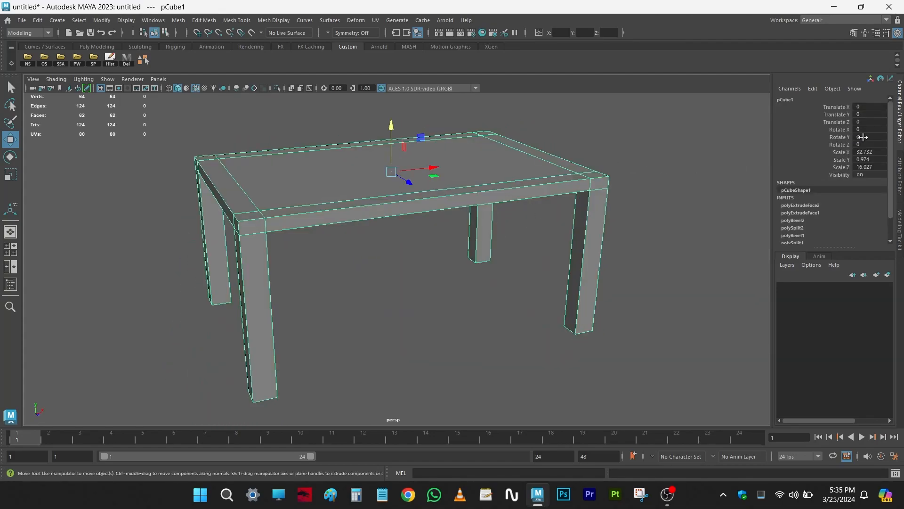
Examine the polyCube1 node's dimension and subdivision attributes in the table's construction history.
scroll(859, 142, down, 2)
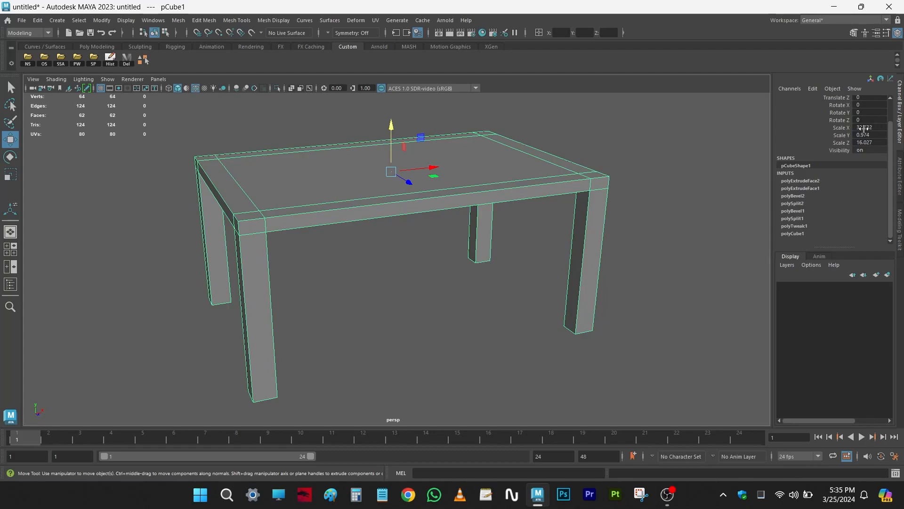
click(796, 234)
alt+drag(586, 216, 718, 261)
alt+drag(595, 234, 597, 235)
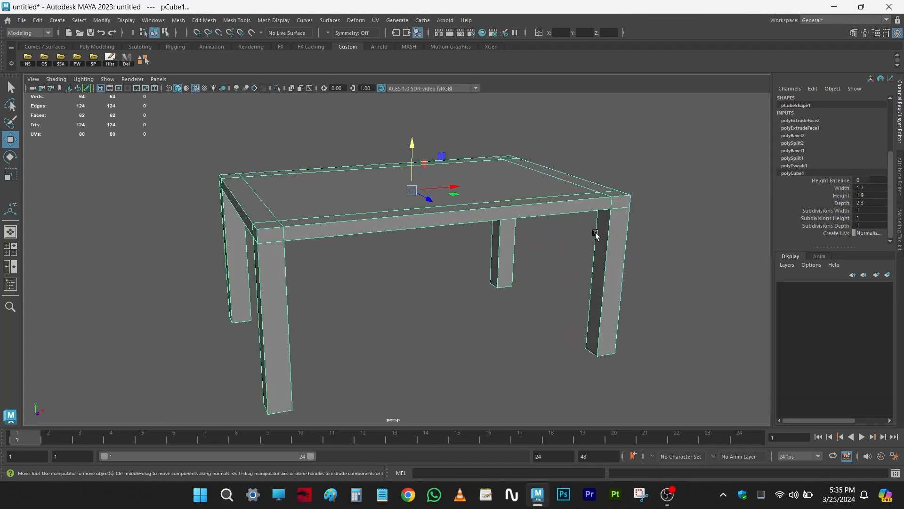
scroll(831, 200, up, 3)
scroll(821, 207, down, 2)
alt+drag(658, 226, 607, 233)
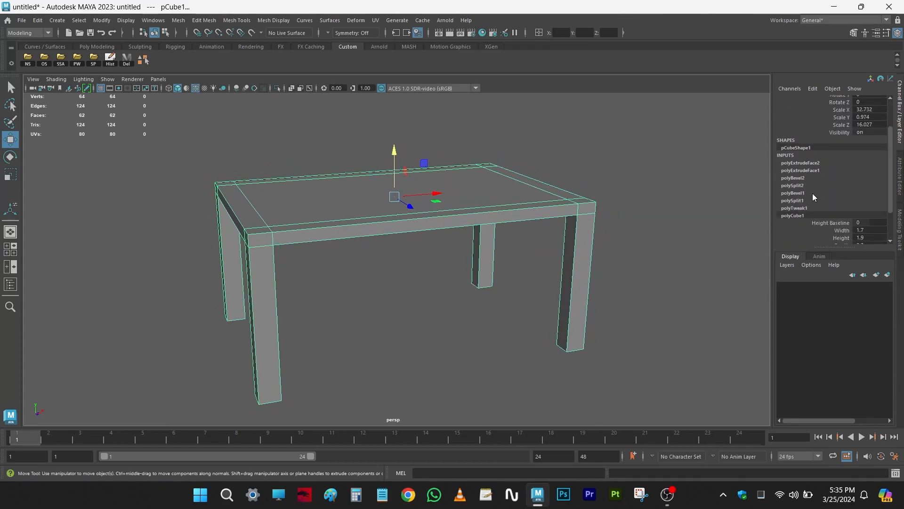
Examine the attributes of the polyExtrudeFace1 and polyExtrudeFace2 nodes in the table's construction history.
click(801, 170)
click(807, 120)
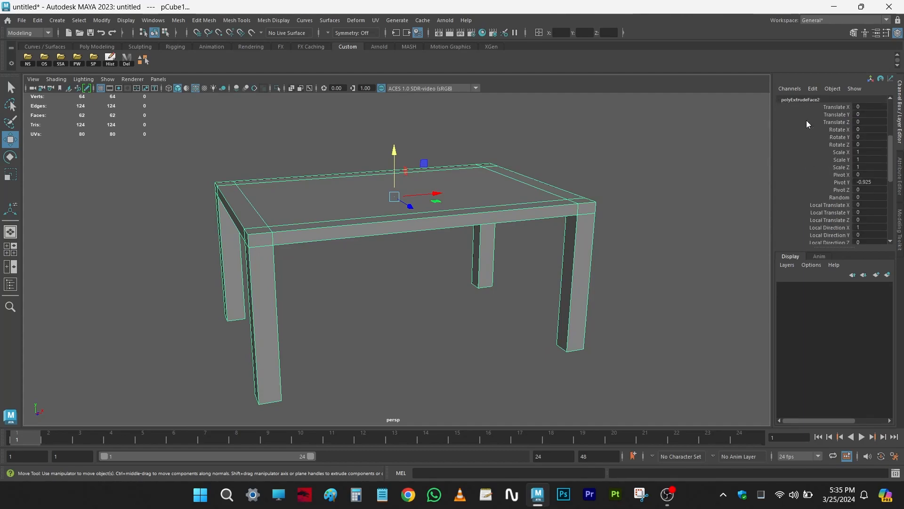
scroll(819, 150, up, 3)
scroll(798, 203, down, 9)
scroll(835, 166, up, 3)
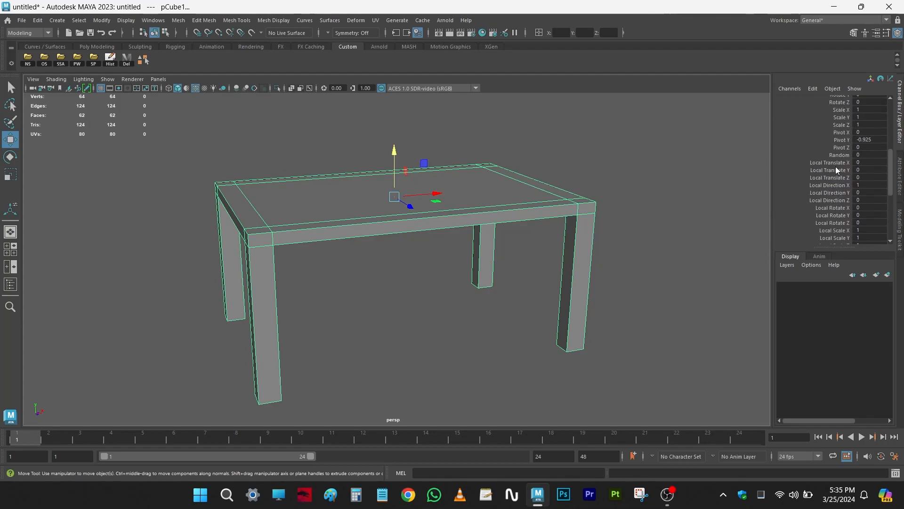
scroll(832, 181, down, 6)
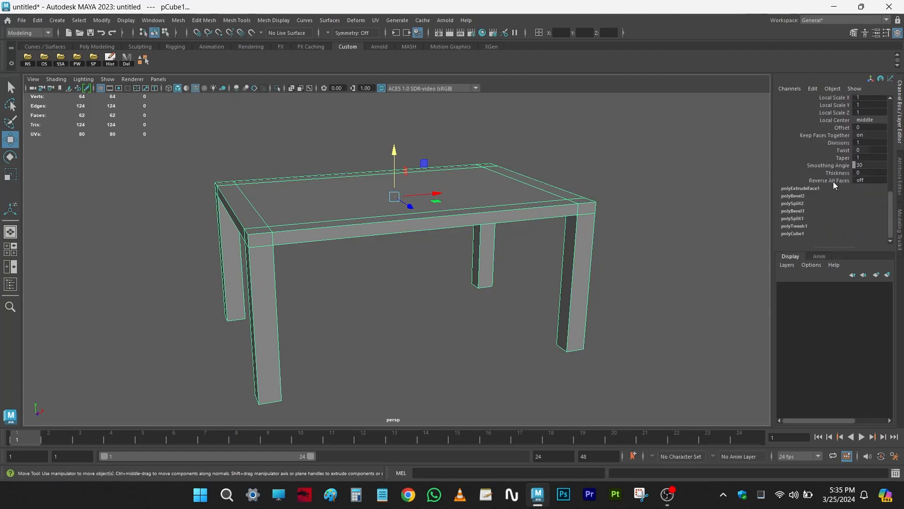
scroll(807, 191, up, 4)
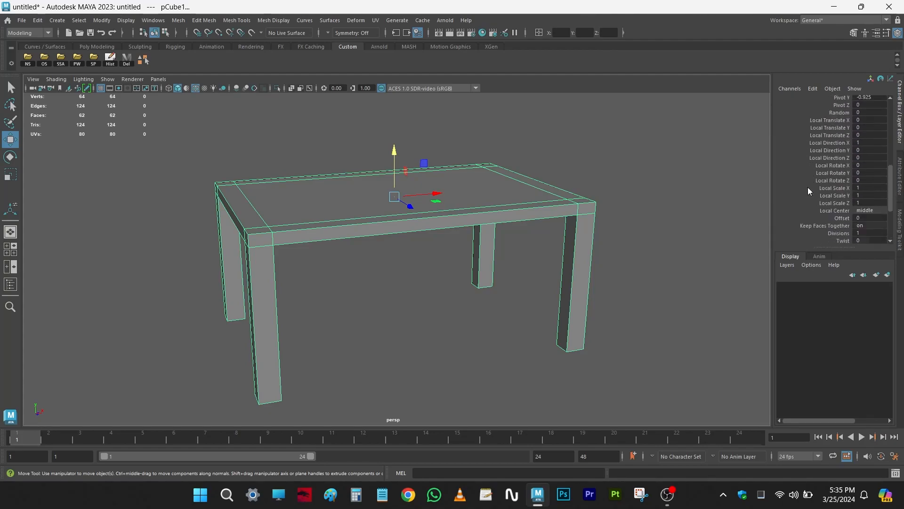
scroll(807, 187, up, 2)
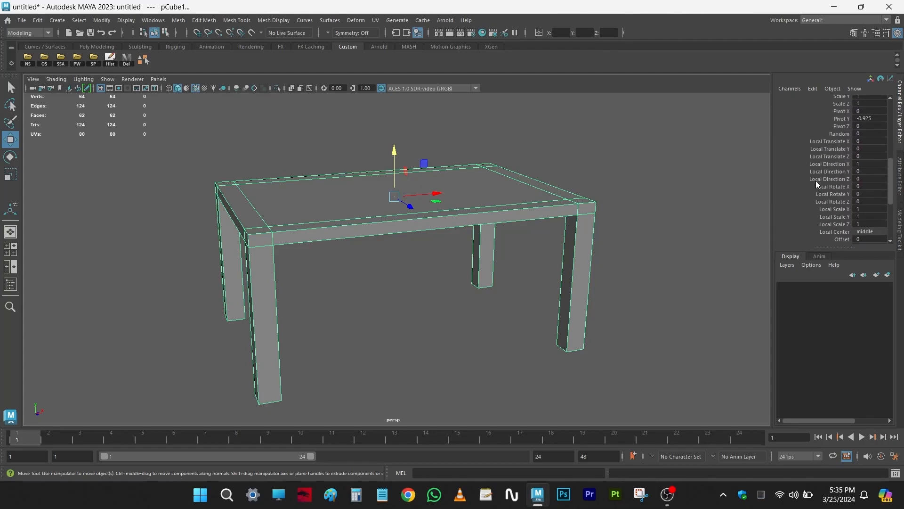
scroll(816, 183, down, 5)
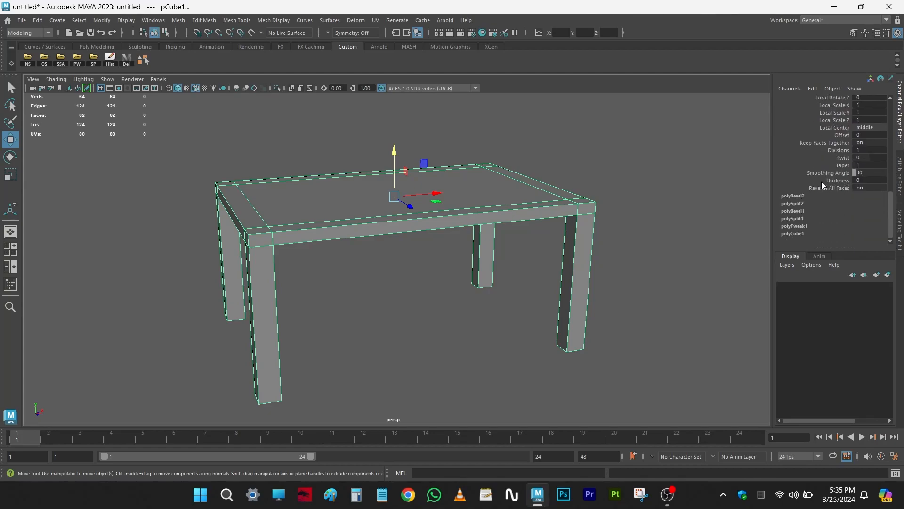
scroll(840, 184, up, 1)
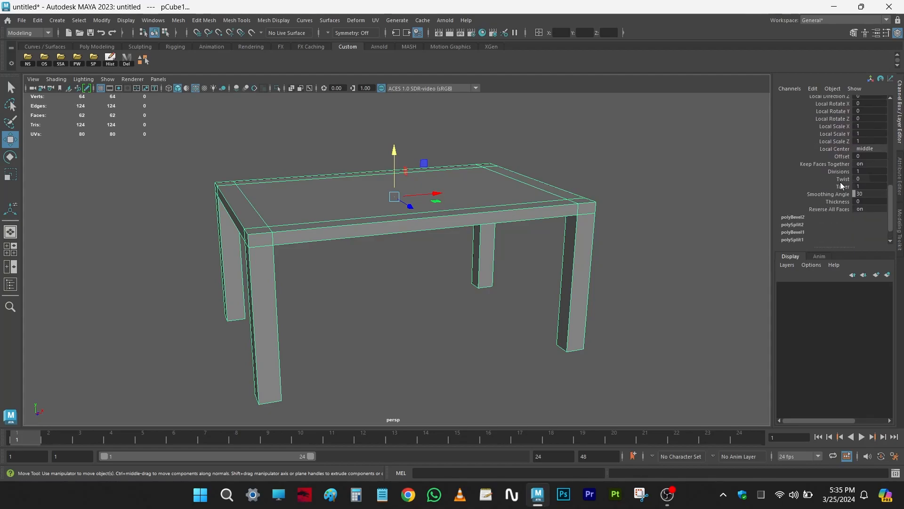
Try a taper of 4.9 and 10 divisions on the polyExtrudeFace1 node.
alt+drag(661, 208, 732, 229)
alt+middle_drag(673, 226, 665, 207)
scroll(823, 195, down, 1)
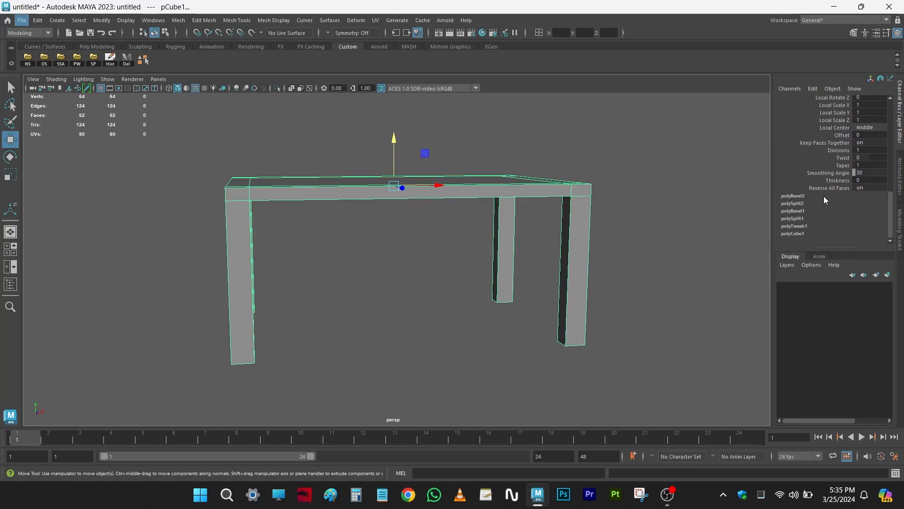
click(840, 168)
middle_drag(684, 179, 686, 181)
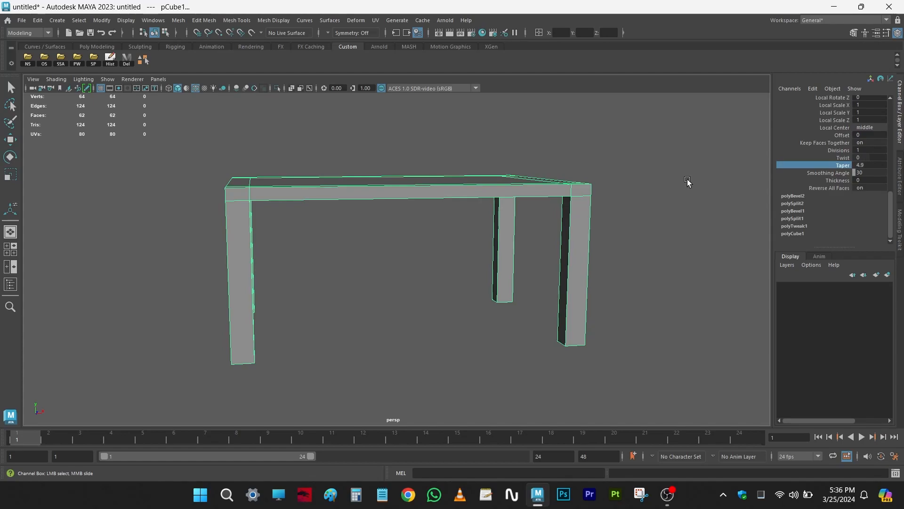
click(837, 151)
middle_drag(616, 148, 654, 149)
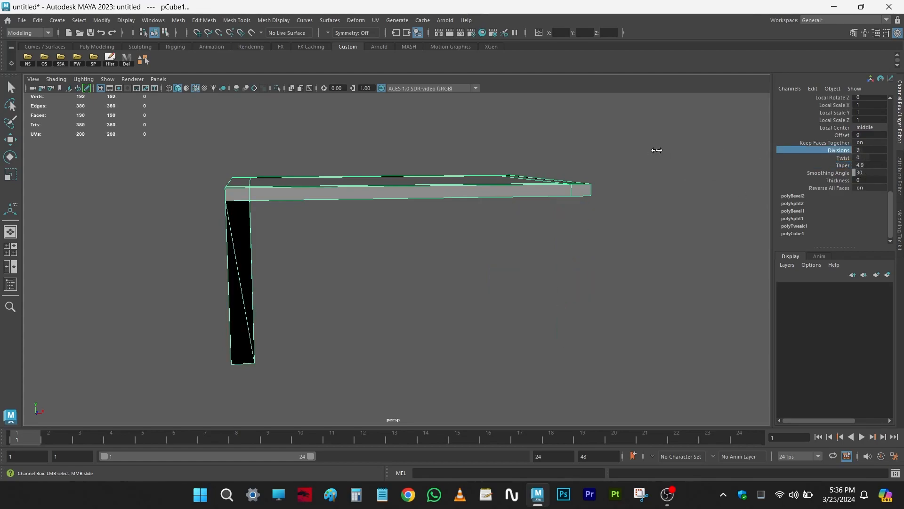
alt+drag(645, 185, 590, 236)
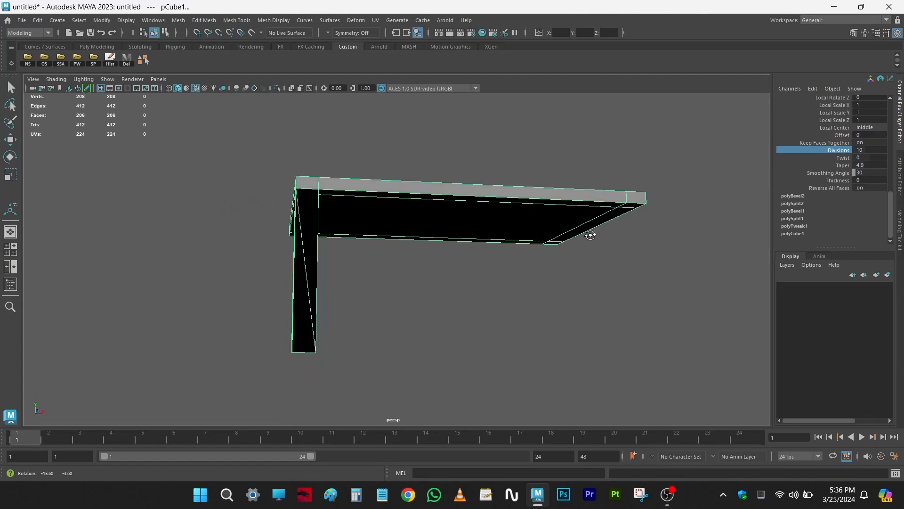
Undo the divisions and taper changes on the extrude node and the table's selection.
key(ctrl+z)
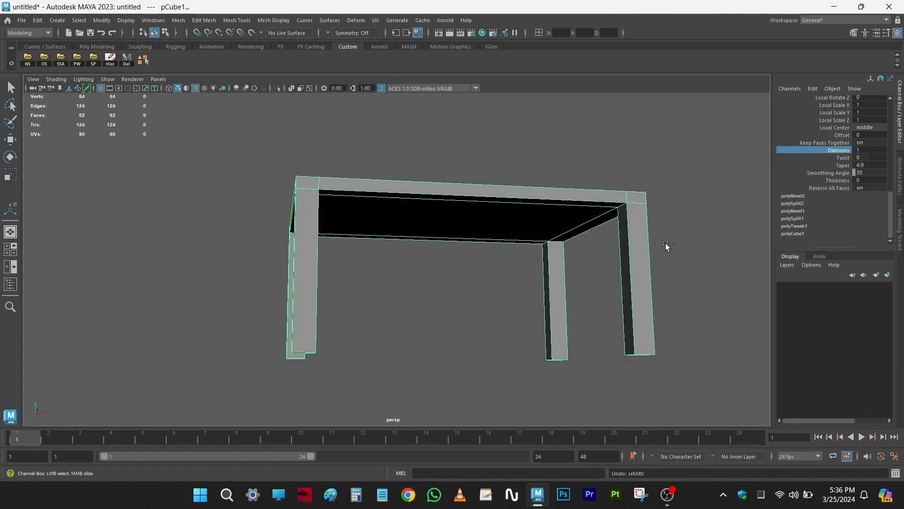
key(ctrl+z)
key(ctrl+z)
key(ctrl+z)
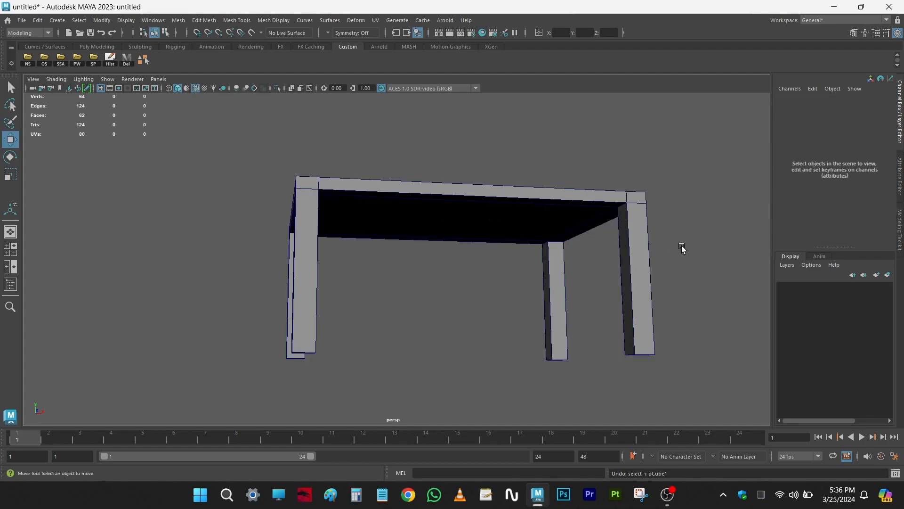
Undo the table leg extrusion, back to the plain slab selected in object mode.
key(ctrl+z)
key(ctrl+z)
key(ctrl+z)
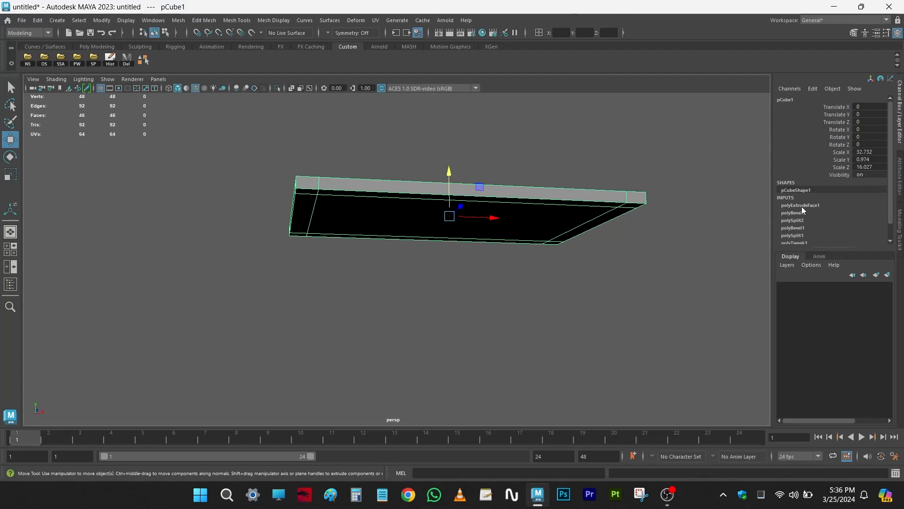
key(ctrl+z)
key(ctrl+z)
key(ctrl+z)
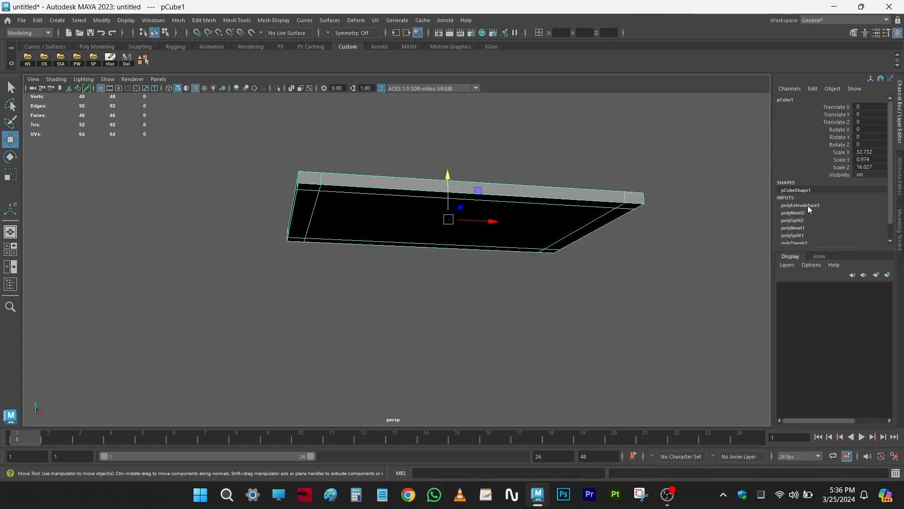
Delete the polyExtrudeFace1 node from the slab's construction history.
scroll(807, 205, down, 1)
right_click(807, 189)
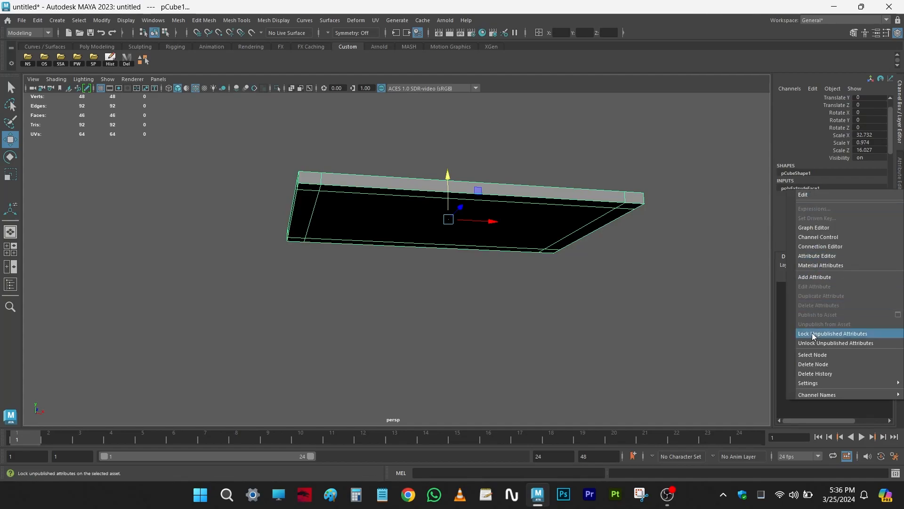
click(813, 363)
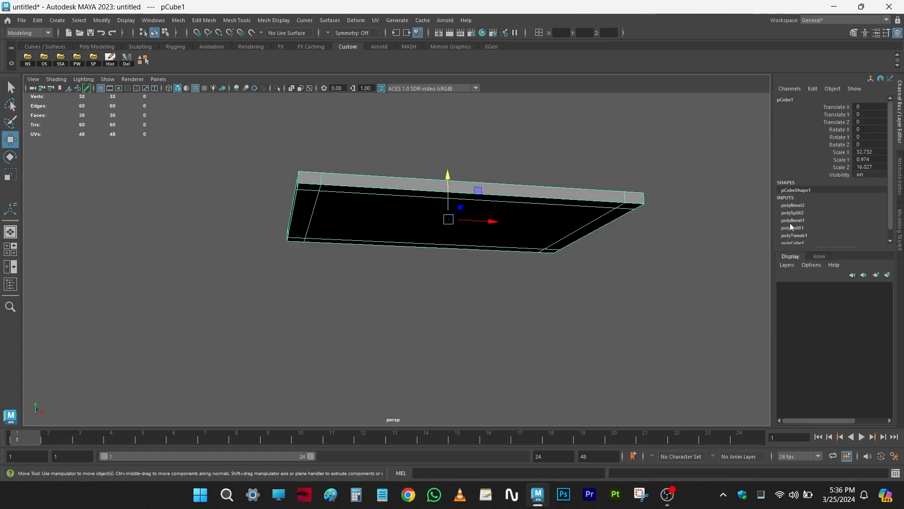
Select the four small corner faces on the slab's underside in face mode.
alt+drag(669, 251, 581, 236)
alt+drag(644, 284, 557, 235)
click(604, 264)
click(563, 233)
key(F11)
key(q)
click(623, 188)
shift+click(581, 322)
shift+click(310, 324)
shift+click(288, 197)
alt+drag(694, 258, 623, 266)
Extrude the four corner faces downward into table legs and return to object mode.
key(w)
shift+drag(420, 216, 420, 325)
key(F8)
alt+drag(572, 231, 578, 228)
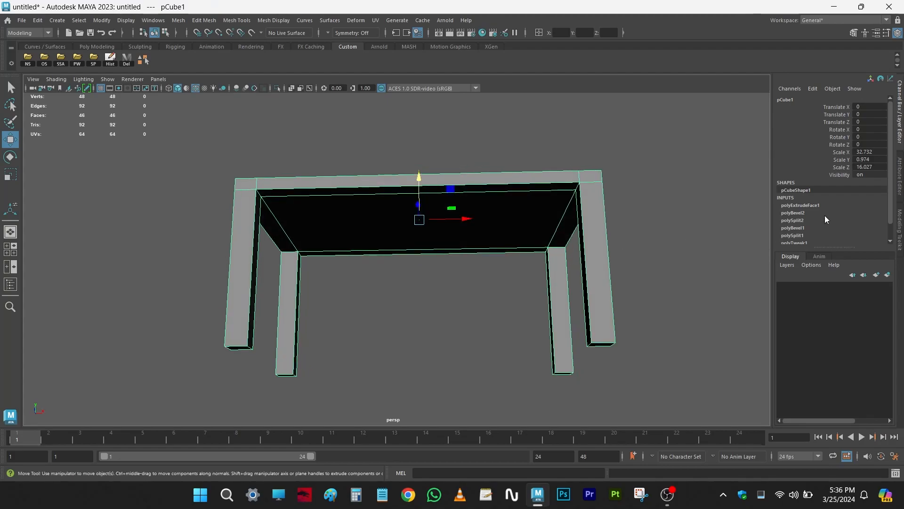
Try changing the extrude node's Local Direction Z to 0.2 and its Local Direction Y, and undo the attempts.
click(788, 206)
scroll(801, 207, down, 5)
scroll(812, 210, down, 3)
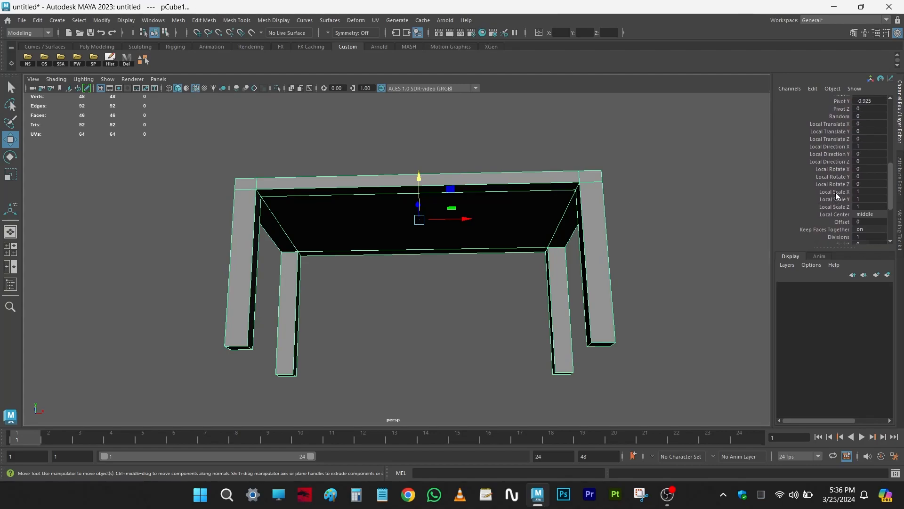
click(824, 161)
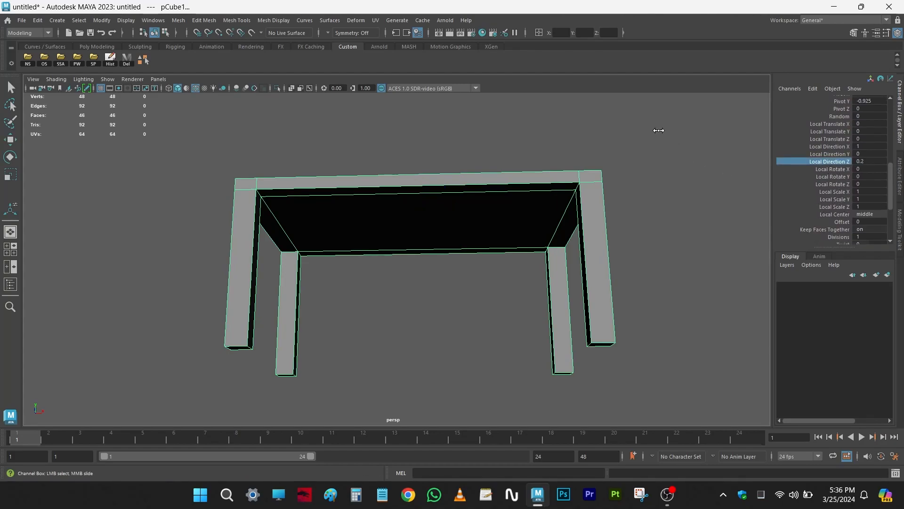
click(828, 154)
middle_drag(654, 151, 626, 151)
key(ctrl+z)
click(823, 140)
key(ctrl+z)
Deselect and reselect the table, and undo these selections and the remaining extrude attribute changes.
alt+drag(668, 203, 684, 191)
click(710, 173)
click(531, 211)
click(674, 199)
key(ctrl+z)
key(ctrl+z)
key(ctrl+z)
key(ctrl+z)
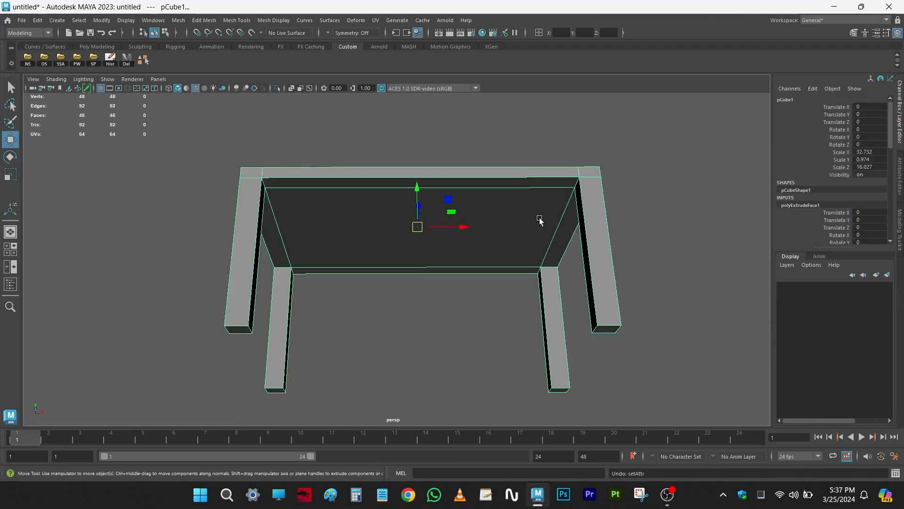
Undo the leg extrusion, leaving the four underside corner faces of the slab selected.
key(ctrl+z)
key(ctrl+z)
key(ctrl+z)
shift+click(349, 225)
shift+click(259, 186)
shift+click(275, 270)
alt+drag(482, 323, 554, 330)
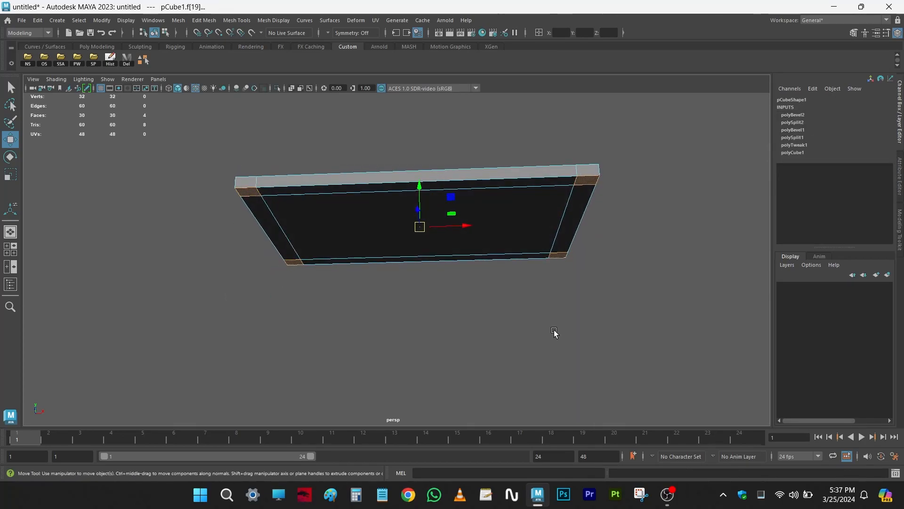
Extrude the four underside corner faces about 20.7 units into table legs and select the table in object mode.
key(ctrl+e)
alt+drag(542, 297, 243, 370)
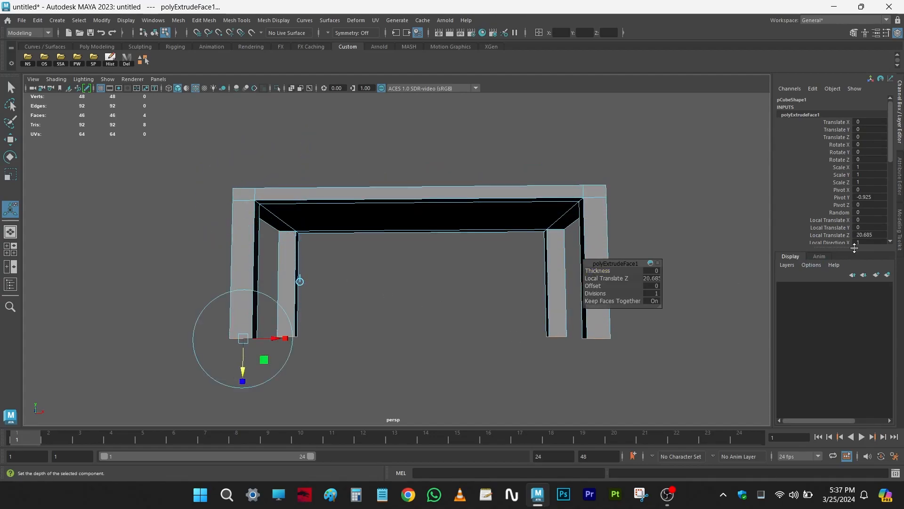
scroll(795, 171, down, 3)
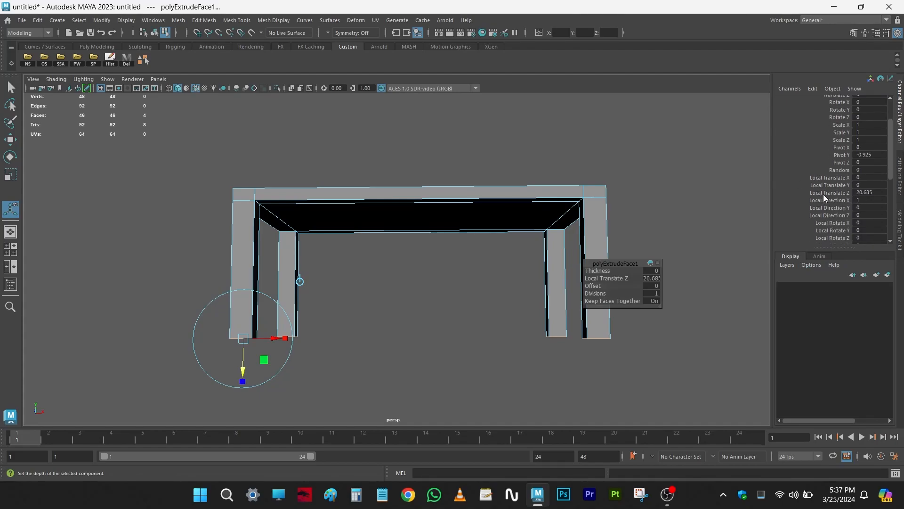
right_drag(578, 193, 660, 130)
click(600, 192)
Set Local Translate Z of the leg extrude node in the construction history to 23.
click(812, 204)
scroll(812, 203, down, 5)
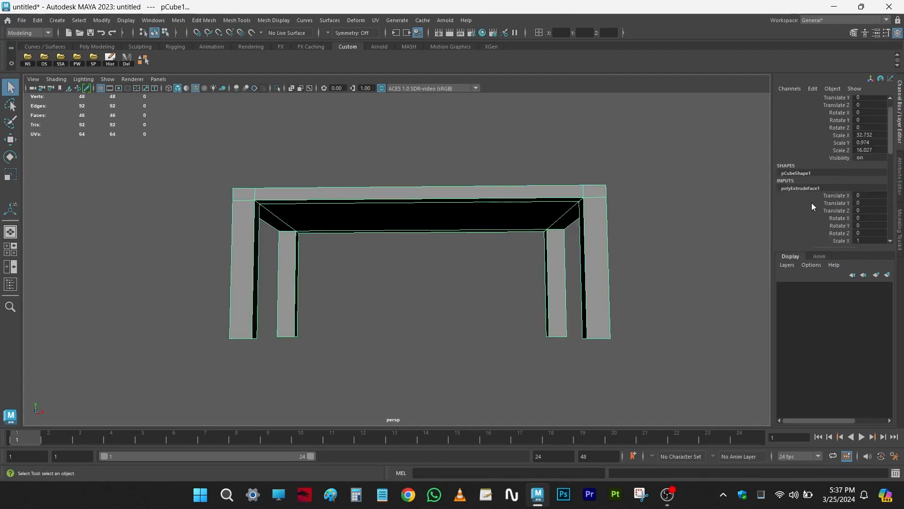
scroll(812, 206, down, 3)
click(821, 197)
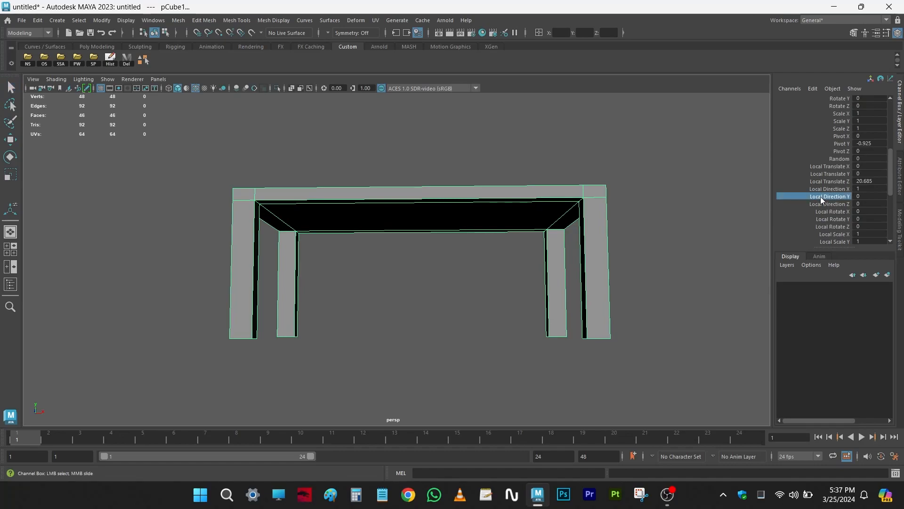
alt+drag(613, 221, 629, 219)
click(630, 220)
click(580, 205)
click(810, 205)
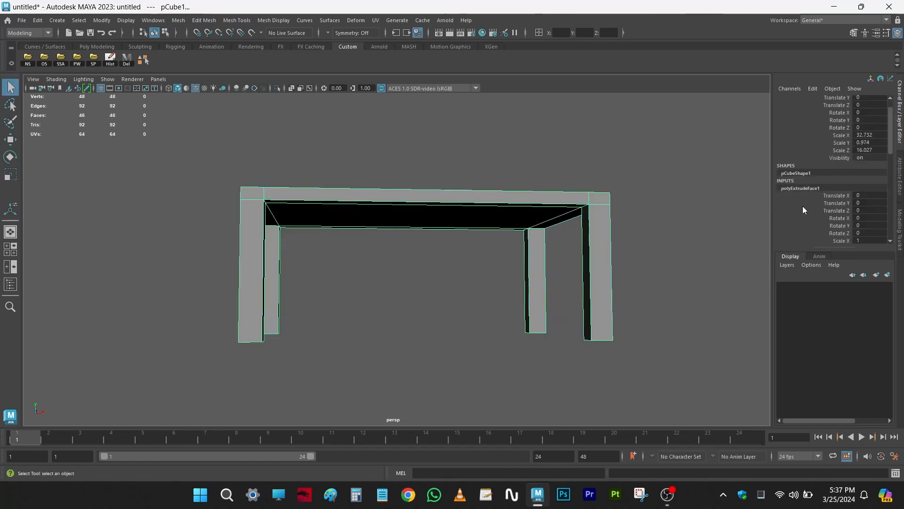
scroll(829, 208, down, 7)
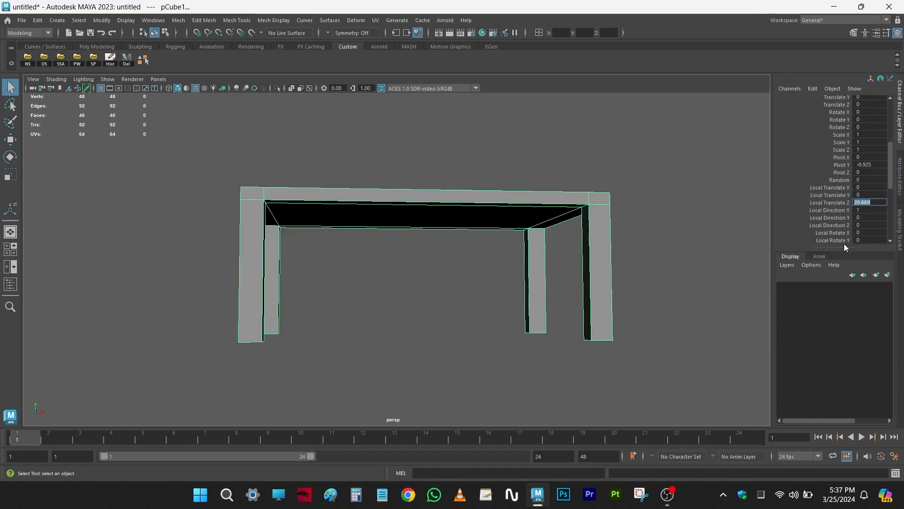
text(2.7)
text(3)
key(Return)
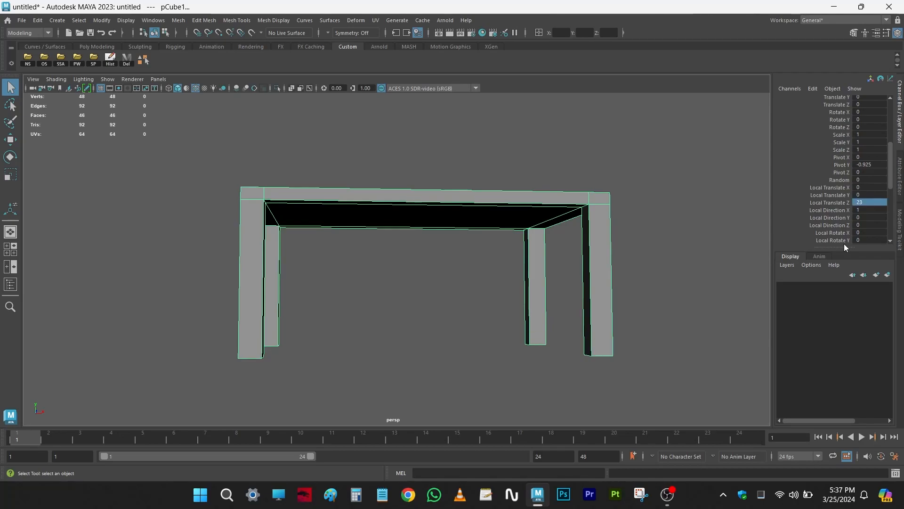
Inspect the lengthened legs and one corner of the tabletop from several angles.
key(F8)
alt+drag(557, 267, 484, 291)
click(501, 310)
mouse_move(438, 267)
alt+mouse_down()
mouse_move(449, 279)
mouse_move(478, 249)
mouse_move(464, 264)
mouse_move(430, 262)
mouse_move(443, 262)
alt+mouse_up()
key(ctrl+z)
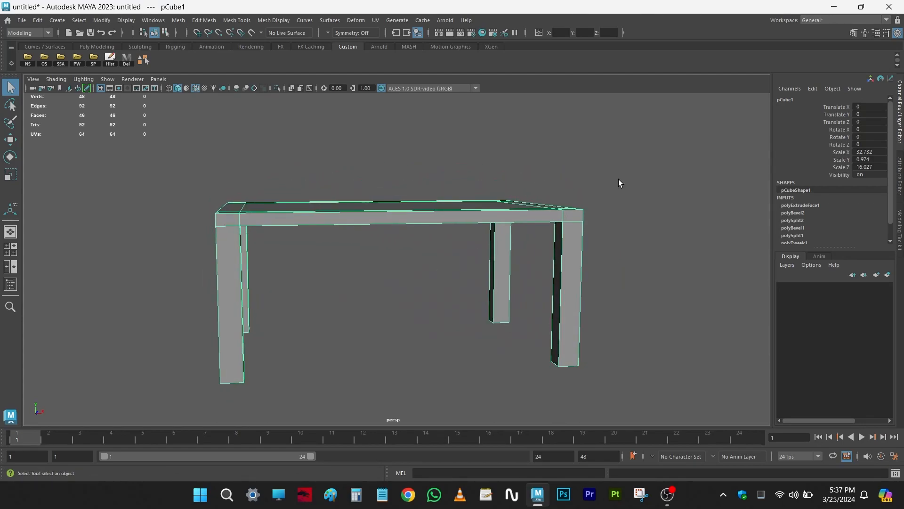
click(585, 200)
alt+middle_drag(463, 228, 481, 202)
alt+drag(459, 207, 456, 225)
click(513, 233)
alt+drag(513, 234, 491, 243)
alt+right_drag(491, 243, 555, 264)
alt+middle_drag(561, 263, 492, 281)
alt+drag(492, 281, 487, 244)
alt+right_drag(487, 245, 687, 259)
click(687, 259)
click(522, 256)
alt+right_drag(522, 244, 573, 325)
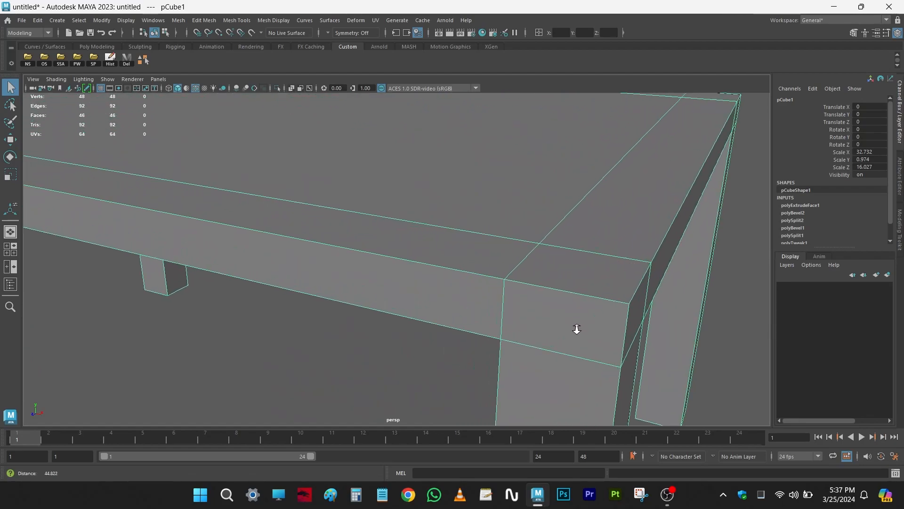
alt+middle_drag(574, 325, 460, 259)
alt+right_drag(460, 259, 475, 259)
alt+middle_drag(474, 259, 478, 260)
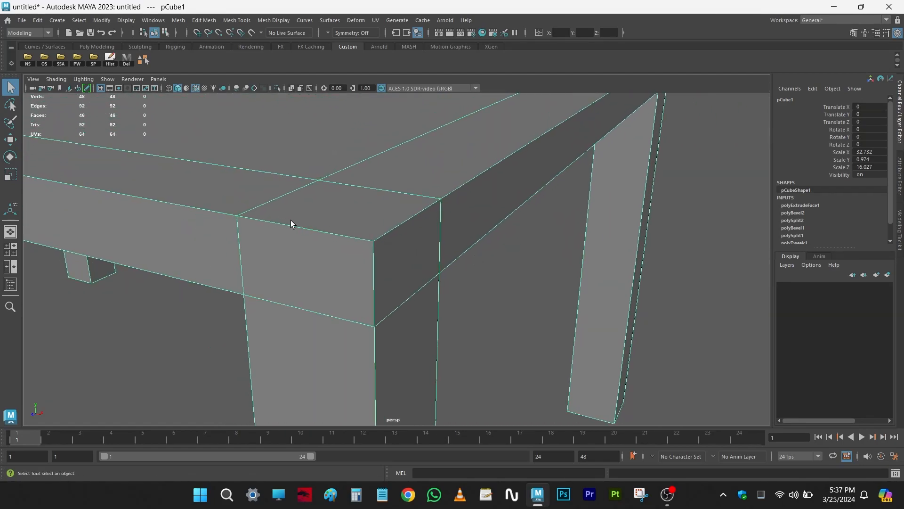
Select the tabletop's entire upper perimeter as edges, covering all four sides and the corners.
click(525, 253)
right_drag(496, 182, 493, 147)
click(484, 182)
click(520, 298)
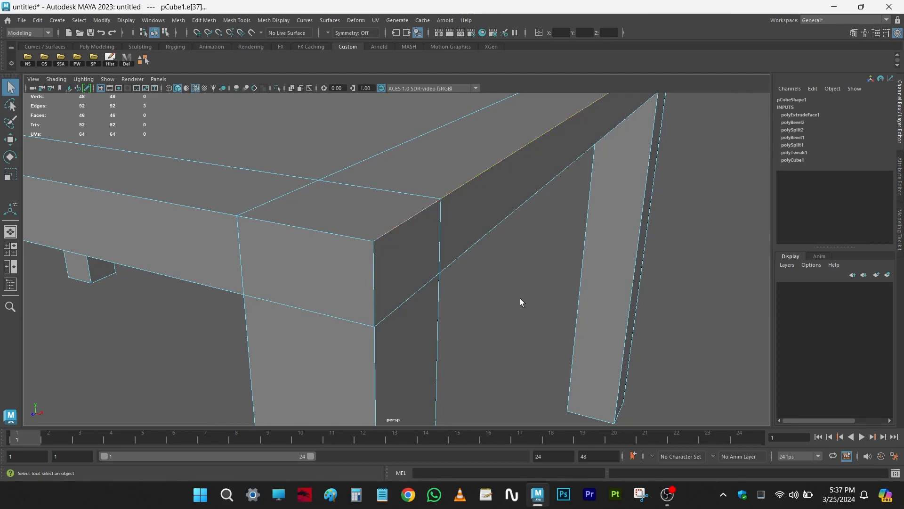
click(395, 223)
alt+drag(503, 283, 500, 309)
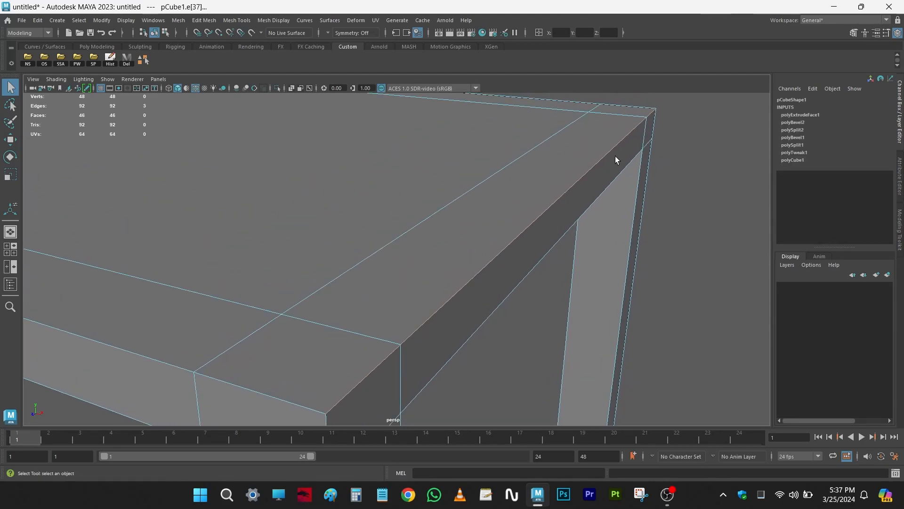
alt+drag(375, 337, 461, 296)
click(666, 249)
alt+drag(653, 256, 155, 169)
click(139, 167)
shift+double_click(340, 123)
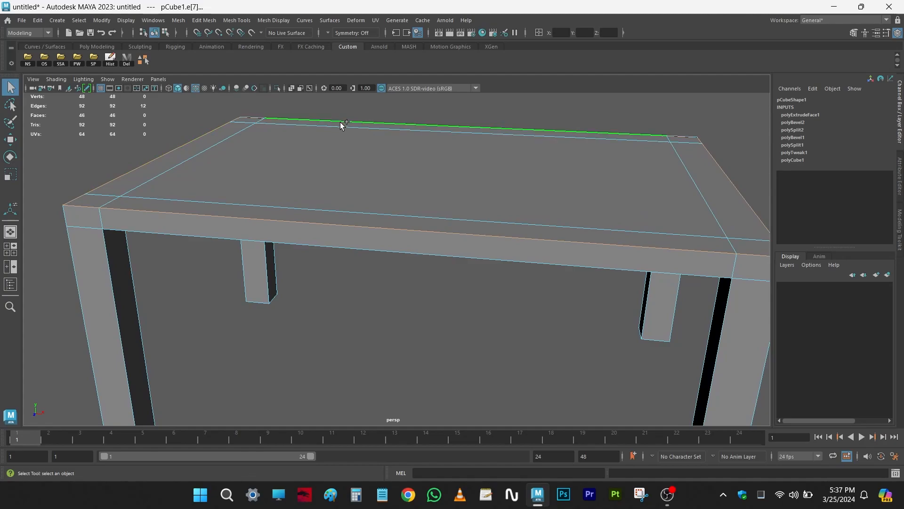
alt+drag(478, 277, 531, 316)
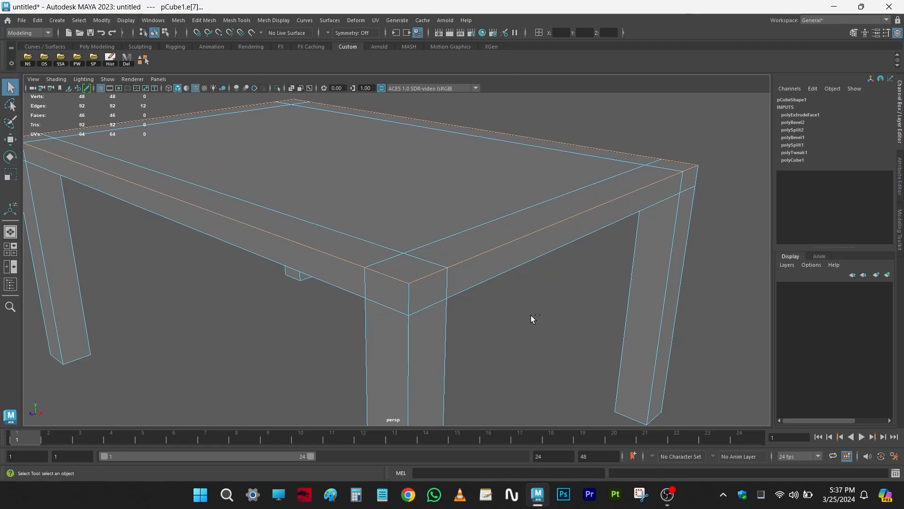
Bevel the selected tabletop edges with a fraction of 0.29 and 3 segments, and return to object mode.
key(ctrl+b)
mouse_move(495, 317)
alt+mouse_down()
mouse_move(514, 317)
mouse_move(505, 314)
alt+mouse_up()
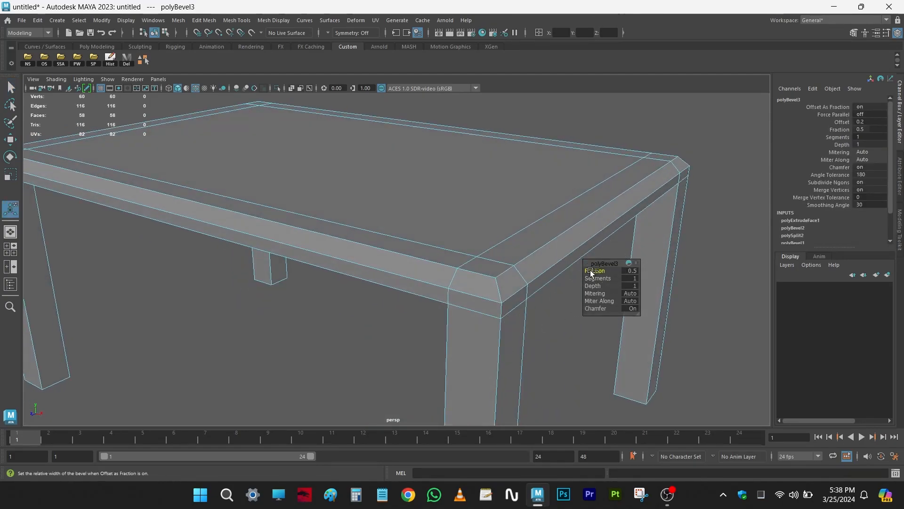
drag(592, 270, 621, 274)
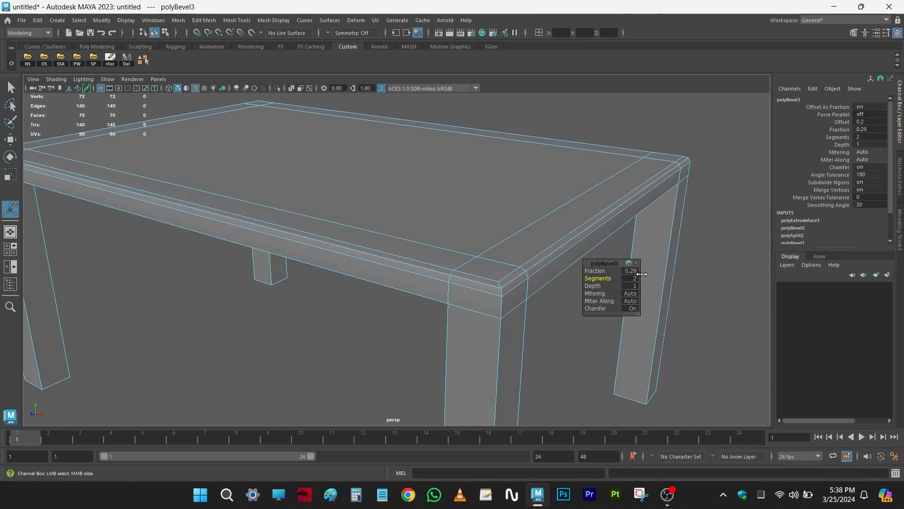
key(q)
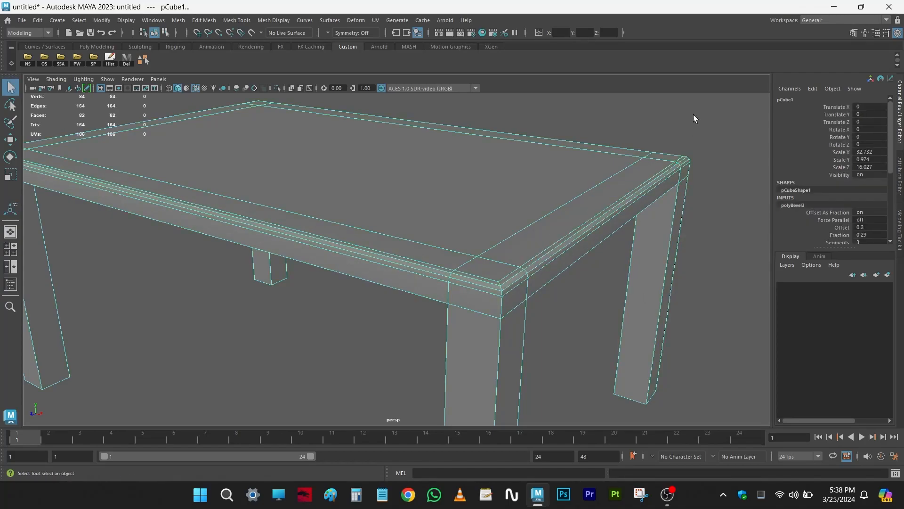
click(690, 119)
Examine the bevelled tabletop and the legs from above, below and the sides.
mouse_move(569, 303)
alt+mouse_down()
mouse_move(571, 321)
mouse_move(578, 315)
mouse_move(527, 311)
alt+mouse_up()
key(alt+5)
click(514, 305)
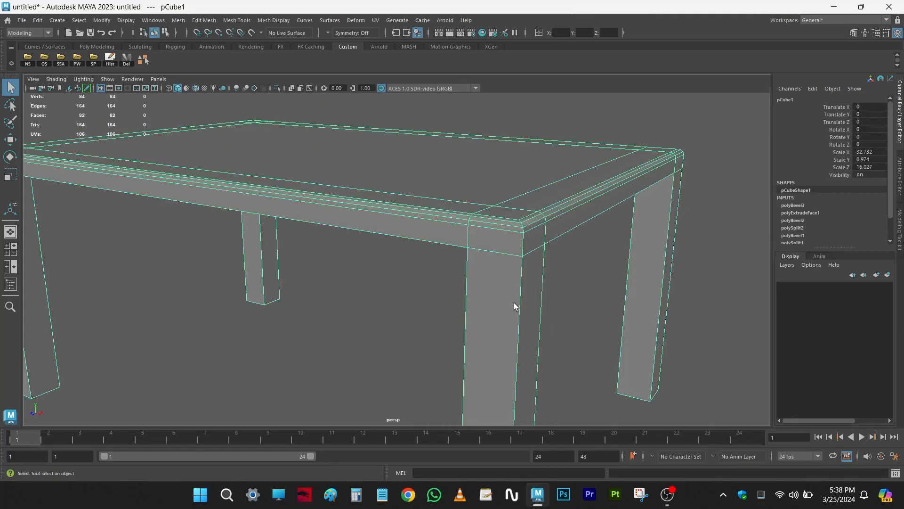
click(393, 345)
scroll(433, 331, down, 3)
click(458, 194)
alt+drag(458, 193, 415, 279)
alt+drag(371, 313, 426, 311)
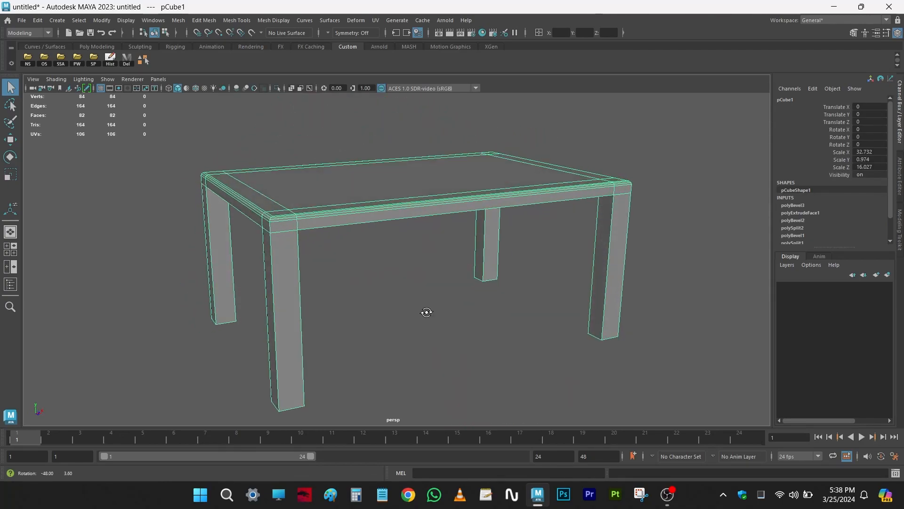
alt+middle_drag(490, 381, 463, 329)
alt+drag(463, 330, 583, 304)
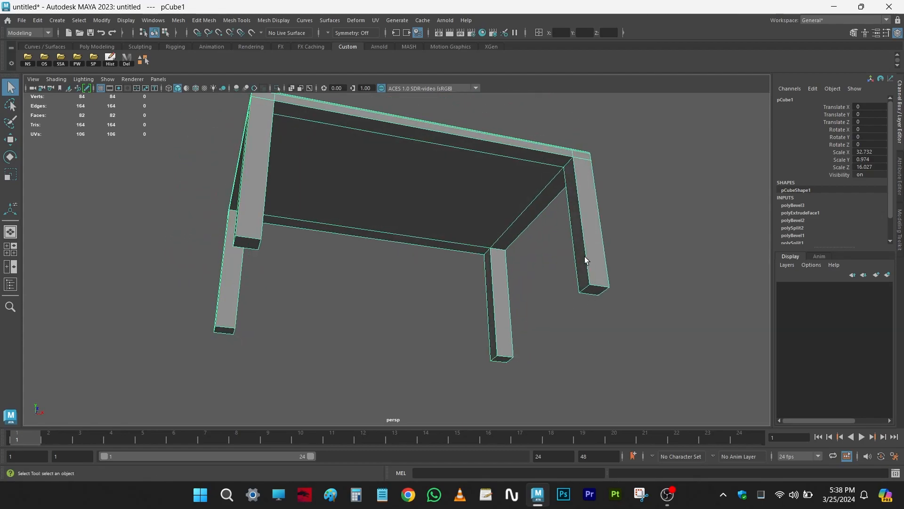
alt+drag(588, 259, 478, 317)
alt+drag(231, 264, 390, 308)
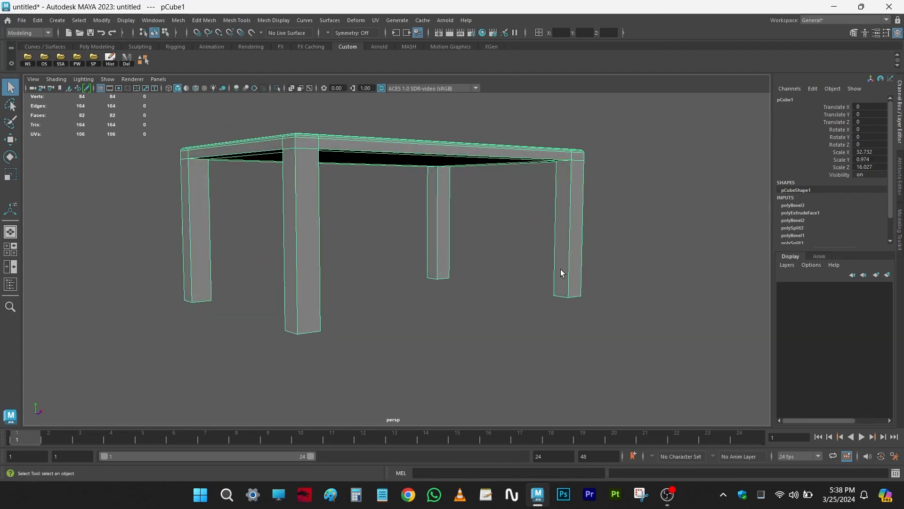
mouse_move(427, 280)
alt+mouse_down()
mouse_move(479, 282)
mouse_move(428, 281)
mouse_move(442, 282)
alt+mouse_up()
Insert a horizontal edge loop around the middle of each of the four legs with Multi-Cut.
alt+right_drag(459, 240, 527, 191)
drag(450, 216, 502, 273)
shift+right_drag(552, 200, 490, 200)
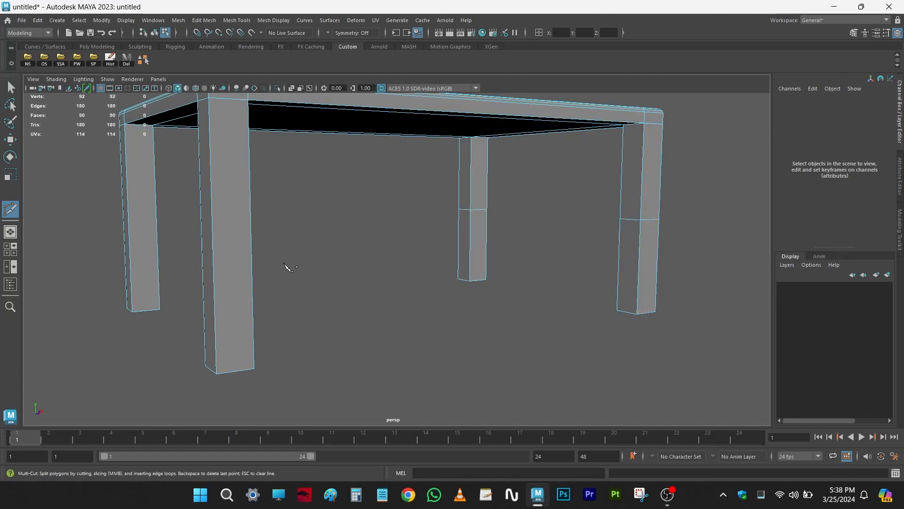
ctrl+click(250, 238)
Move the edge loops of all four legs down together to about Y -20.7, close to the feet.
key(w)
double_click(480, 215)
shift+double_click(650, 218)
shift+double_click(232, 239)
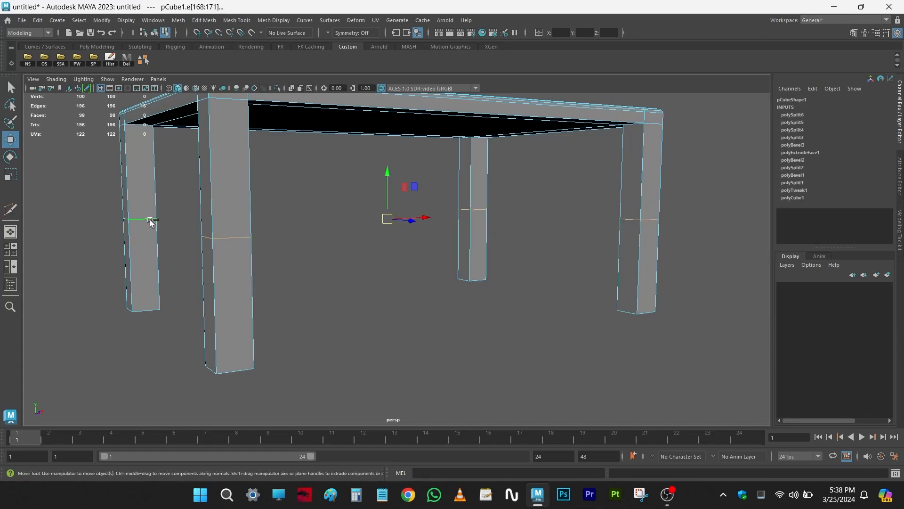
drag(387, 177, 384, 243)
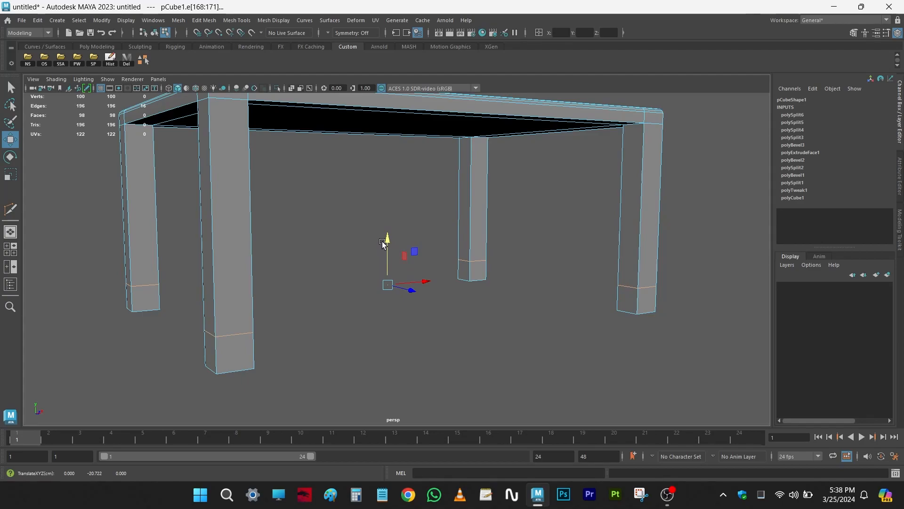
Bevel the four lowered leg loops with a reduced fraction to form narrow horizontal bands above the feet.
key(ctrl+b)
alt+drag(447, 372, 545, 355)
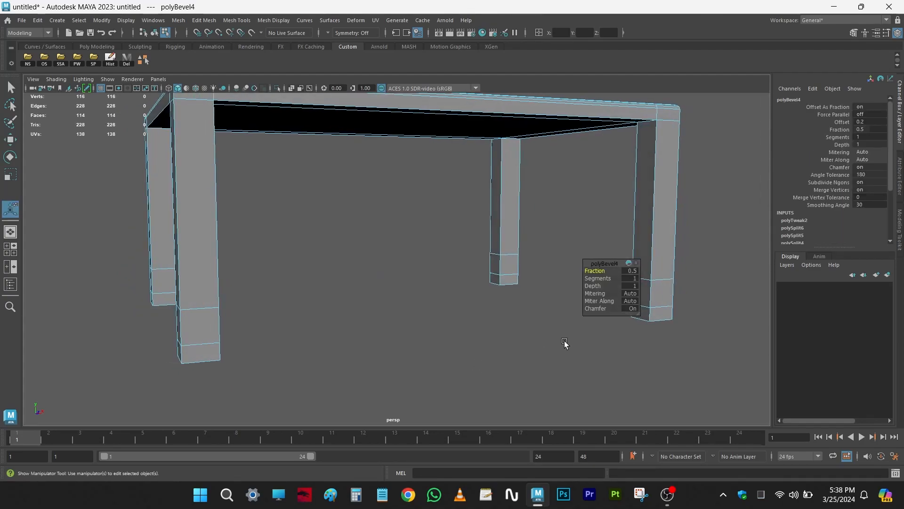
drag(598, 272, 585, 272)
alt+drag(499, 325, 348, 325)
key(q)
Bridge the facing band faces of two neighbouring legs into a stretcher bar, using the reset default bridge options.
click(486, 260)
alt+drag(282, 295, 506, 366)
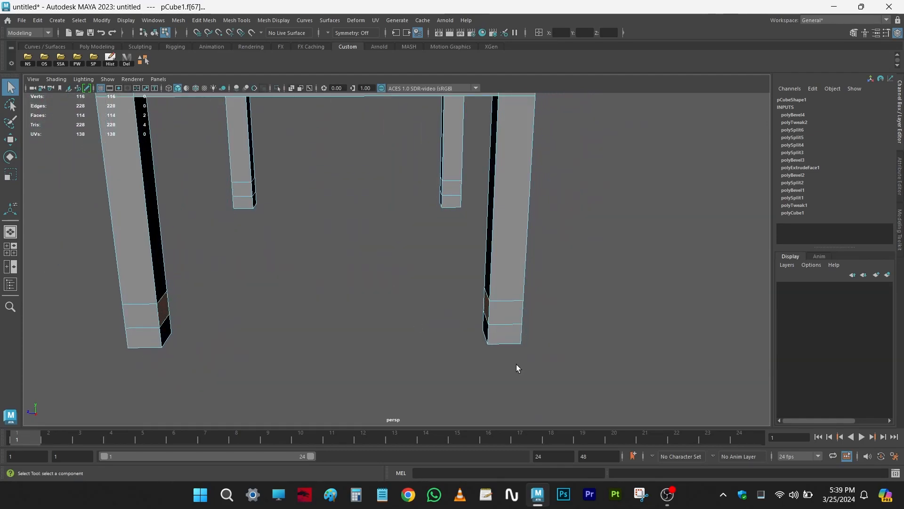
shift+right_click(611, 242)
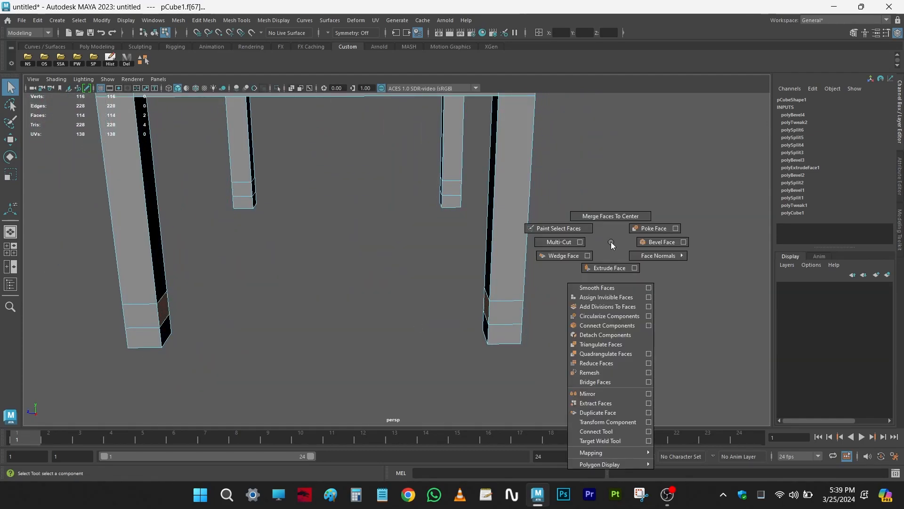
alt+drag(601, 264, 605, 265)
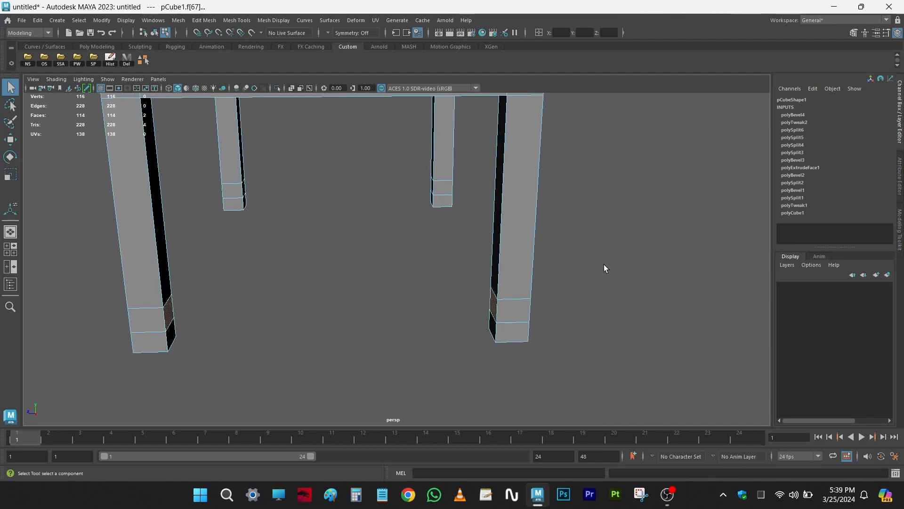
shift+right_click(614, 214)
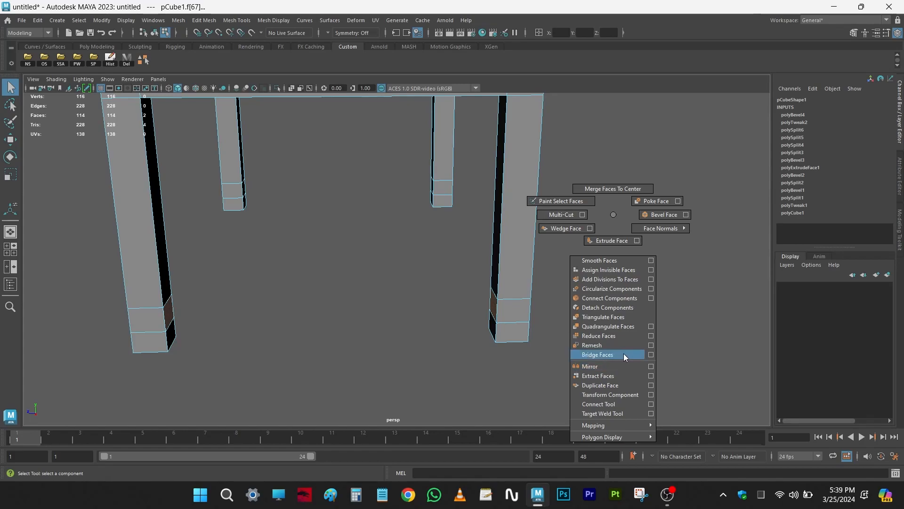
click(652, 355)
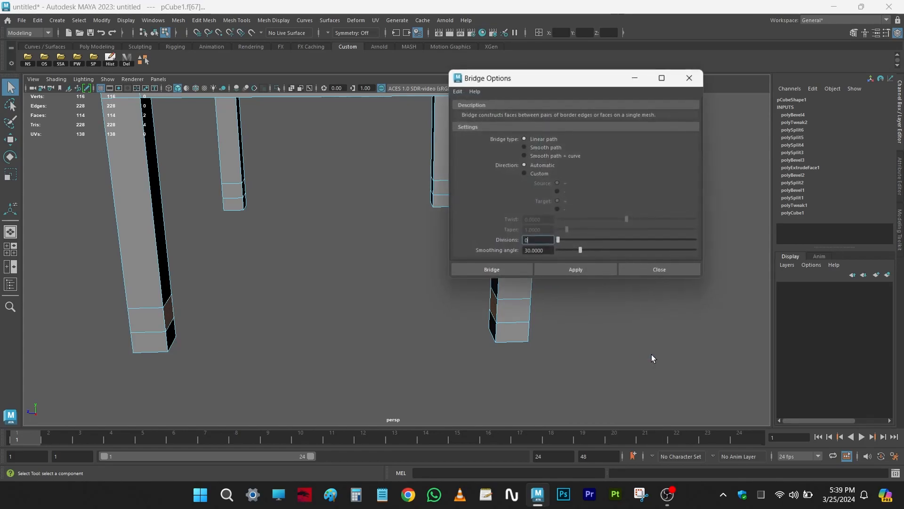
drag(522, 81, 580, 83)
click(512, 92)
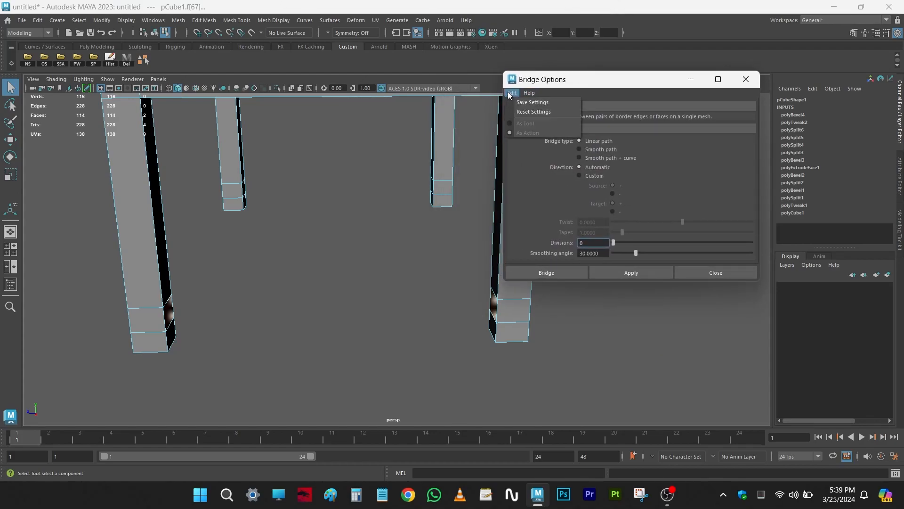
click(531, 116)
click(640, 272)
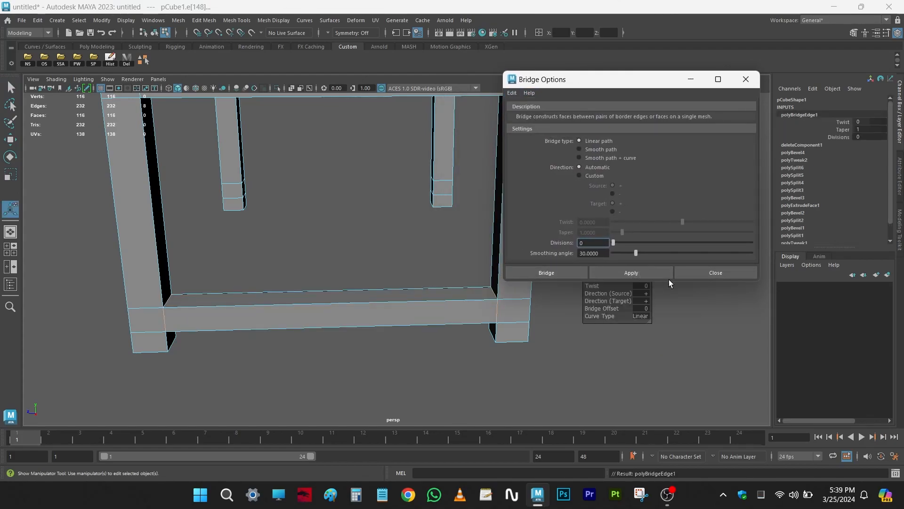
click(714, 272)
Repeat the bridge between the facing band faces of the next pair of legs to form a second stretcher bar.
alt+drag(593, 306, 408, 287)
click(222, 270)
alt+drag(346, 315, 396, 303)
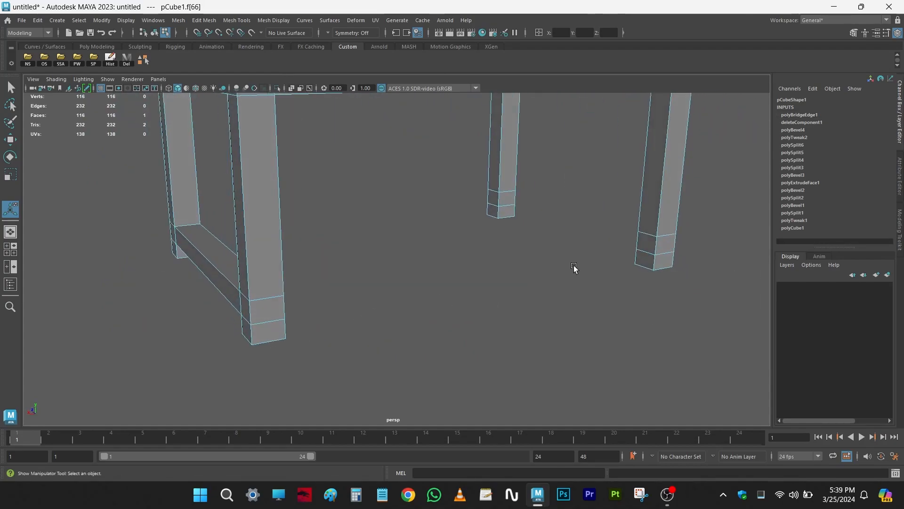
alt+drag(642, 244, 617, 309)
key(g)
Bridge the facing band faces of another leg pair to form a third stretcher bar, and clear the selection.
click(160, 298)
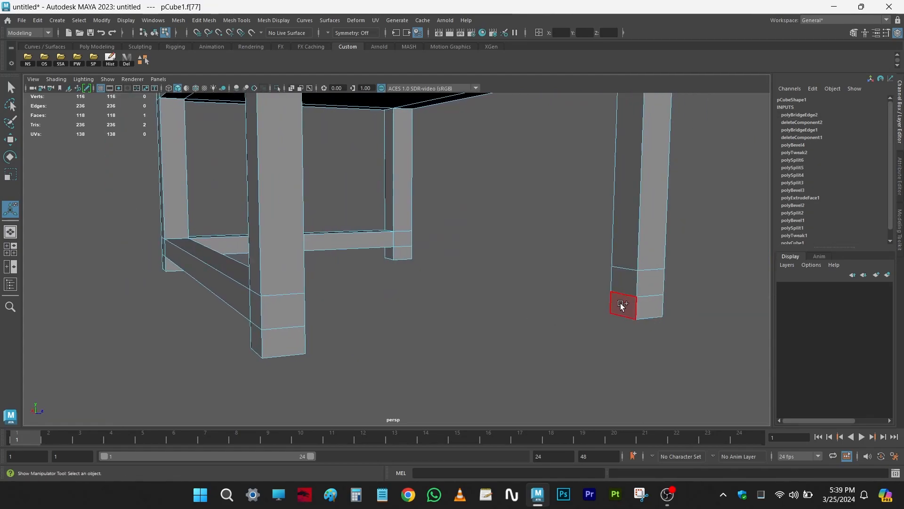
shift+click(624, 288)
key(g)
alt+drag(490, 353, 147, 273)
click(290, 329)
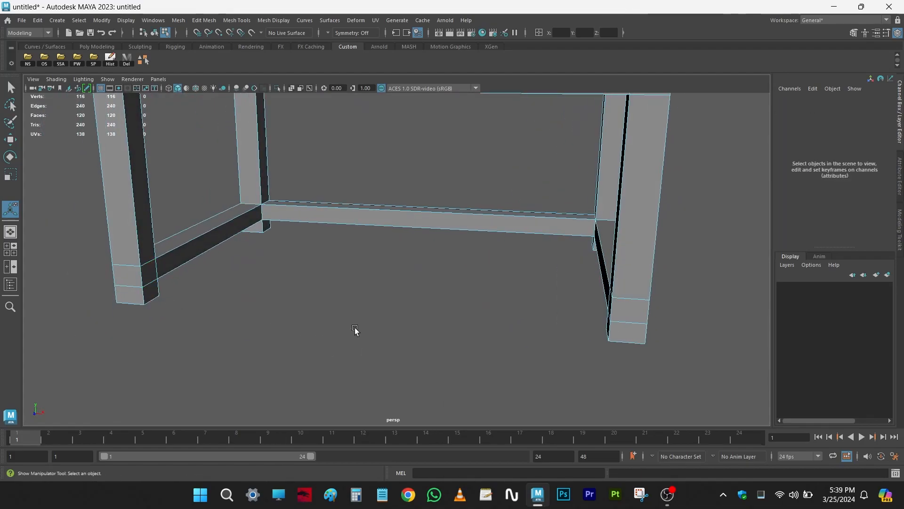
Bridge the facing band faces of the last leg pair into the fourth stretcher bar and return to object mode.
alt+drag(355, 329, 396, 333)
key(ctrl+z)
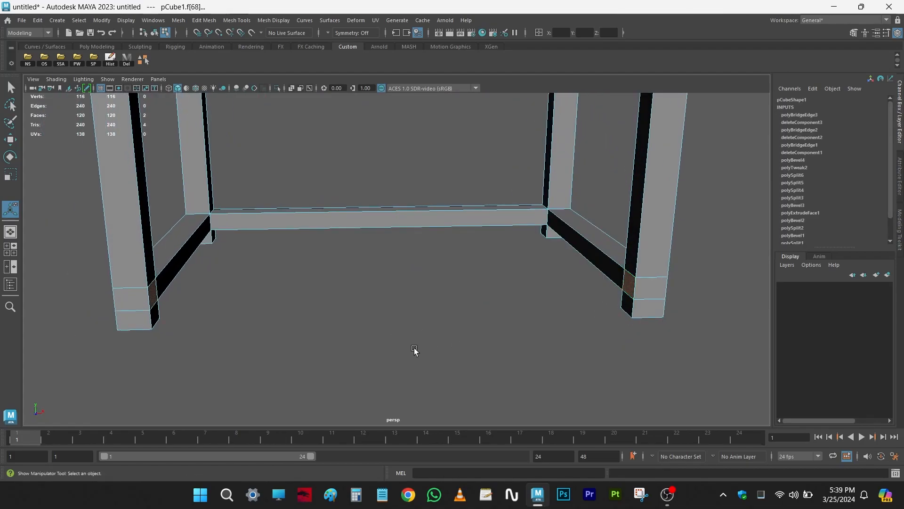
key(g)
right_drag(519, 222, 550, 185)
key(q)
scroll(551, 184, down, 6)
click(303, 315)
Insert an edge loop at mid-height around the inner faces of the four stretcher bars with Multi-Cut.
alt+drag(304, 315, 484, 343)
click(464, 286)
alt+right_drag(465, 287, 397, 323)
alt+middle_drag(349, 321, 381, 299)
alt+drag(381, 299, 335, 230)
alt+right_drag(334, 229, 369, 289)
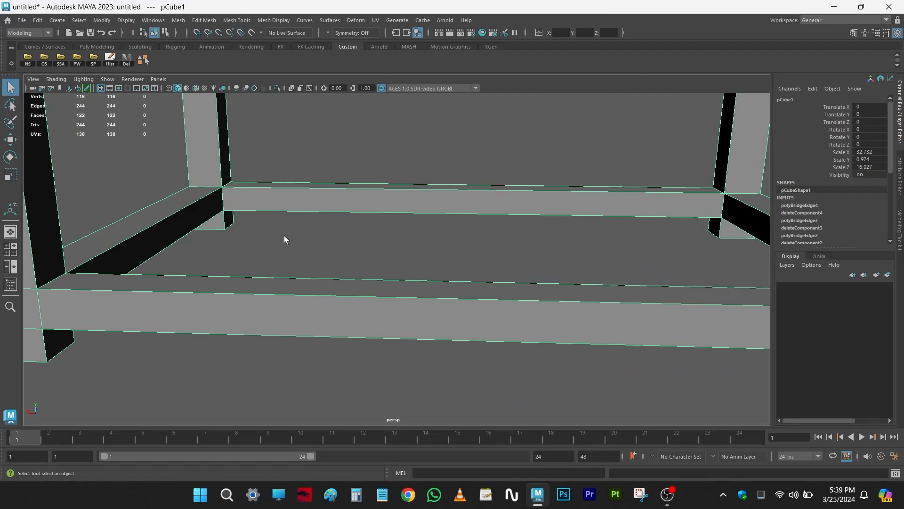
scroll(286, 241, down, 1)
alt+drag(286, 247, 254, 262)
click(350, 162)
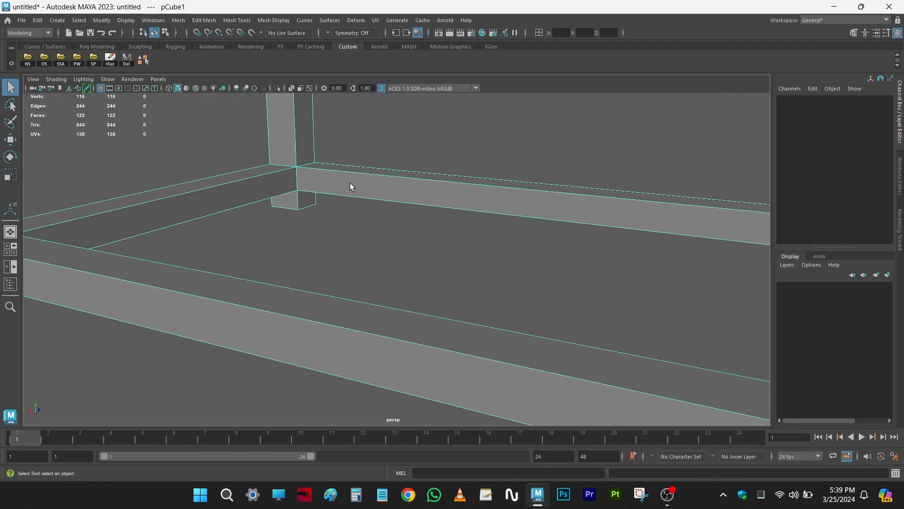
right_drag(464, 197, 481, 145)
shift+right_click(533, 147)
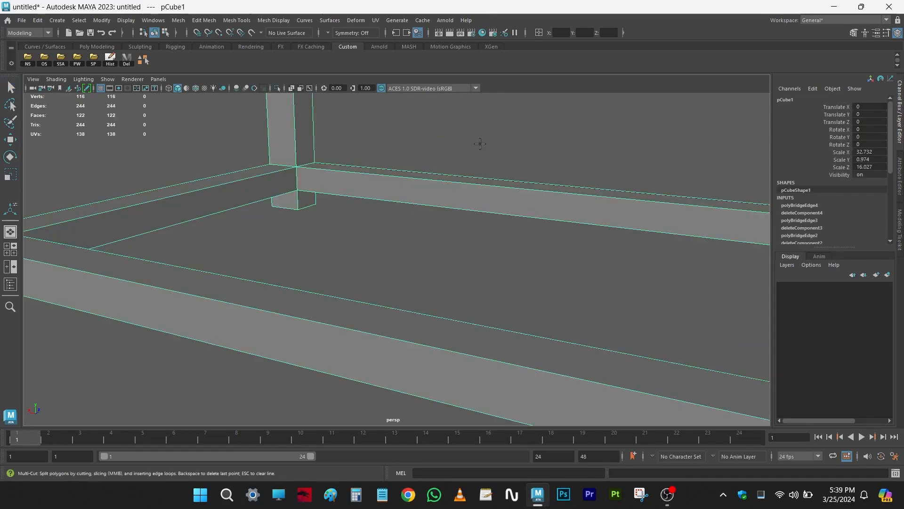
click(297, 168)
alt+right_drag(256, 186, 309, 221)
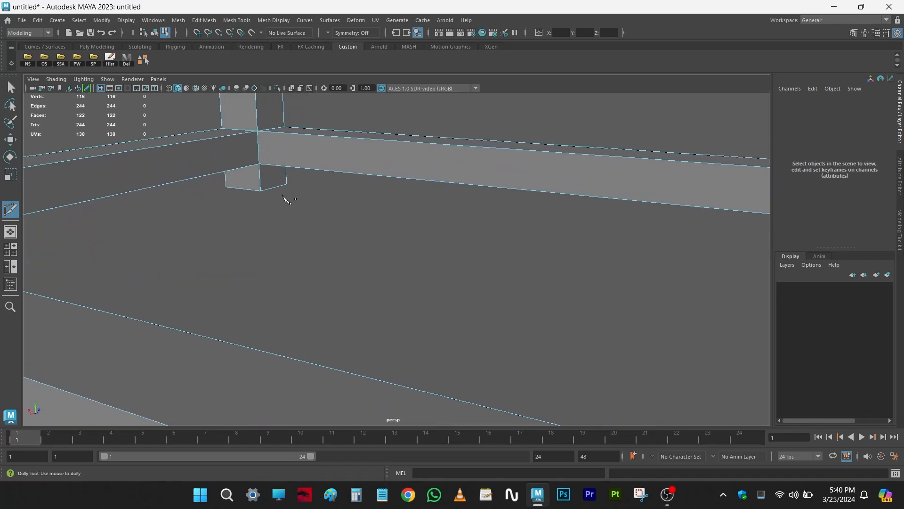
alt+middle_drag(262, 163, 350, 199)
mouse_move(375, 298)
alt+mouse_down()
mouse_move(363, 283)
mouse_move(372, 283)
alt+mouse_up()
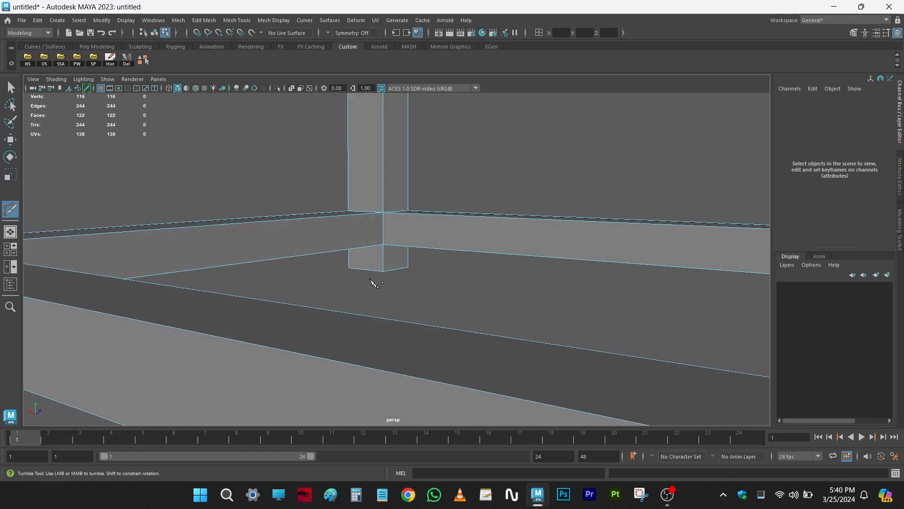
ctrl+click(383, 227)
Bevel the new inner stretcher loop with a reduced fraction to form a narrow strip around the inside.
key(w)
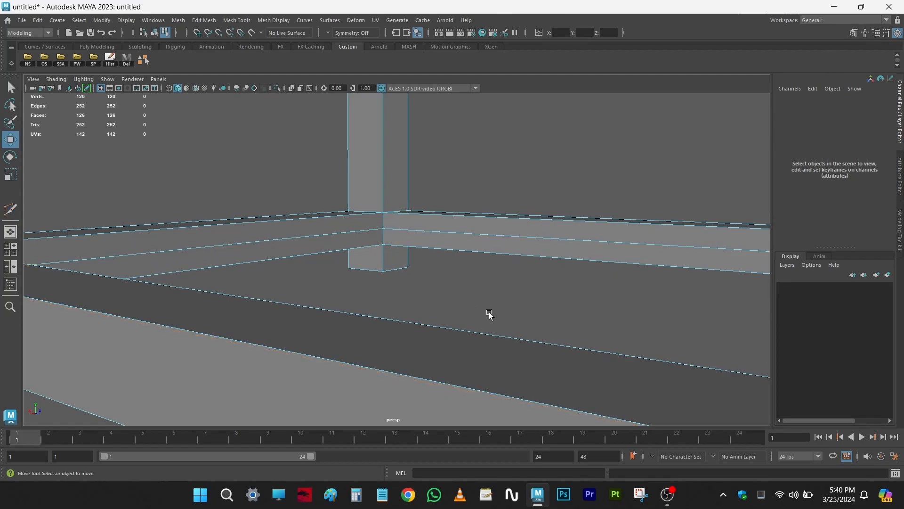
double_click(470, 242)
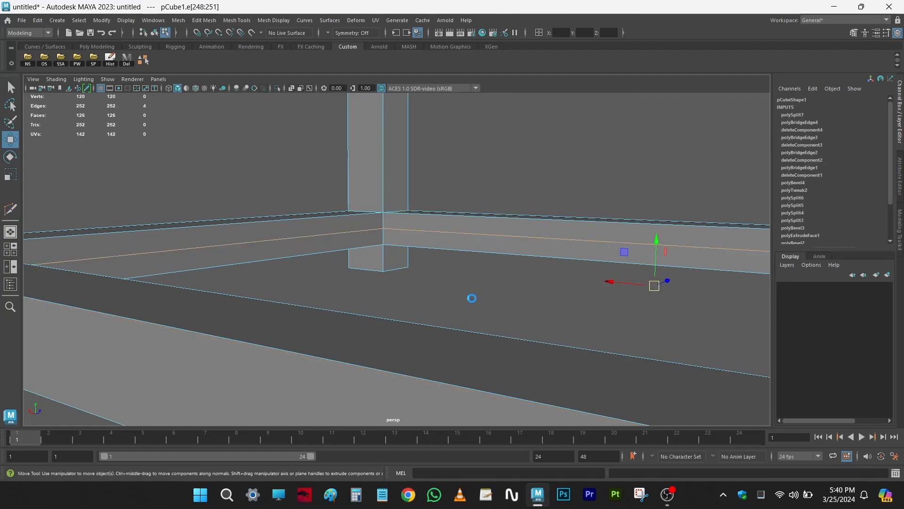
key(ctrl+b)
drag(595, 271, 593, 270)
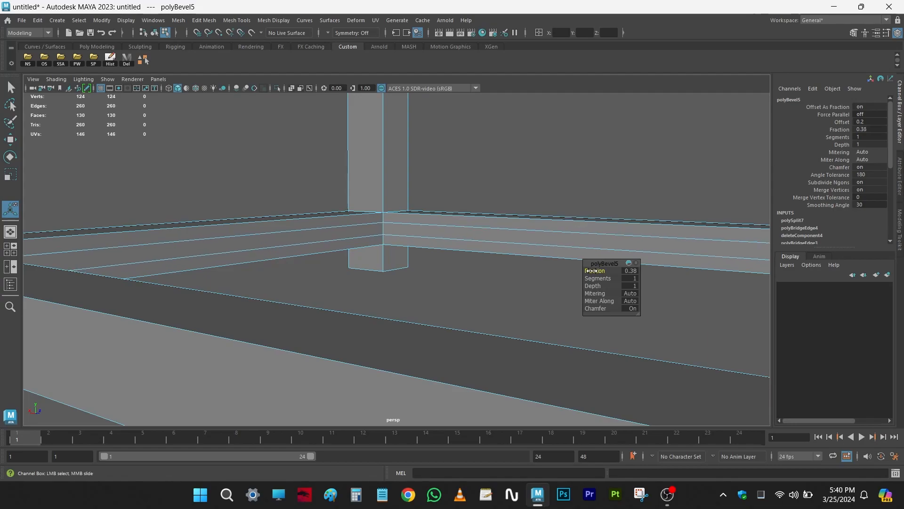
key(q)
Extrude the strip faces around the stretchers' inner sides with a Local Translate Z of -1.6, and return to object mode.
click(496, 237)
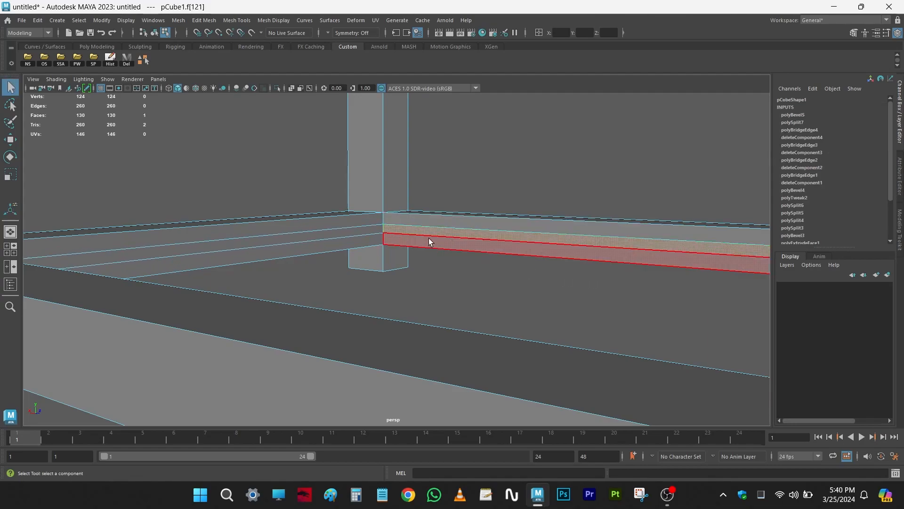
shift+double_click(359, 229)
alt+drag(358, 229, 373, 297)
key(ctrl+e)
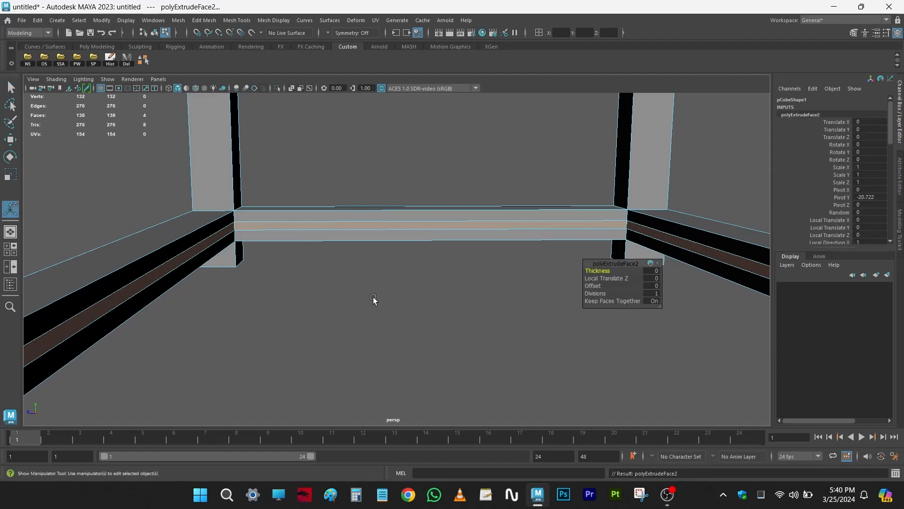
alt+drag(427, 326, 430, 323)
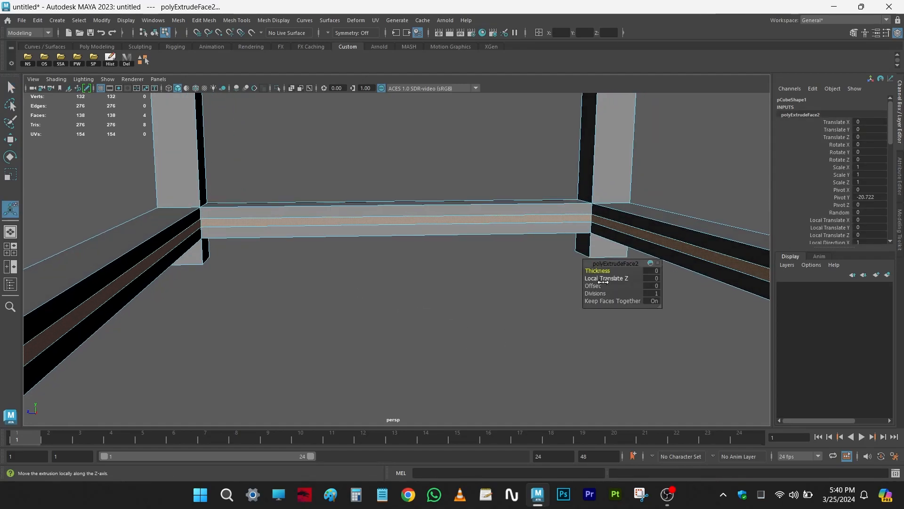
alt+drag(454, 332, 340, 302)
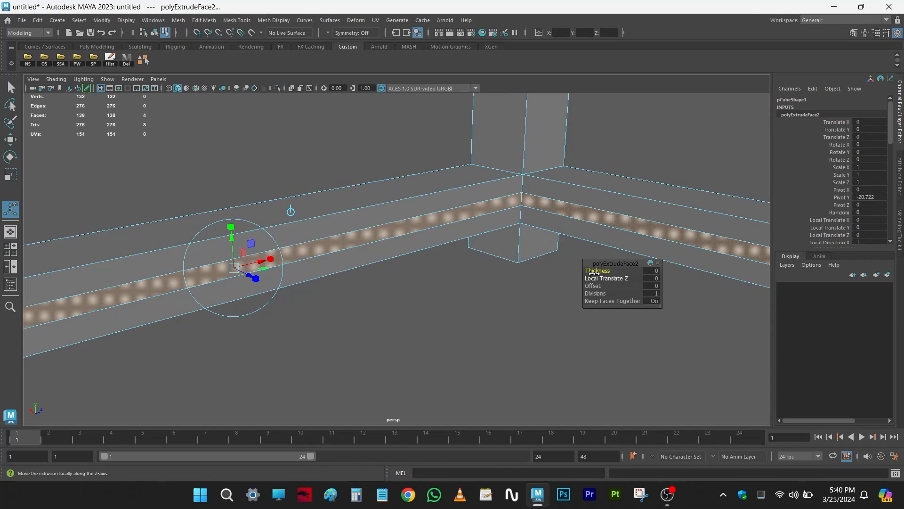
mouse_move(602, 278)
mouse_down()
mouse_move(622, 279)
mouse_move(594, 281)
mouse_up()
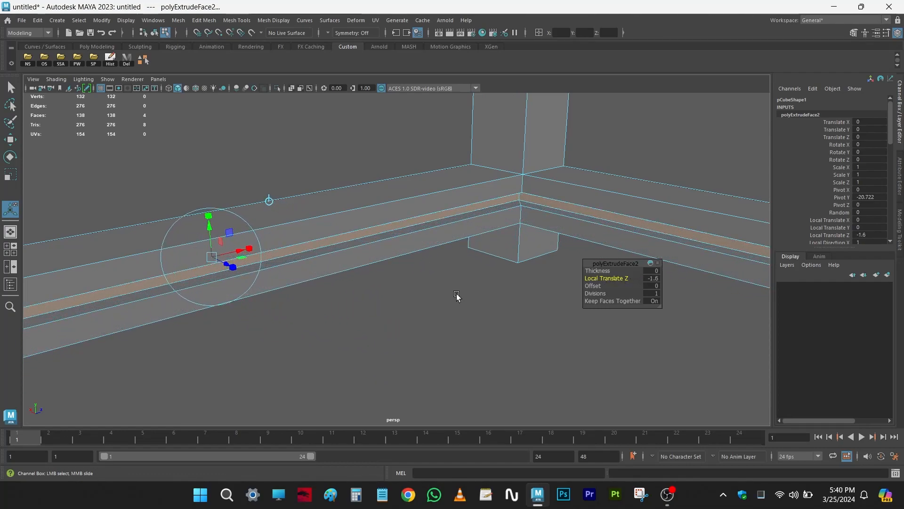
alt+drag(459, 295, 490, 286)
right_drag(392, 246, 483, 162)
key(q)
Examine the groove along the stretchers' inner sides and the overall table from several angles.
alt+right_drag(431, 252, 385, 298)
alt+middle_drag(384, 297, 380, 257)
alt+drag(380, 257, 386, 300)
click(383, 313)
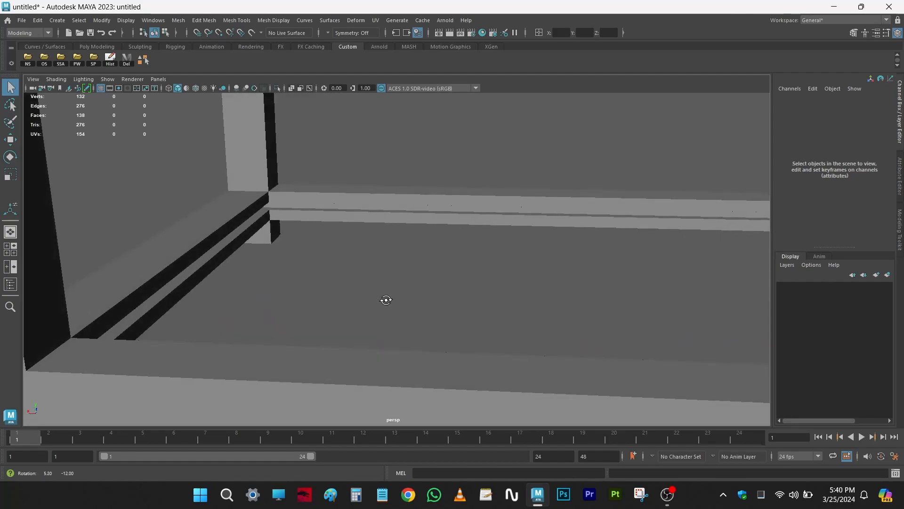
click(232, 250)
alt+drag(386, 238, 442, 196)
alt+drag(501, 266, 370, 268)
scroll(369, 269, down, 5)
alt+middle_drag(410, 259, 383, 329)
alt+drag(383, 330, 369, 332)
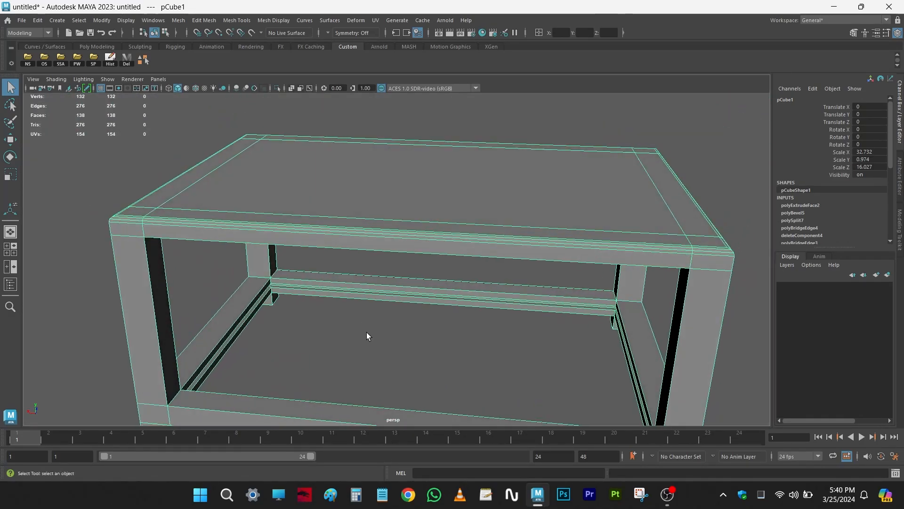
Duplicate the large inner face on the underside of the tabletop with Duplicate Face.
right_drag(411, 168, 409, 211)
alt+drag(403, 339, 413, 235)
click(383, 167)
alt+drag(390, 207, 414, 250)
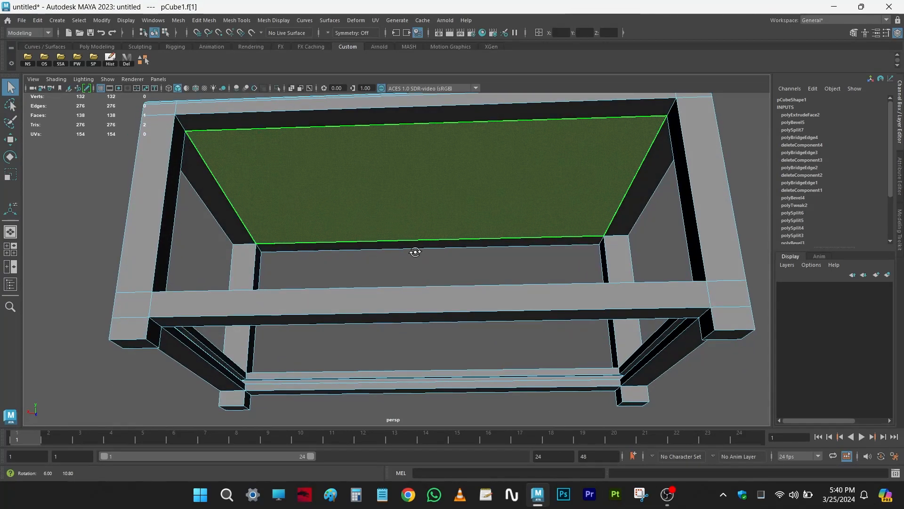
click(408, 256)
click(416, 216)
alt+drag(456, 288, 457, 297)
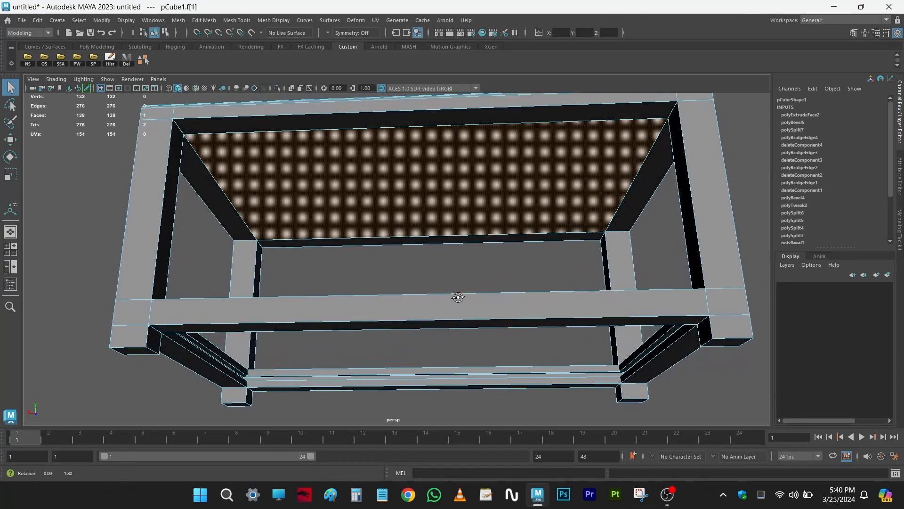
click(482, 278)
alt+middle_drag(481, 279, 457, 318)
click(441, 225)
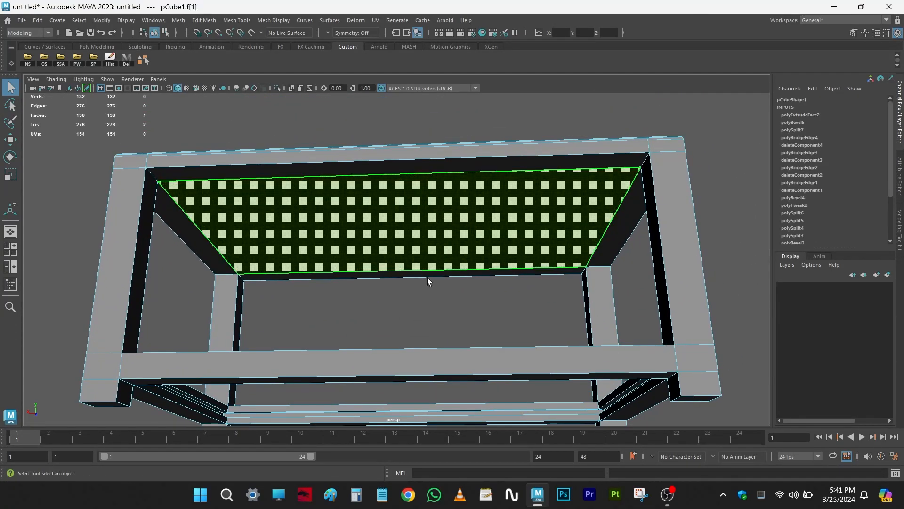
alt+drag(429, 261, 434, 281)
click(726, 176)
click(499, 222)
alt+drag(499, 240, 488, 276)
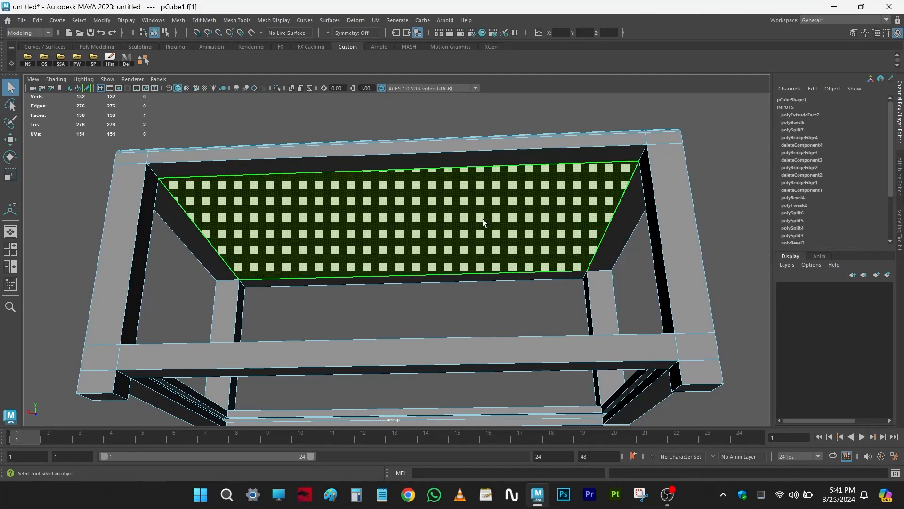
shift+right_click(736, 147)
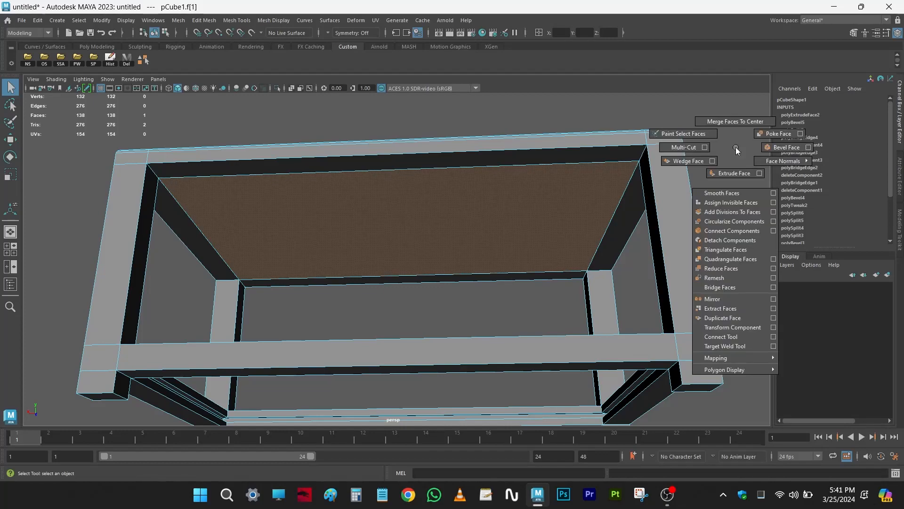
click(730, 318)
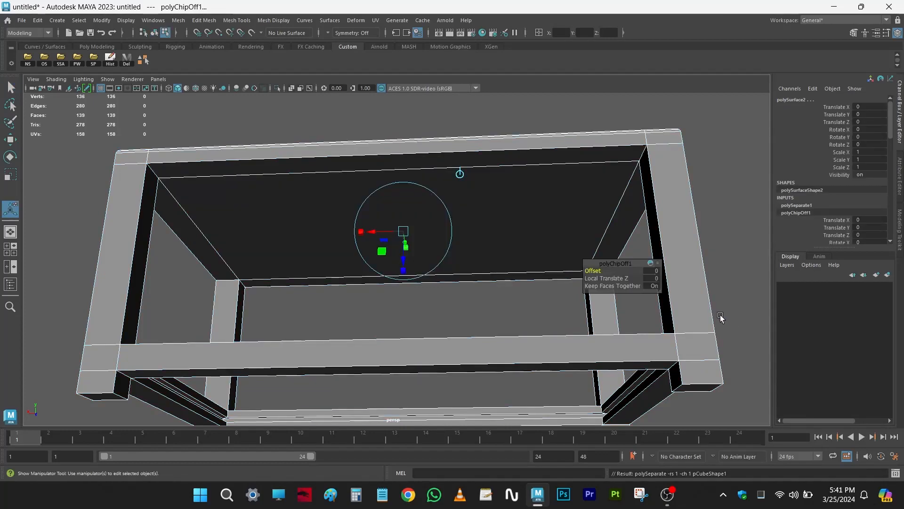
Lower the duplicated face to about mid-height between the tabletop and stretchers, and select the table body in object mode.
alt+drag(445, 273, 404, 353)
alt+drag(404, 354, 475, 331)
key(q)
key(F8)
click(487, 215)
alt+middle_drag(475, 331, 498, 295)
alt+drag(499, 295, 422, 314)
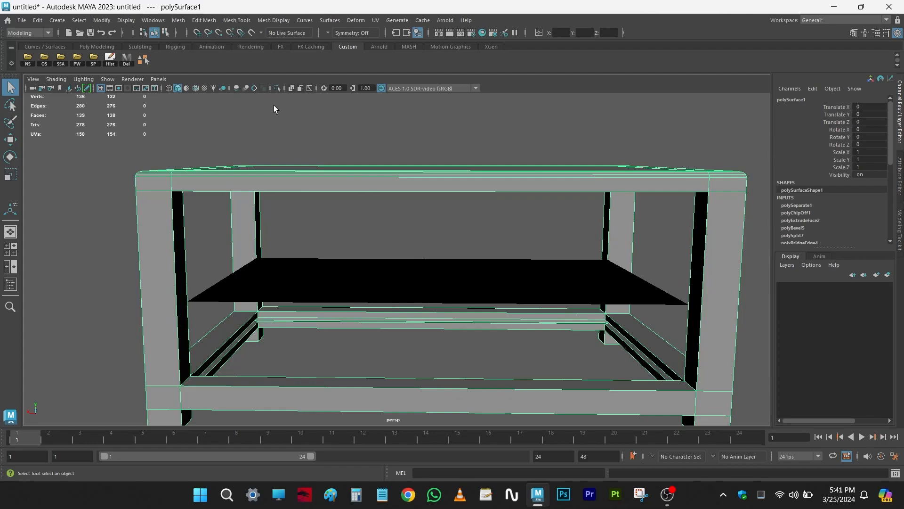
Open the Outliner, expand the pCube1 group and select polySurface1 and polySurface2 in turn.
click(153, 20)
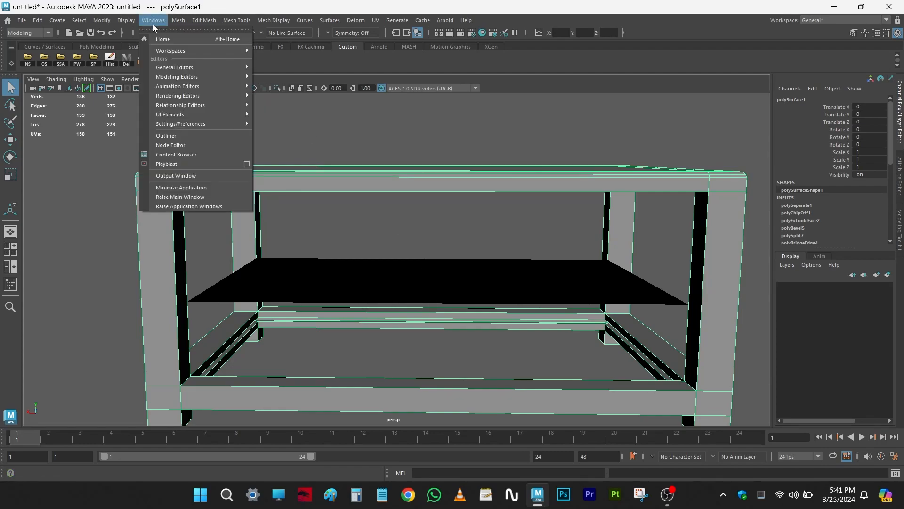
click(165, 136)
drag(101, 113, 52, 112)
click(60, 182)
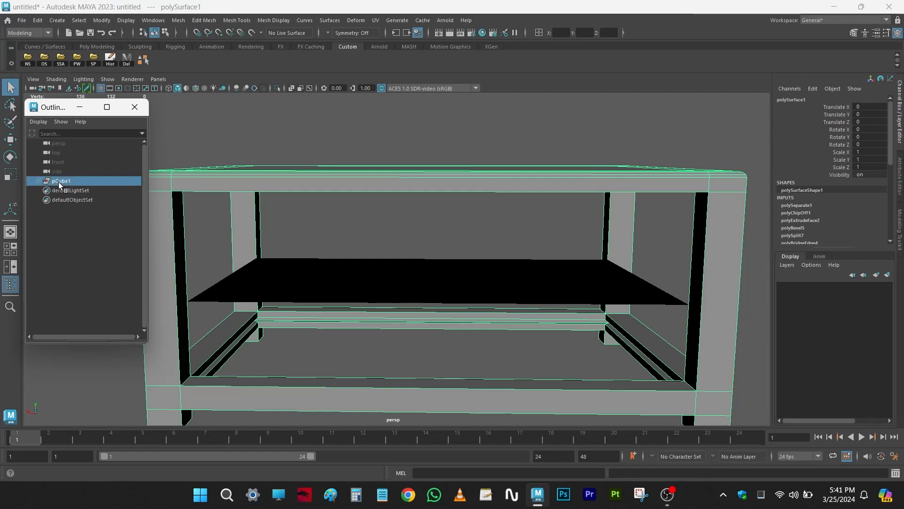
click(41, 181)
click(67, 191)
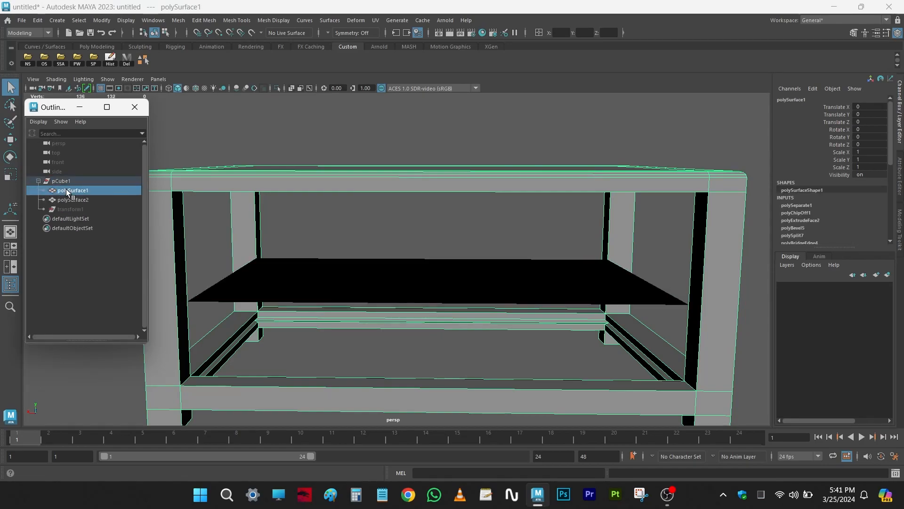
click(72, 200)
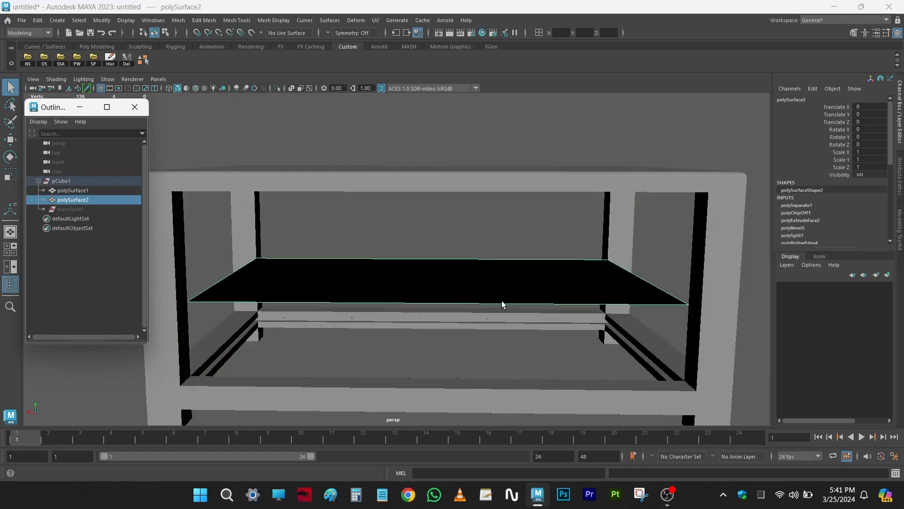
Select the table body, the shelf surface and their parent group in turn to identify them in the hierarchy.
alt+drag(400, 266, 375, 288)
click(419, 165)
click(383, 265)
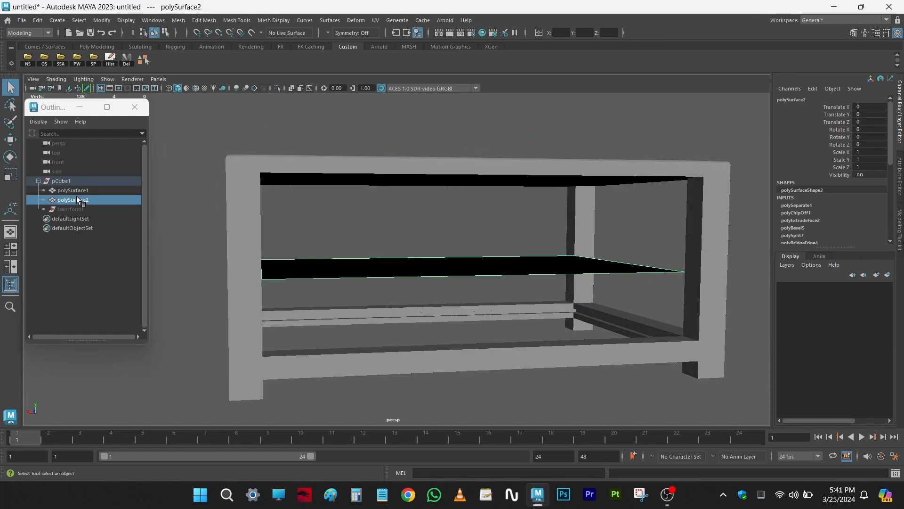
click(67, 182)
click(66, 197)
click(218, 169)
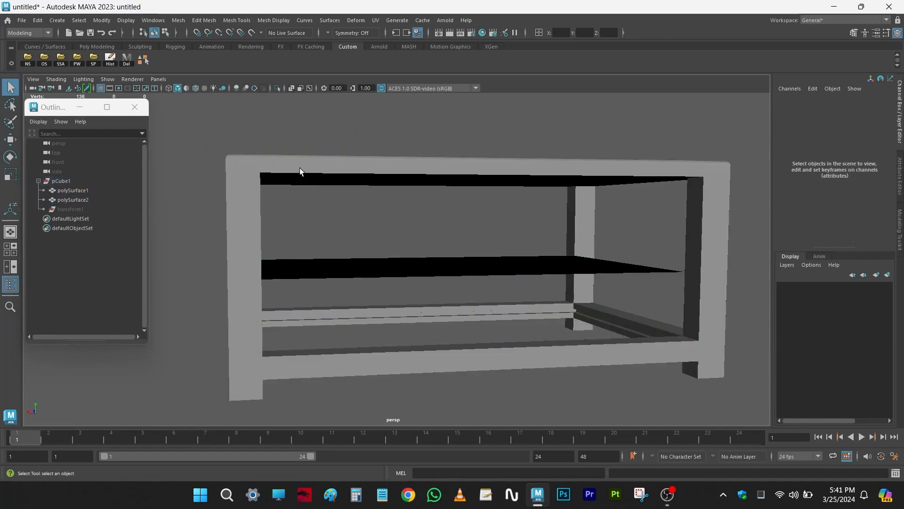
click(263, 169)
click(202, 242)
Delete the construction history of the table body and clear the selection.
click(271, 160)
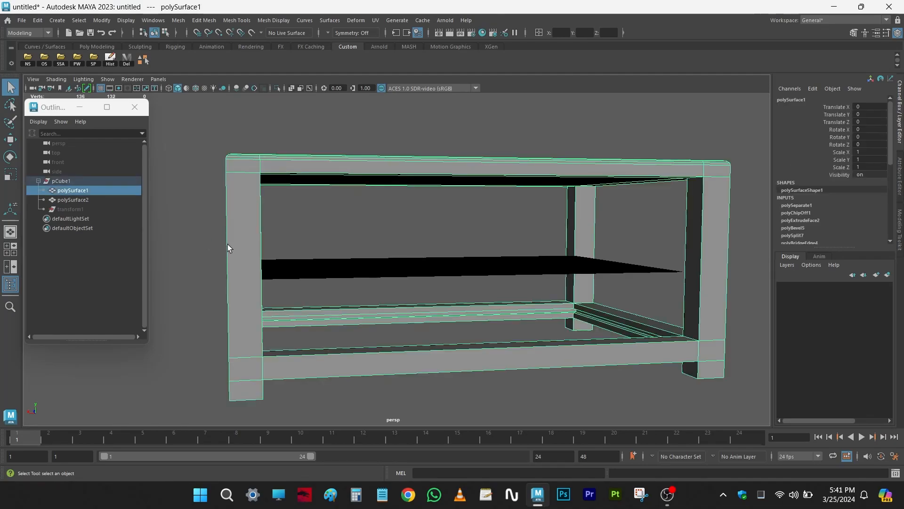
click(37, 19)
mouse_move(69, 132)
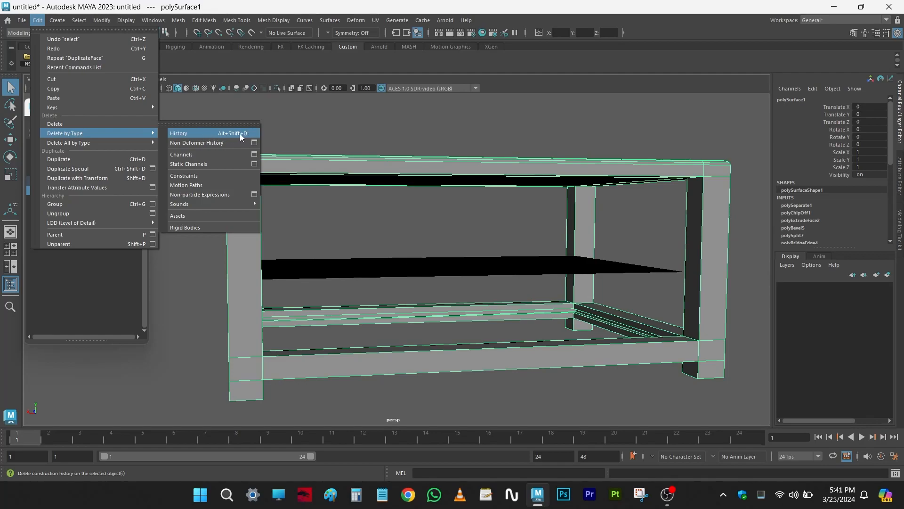
click(212, 133)
click(208, 166)
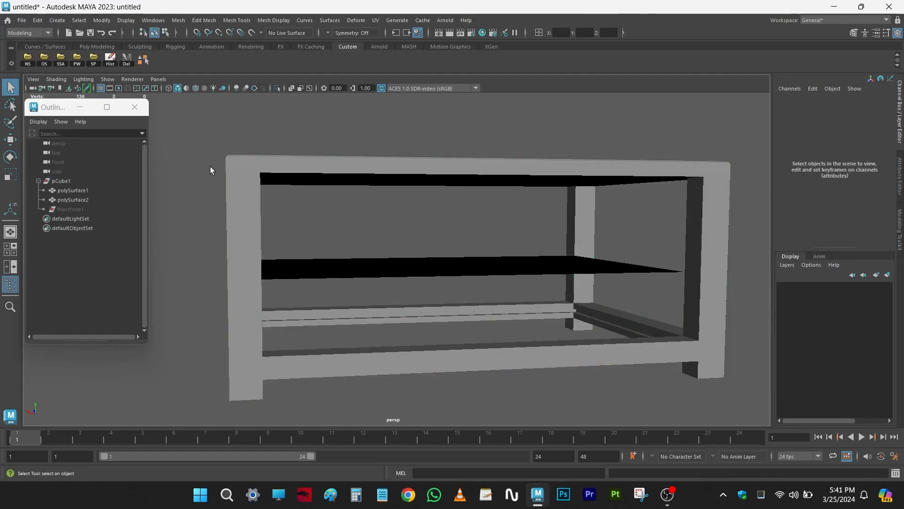
Select the black shelf surface between the tabletop and stretchers and unparent it from the pCube1 group.
click(273, 158)
alt+drag(368, 248, 360, 248)
click(363, 262)
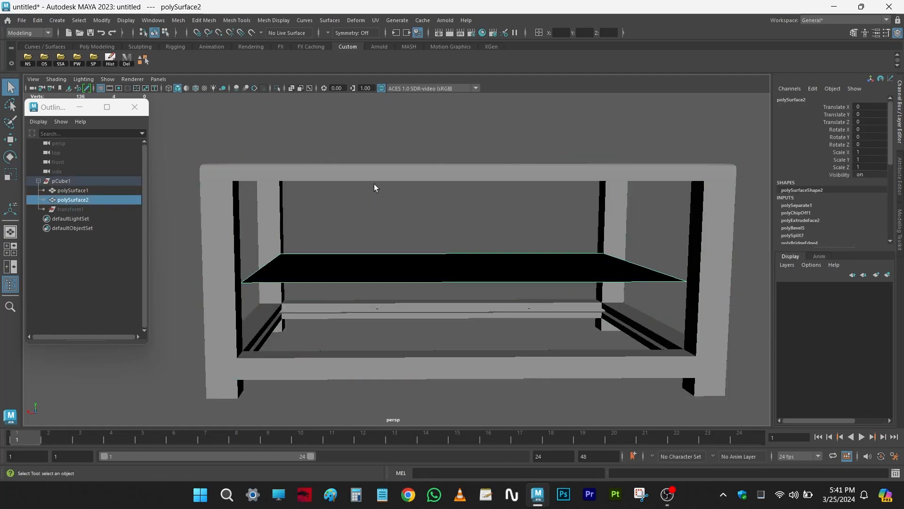
click(373, 184)
click(363, 264)
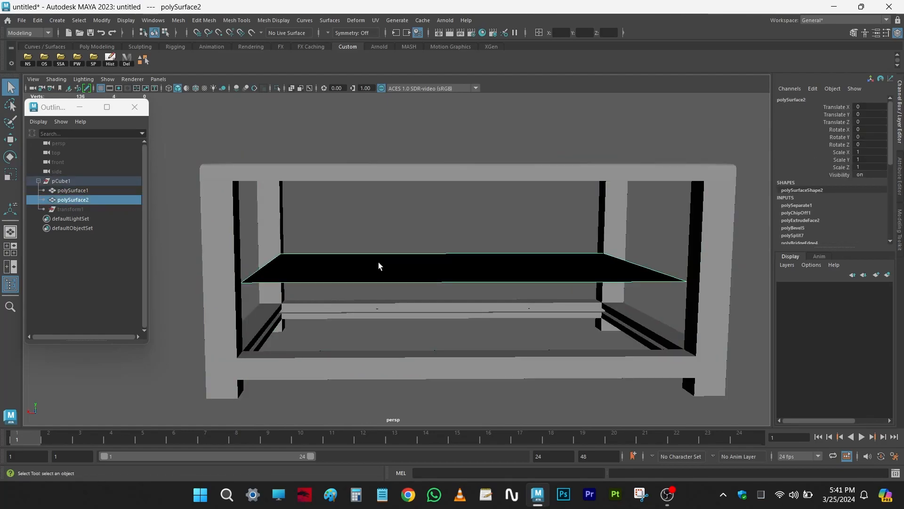
click(37, 20)
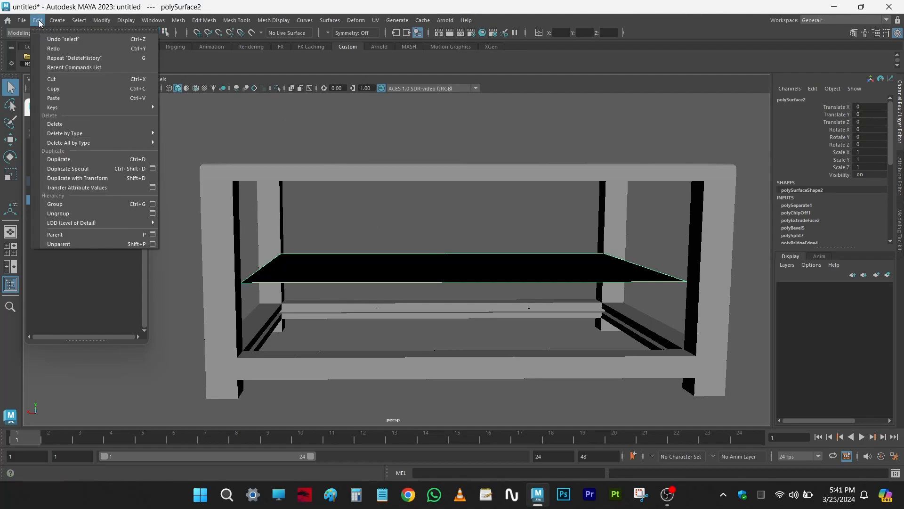
click(72, 236)
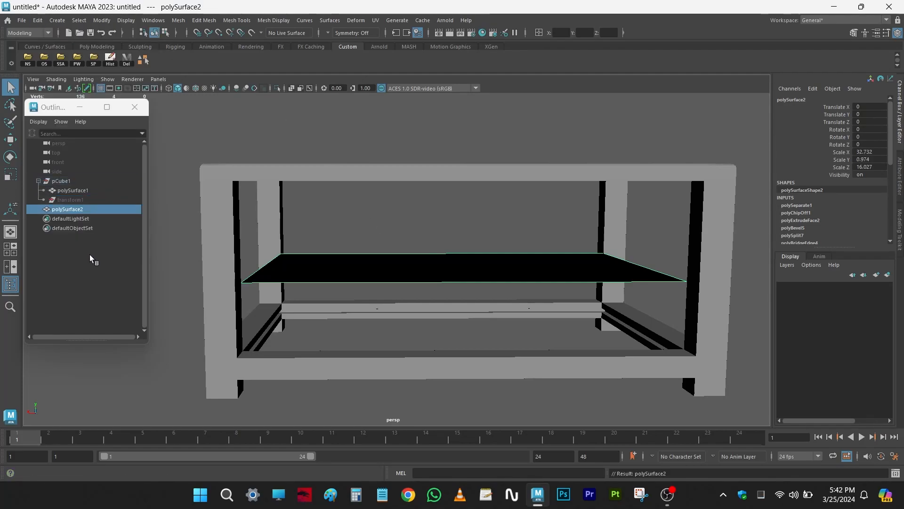
Select the table body and the shelf surface together and look up the delete-by-type history command.
click(229, 130)
drag(247, 145, 382, 364)
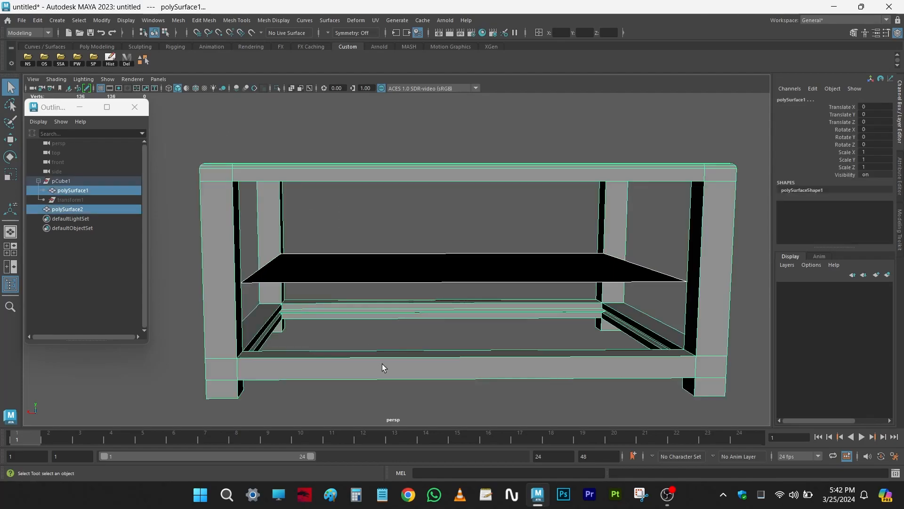
click(38, 20)
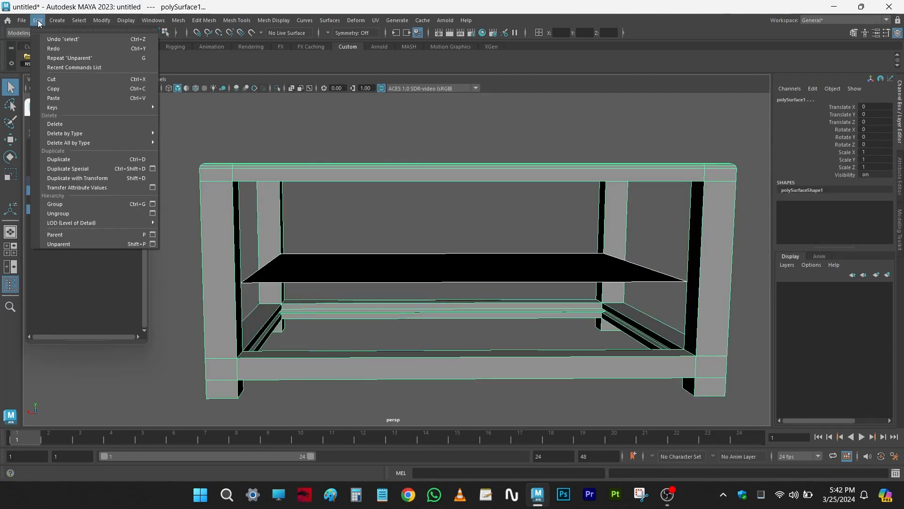
mouse_move(65, 137)
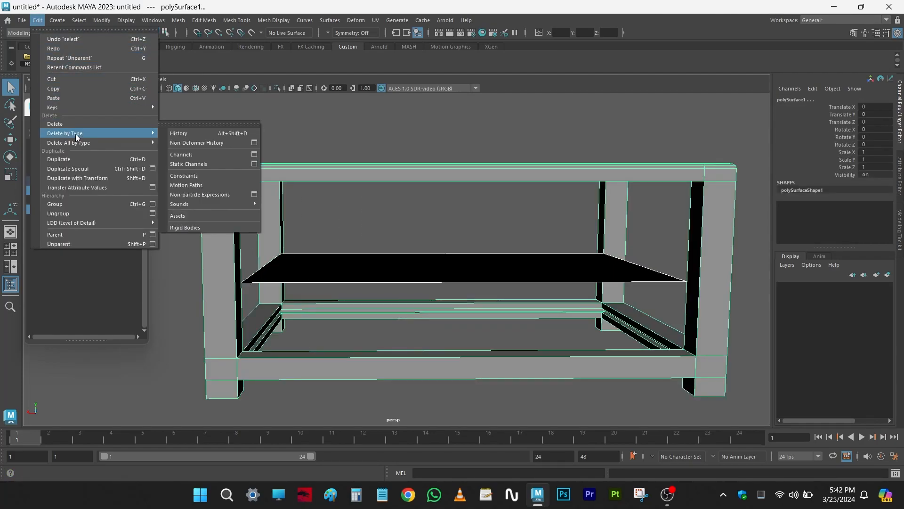
click(147, 1)
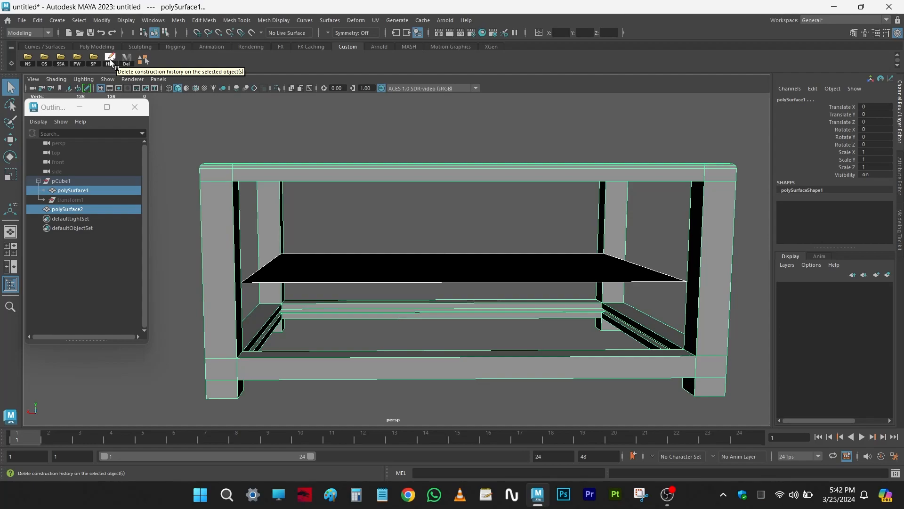
Add a delete-history shortcut to the Custom shelf and remove that duplicate shortcut again.
click(37, 20)
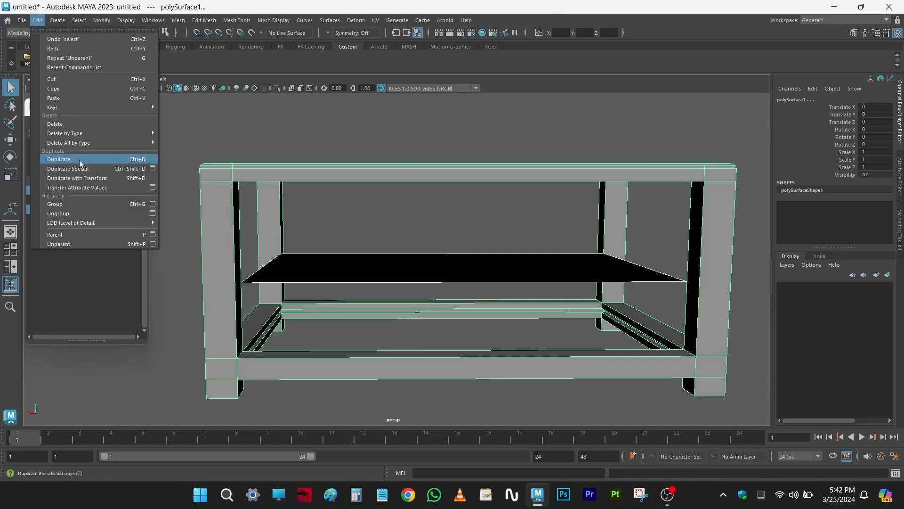
mouse_move(89, 133)
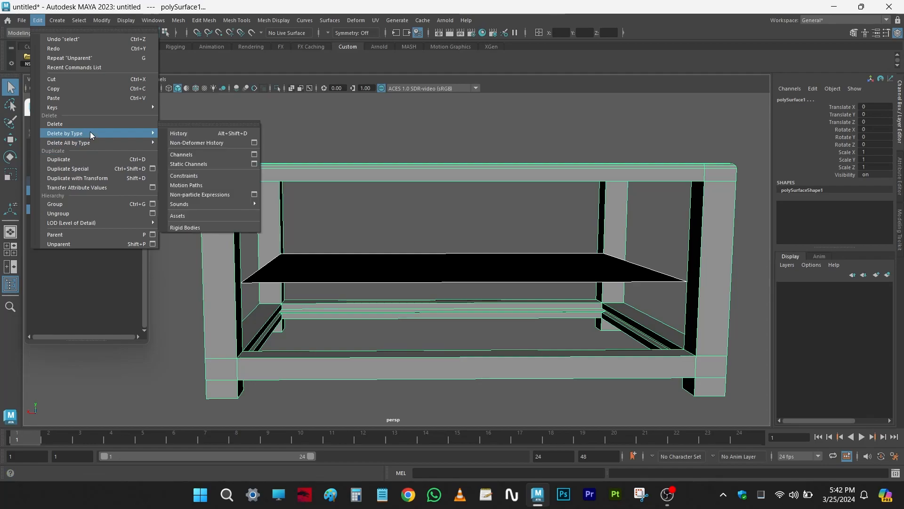
ctrl+shift+click(204, 134)
key(Escape)
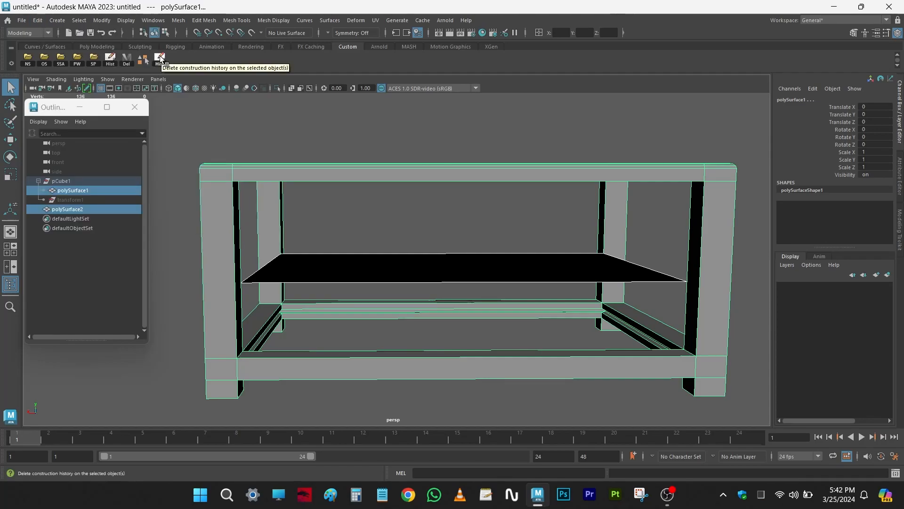
right_click(160, 59)
click(191, 92)
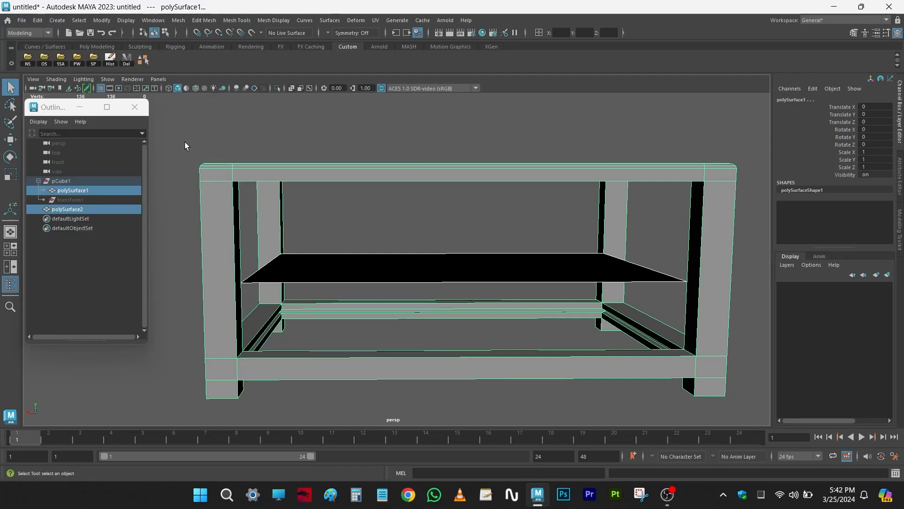
Delete the construction history of both selected parts, check the pCube1 group in the Outliner and clear the selection.
click(112, 64)
click(83, 207)
click(61, 180)
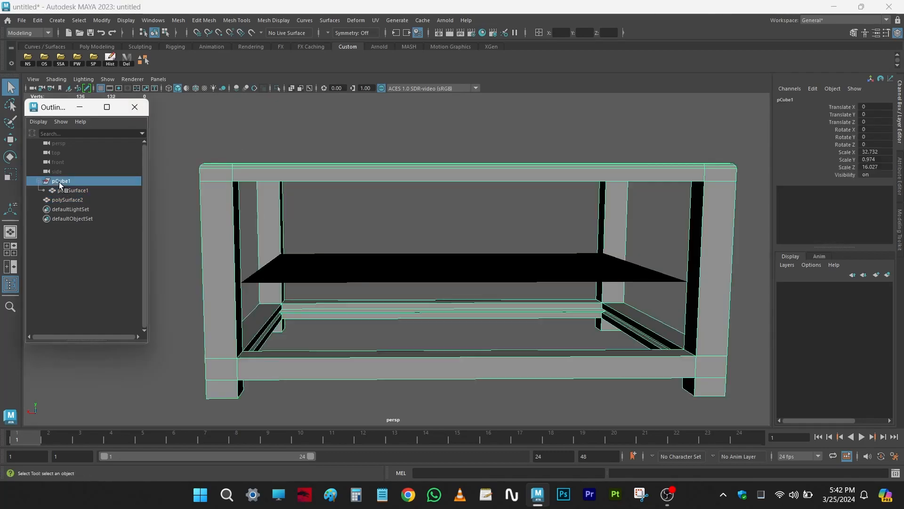
click(236, 139)
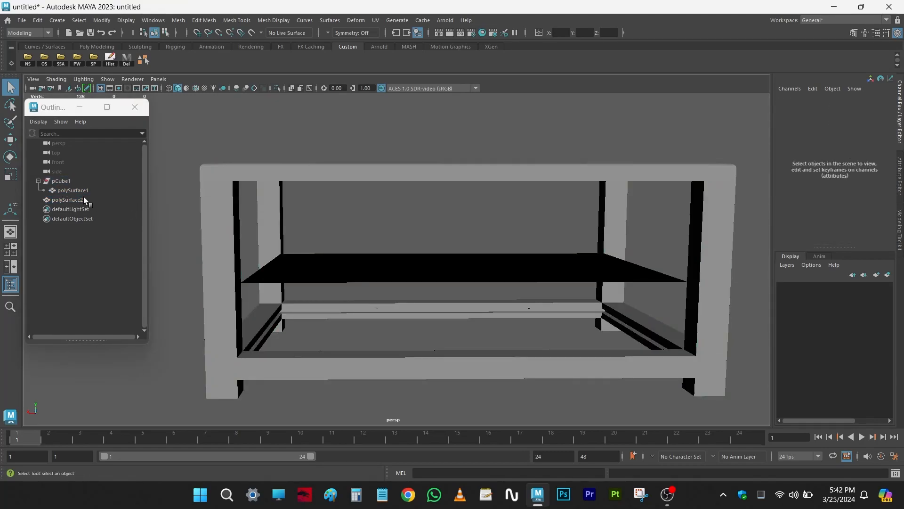
Rename the shelf surface polySurface2 as glass in the Outliner.
click(87, 200)
mouse_move(246, 267)
alt+mouse_down()
mouse_move(376, 259)
mouse_move(247, 252)
alt+mouse_up()
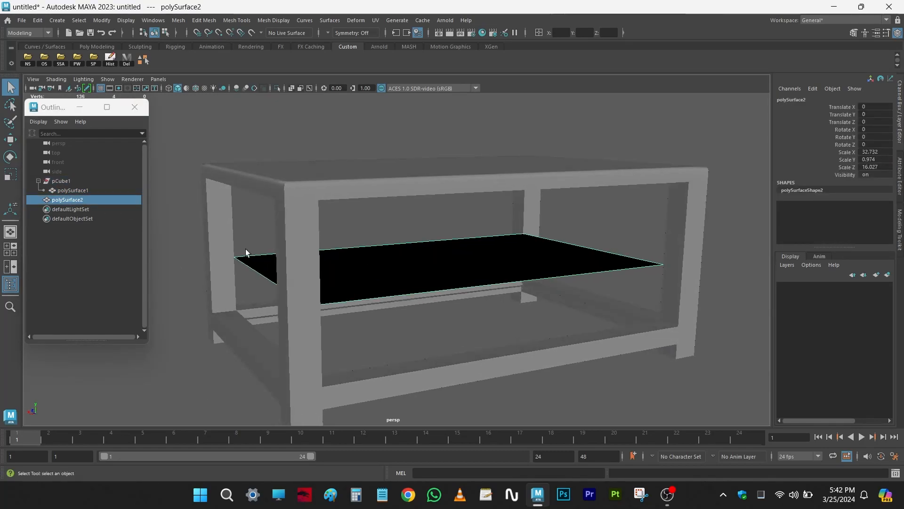
double_click(72, 199)
text(glass)
key(Return)
Rename the pCube1 group as table.
double_click(67, 181)
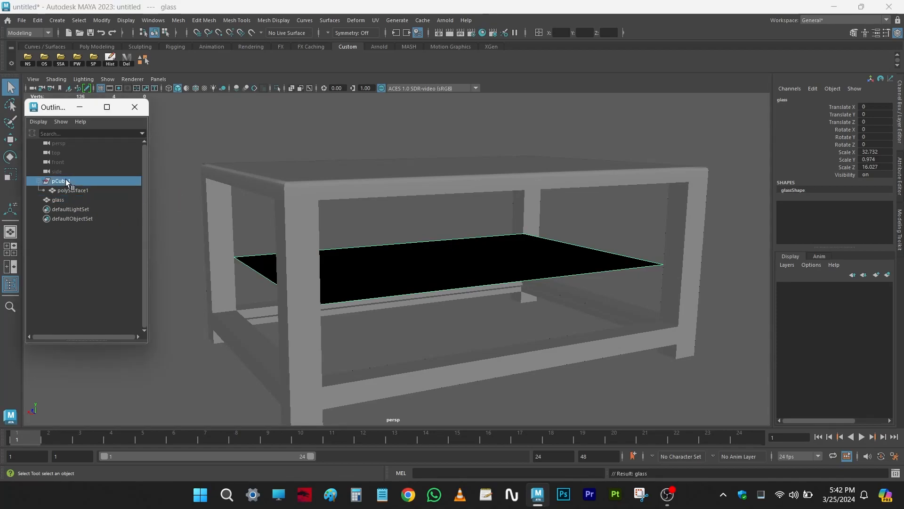
text(table)
key(Return)
Compare the transform and shape attributes of the table group with those of its child mesh polySurface1.
click(60, 181)
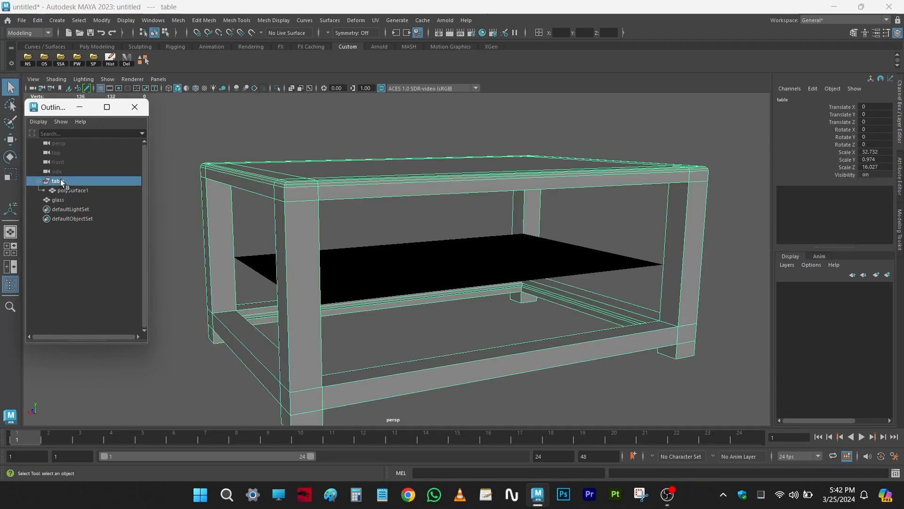
click(71, 191)
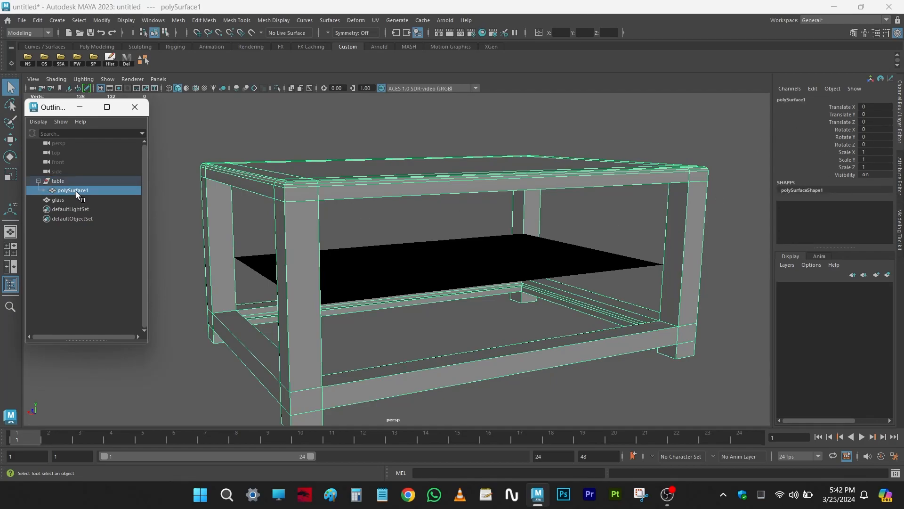
double_click(821, 189)
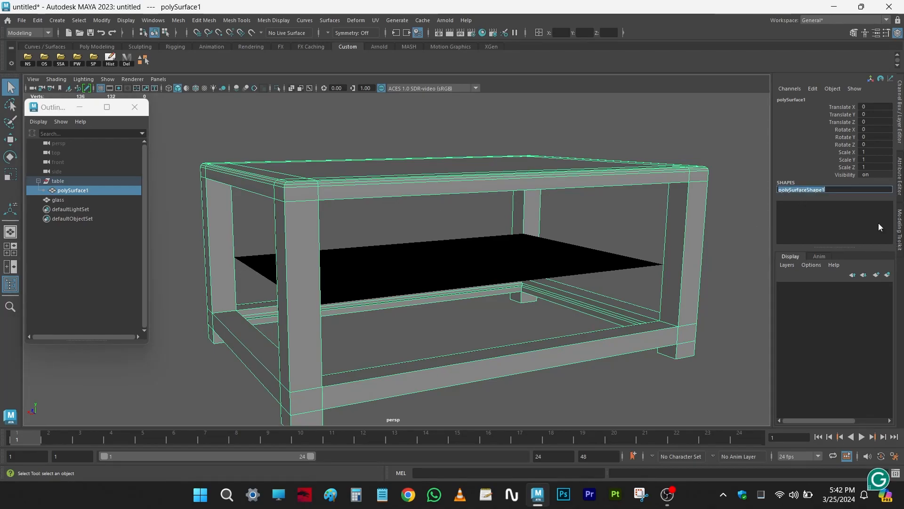
click(349, 160)
click(60, 183)
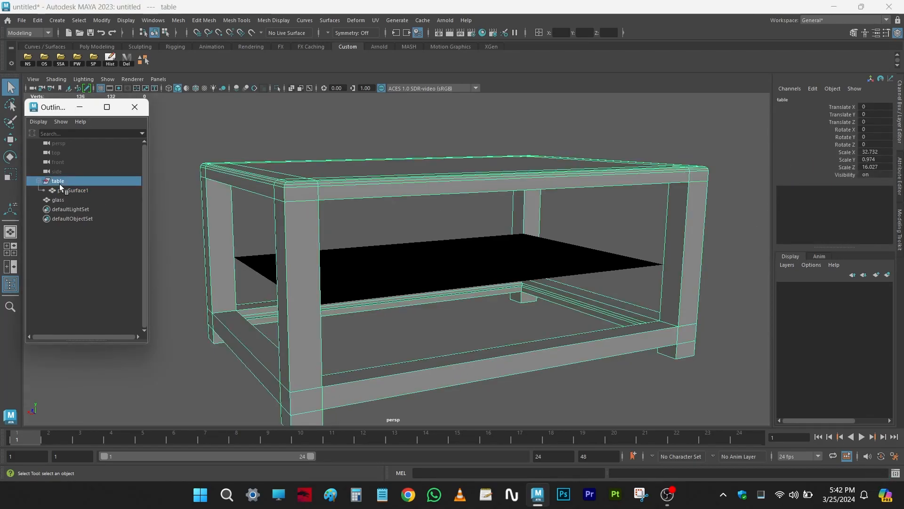
click(212, 327)
click(284, 190)
alt+drag(650, 186, 590, 188)
alt+drag(715, 199, 586, 127)
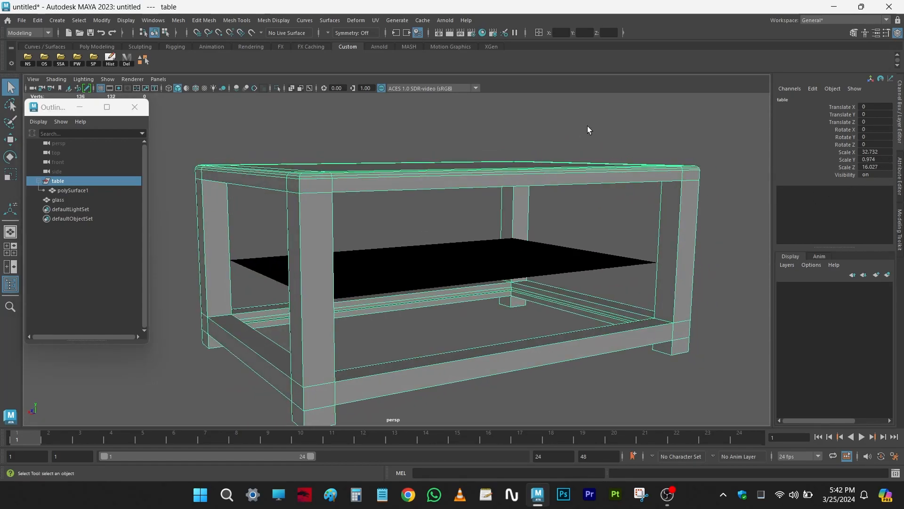
click(523, 181)
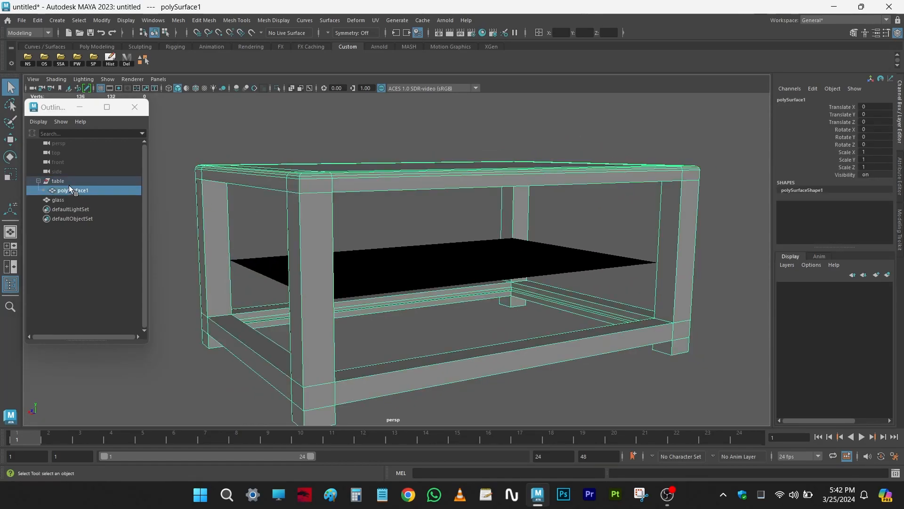
click(109, 182)
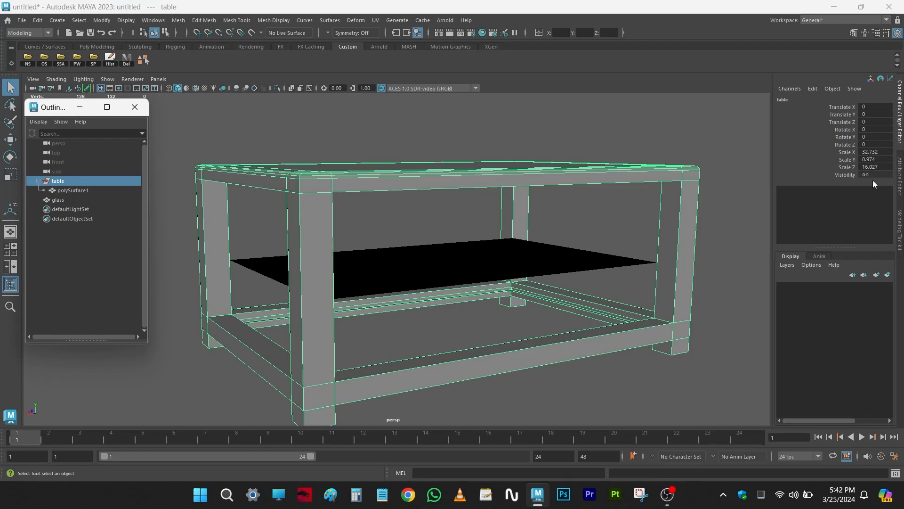
Select the table group and freeze its transformations.
click(306, 128)
click(53, 180)
click(101, 20)
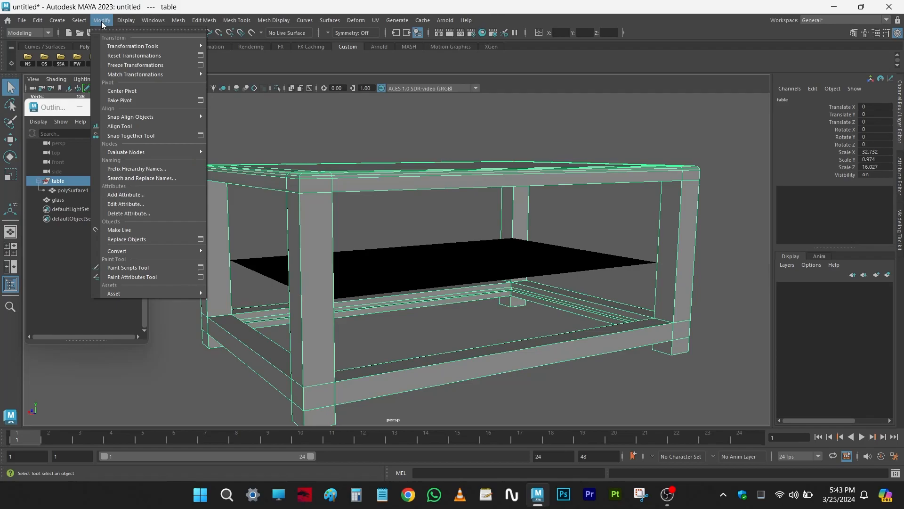
click(116, 64)
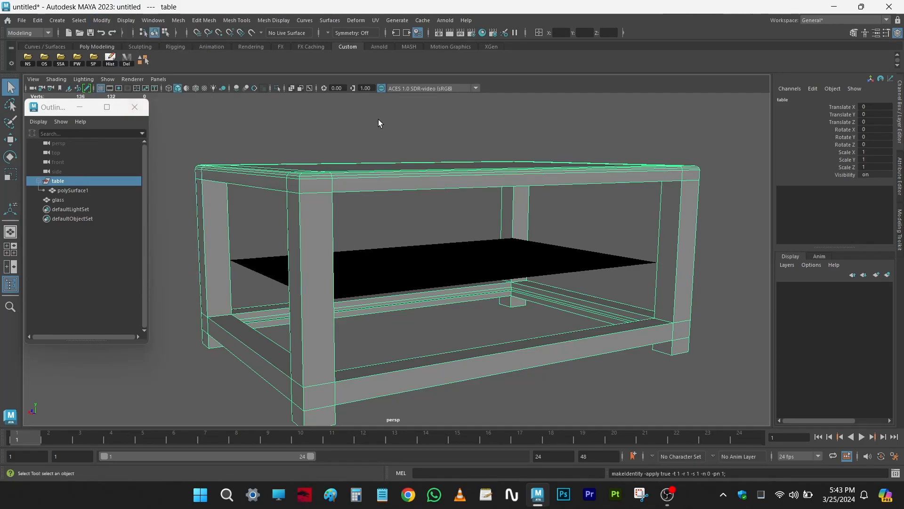
Try moving the table body freely away from the glass surface, and undo the move.
click(390, 202)
key(w)
drag(441, 173, 316, 181)
key(ctrl+z)
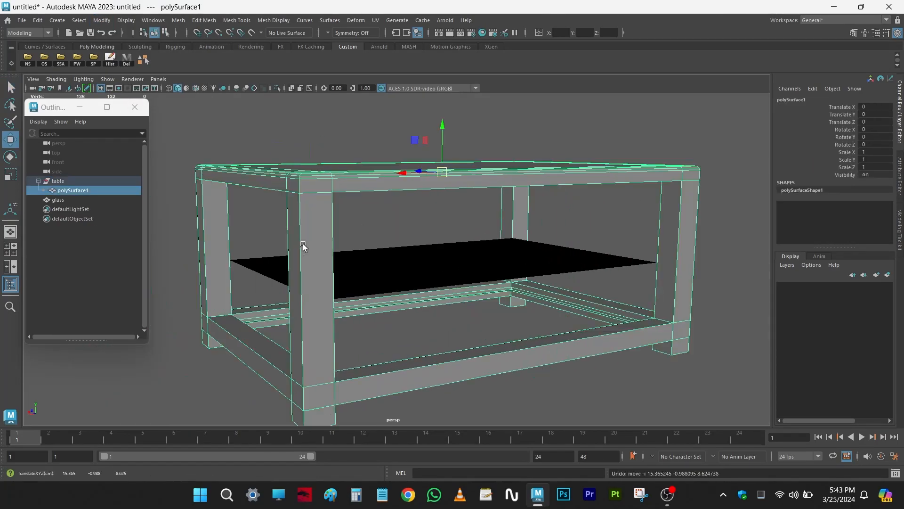
Move the table body sideways again and reset its Translate X, Y and Z to 0.
drag(442, 173, 388, 172)
drag(876, 107, 878, 121)
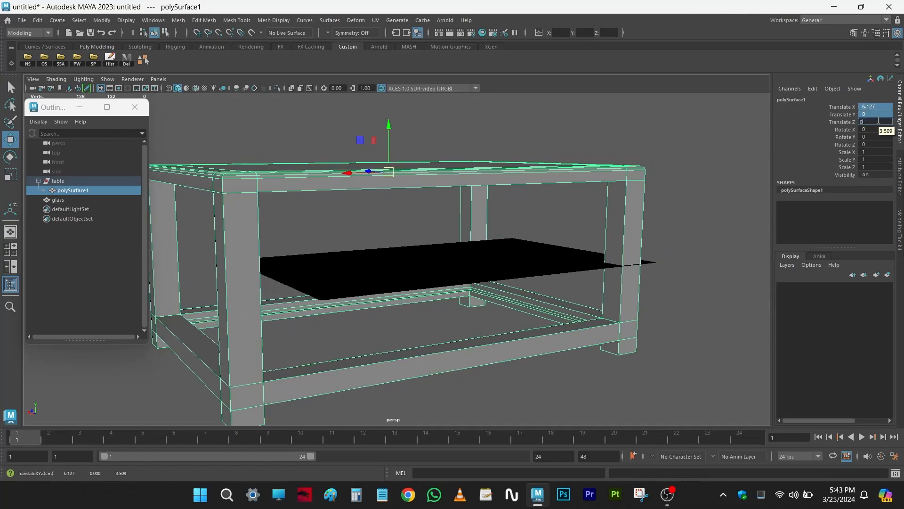
text(0)
key(Return)
Select the glass surface and the table body in turn to check where their pivots sit, and clear the selection.
click(419, 269)
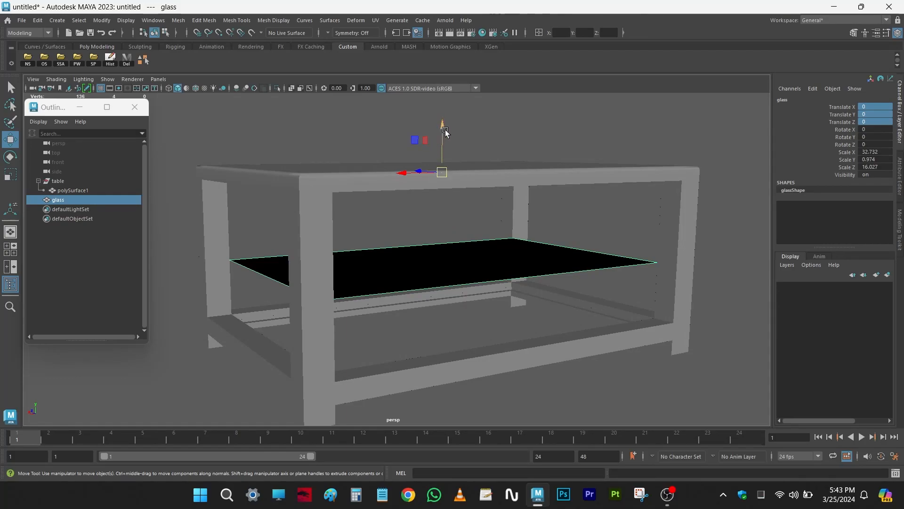
click(503, 180)
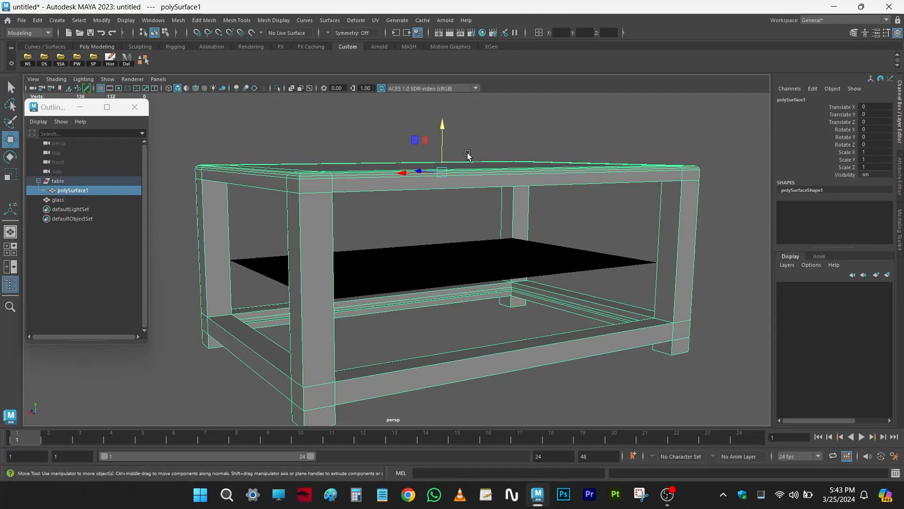
click(493, 198)
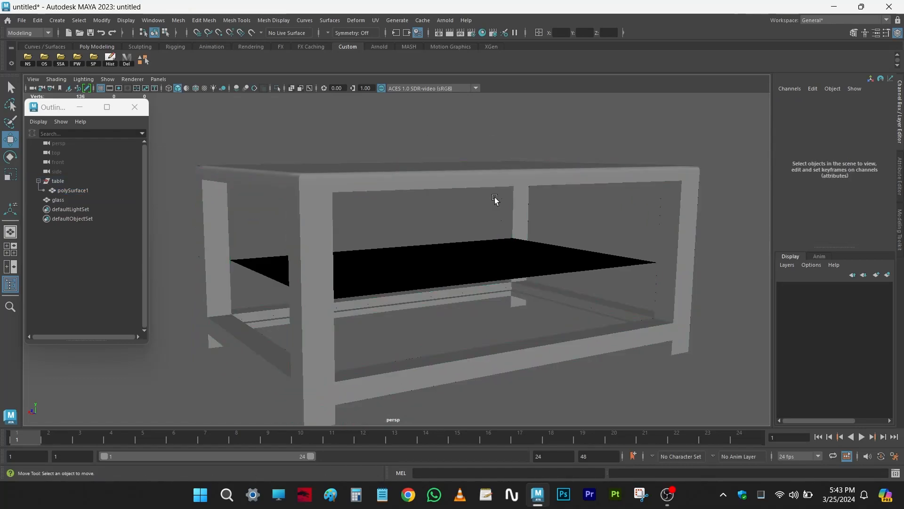
With the table body selected, add the Center Pivot command as a shortcut on the Custom shelf.
click(507, 184)
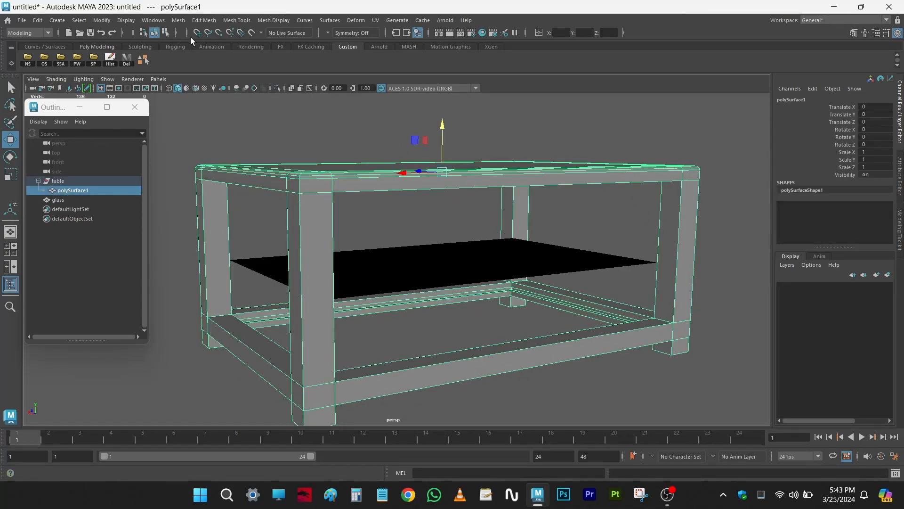
click(102, 20)
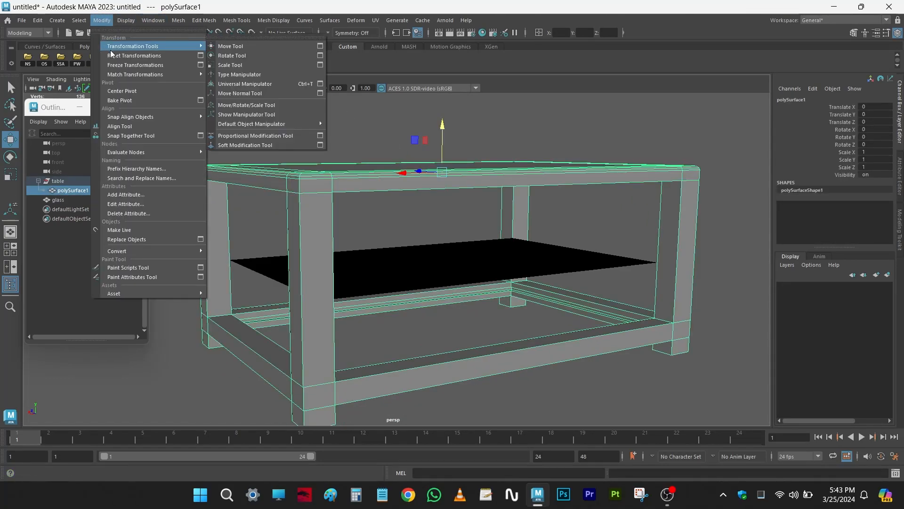
click(134, 92)
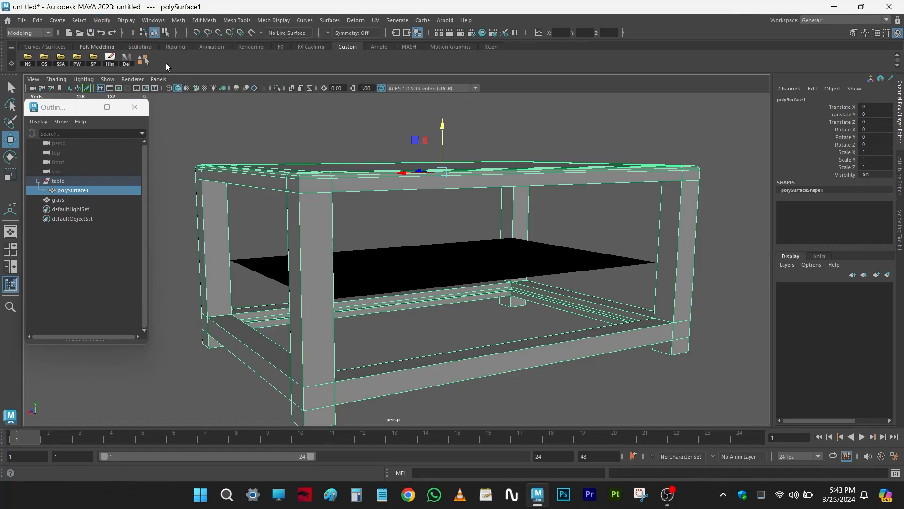
click(102, 21)
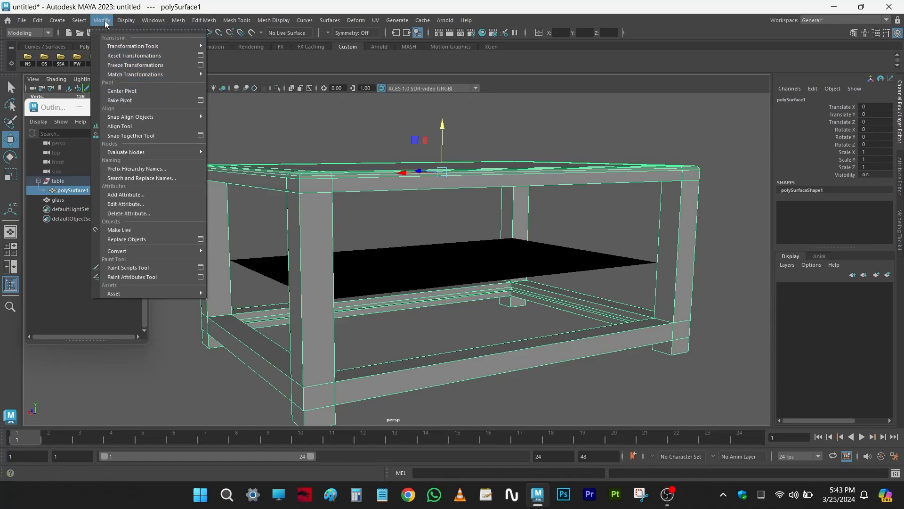
click(122, 91)
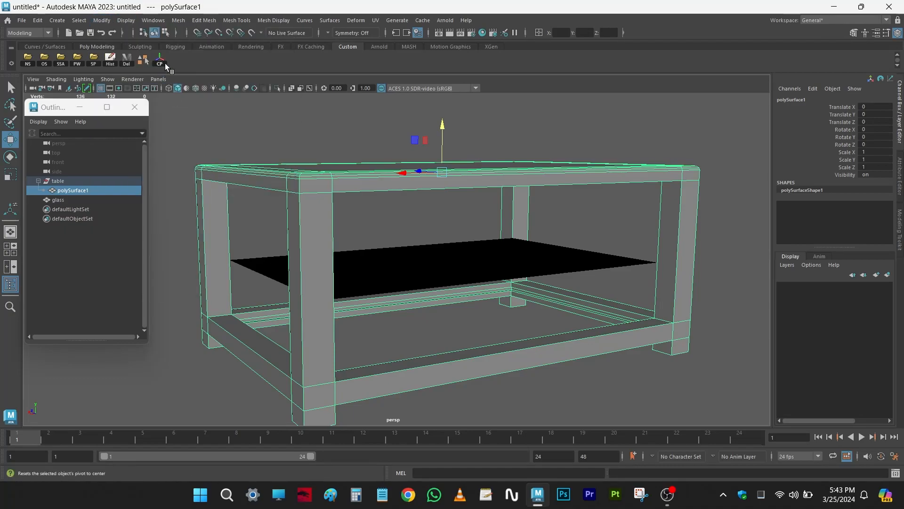
Center the pivot of the glass surface using the Custom shelf's Center Pivot shortcut, and clear the selection.
click(383, 132)
click(524, 269)
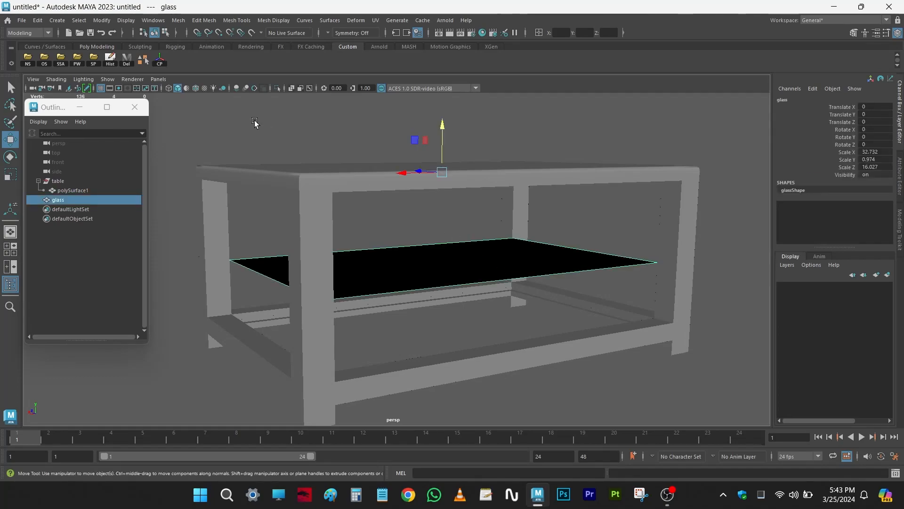
click(158, 63)
click(387, 133)
Lower the glass surface vertically to a Translate Y of -8.183 so that it sits within the table's lower frame.
click(522, 274)
alt+drag(522, 278, 464, 256)
drag(452, 223, 373, 290)
alt+right_drag(373, 290, 434, 330)
alt+middle_drag(434, 330, 436, 250)
alt+drag(436, 250, 424, 278)
click(581, 365)
click(525, 319)
scroll(488, 311, up, 3)
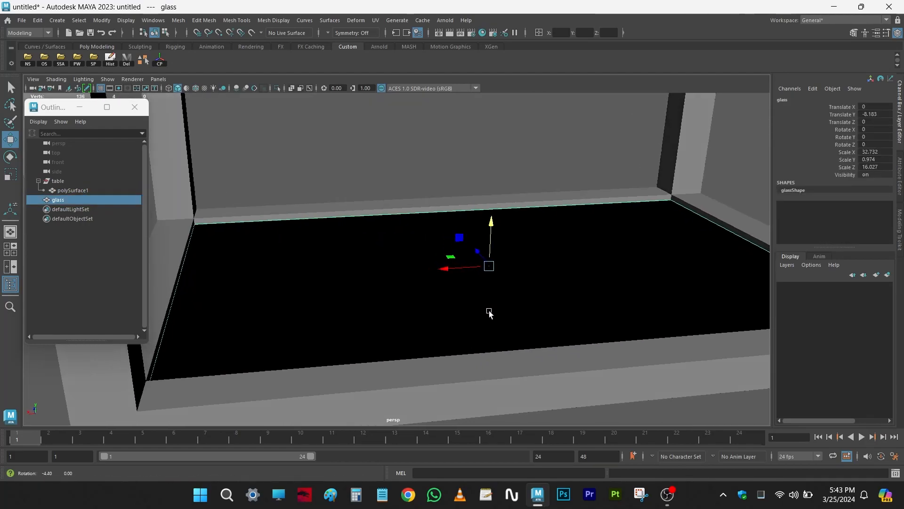
Try Two Sided Lighting in the viewport on the black glass surface, and turn it off again.
click(464, 184)
click(456, 270)
alt+drag(456, 270, 471, 308)
alt+drag(438, 268, 359, 128)
click(359, 128)
mouse_move(346, 251)
alt+mouse_down()
mouse_move(254, 188)
mouse_move(309, 262)
mouse_move(329, 228)
mouse_move(345, 259)
alt+mouse_up()
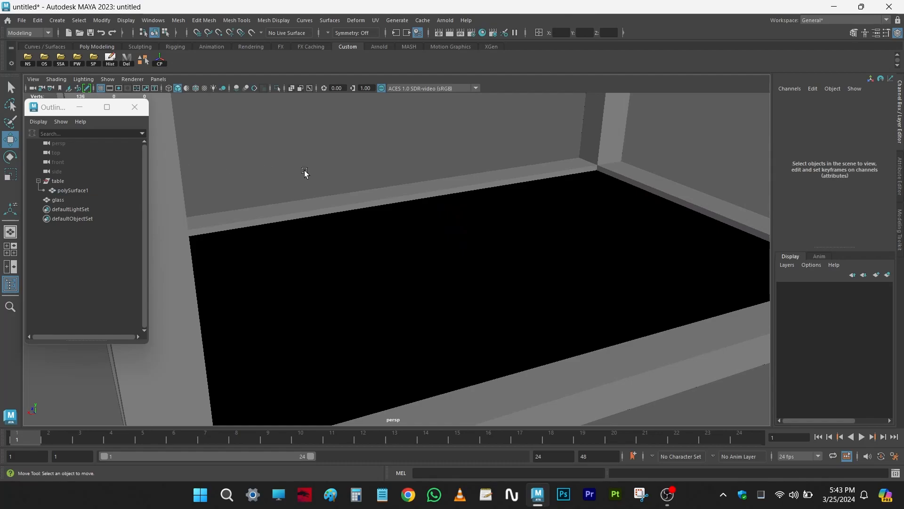
alt+drag(293, 174, 271, 170)
click(84, 79)
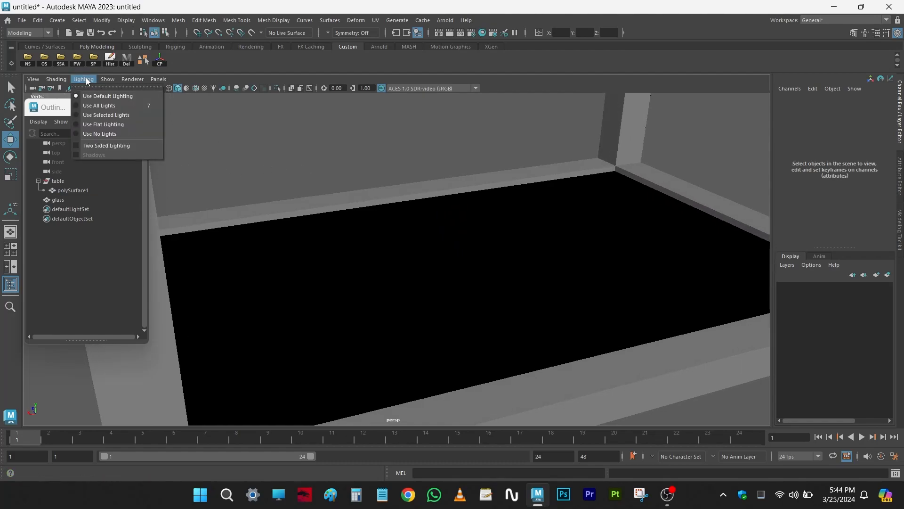
click(91, 145)
click(300, 261)
click(84, 79)
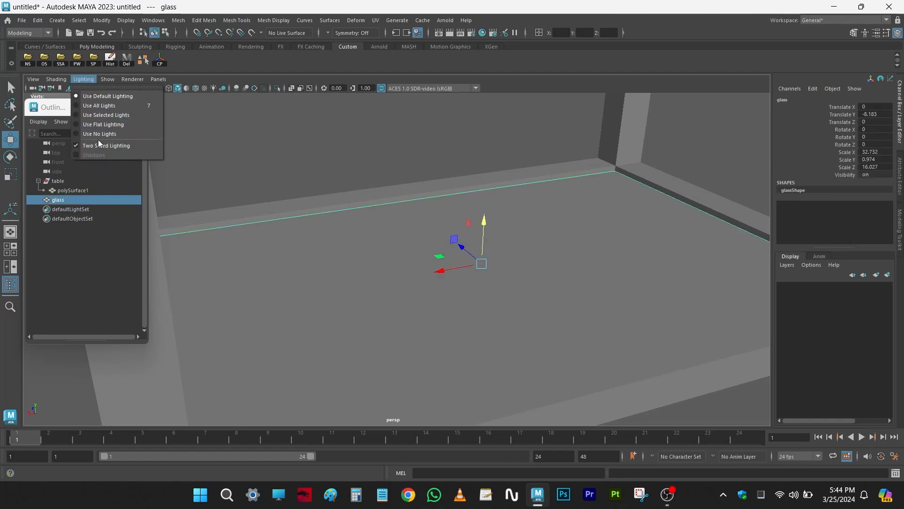
click(101, 146)
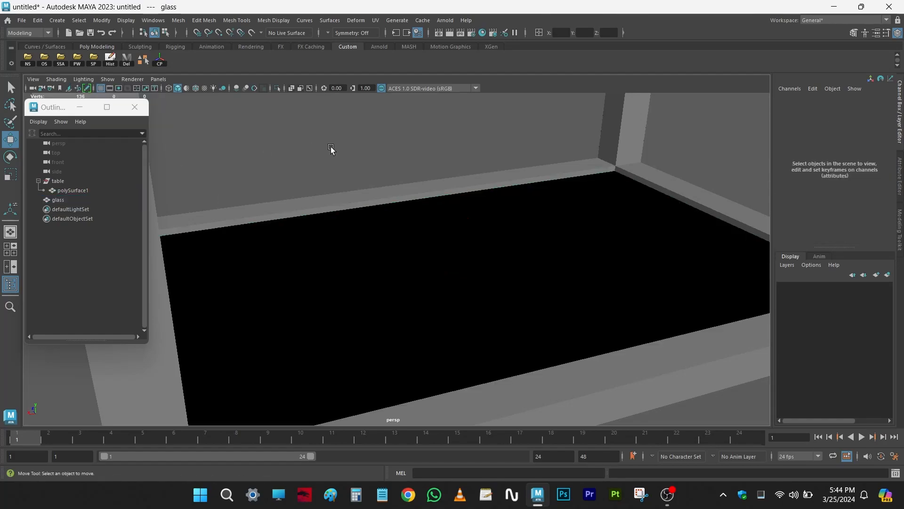
Reverse the normals of the glass surface and clear the selection.
click(403, 165)
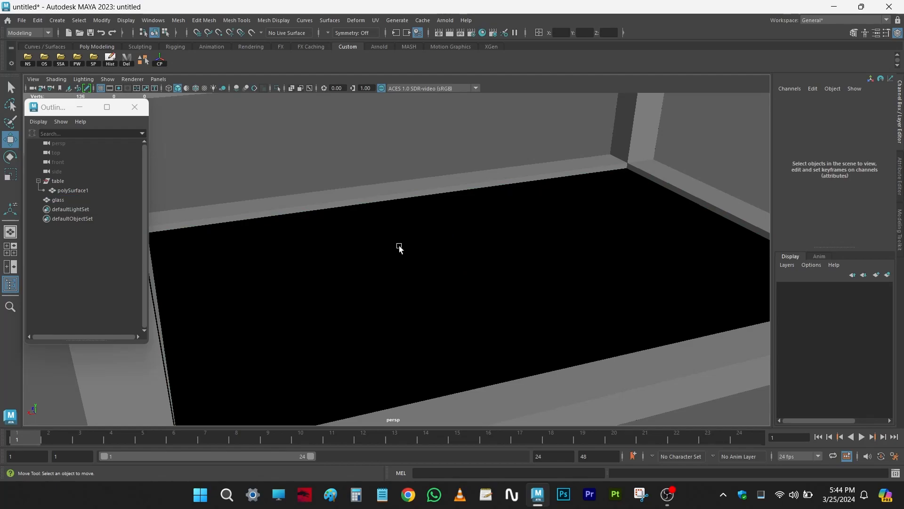
click(399, 249)
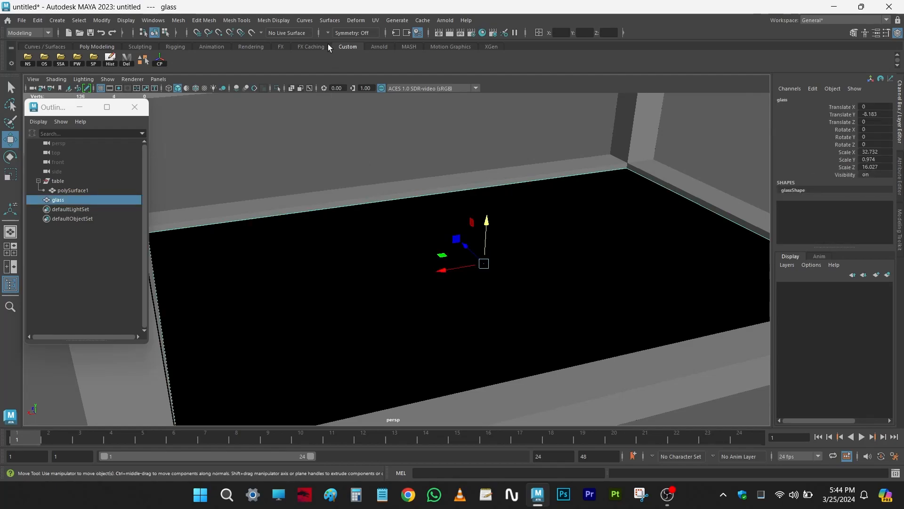
click(282, 21)
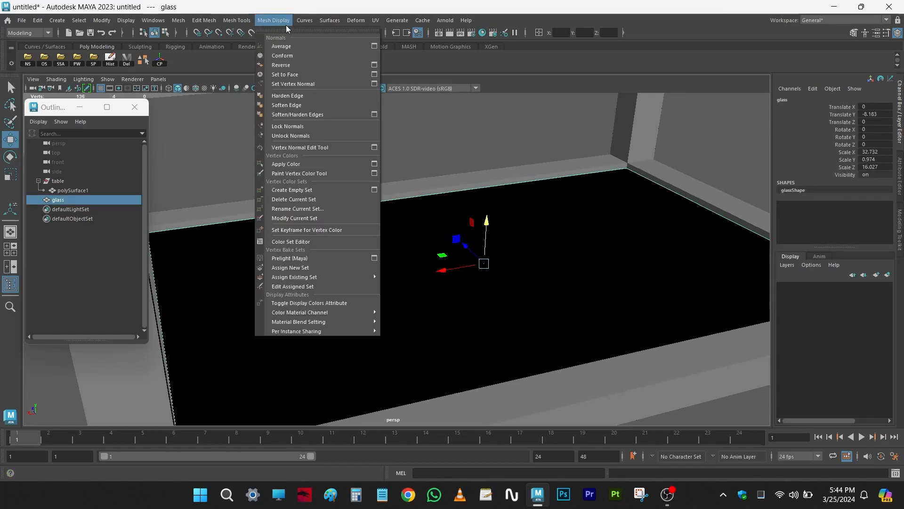
click(312, 65)
click(277, 146)
Raise the glass surface clear of the lower frame to a Translate Y of -5.175.
click(434, 273)
alt+drag(462, 323, 481, 273)
alt+right_drag(410, 240, 508, 322)
drag(420, 178, 474, 398)
click(315, 242)
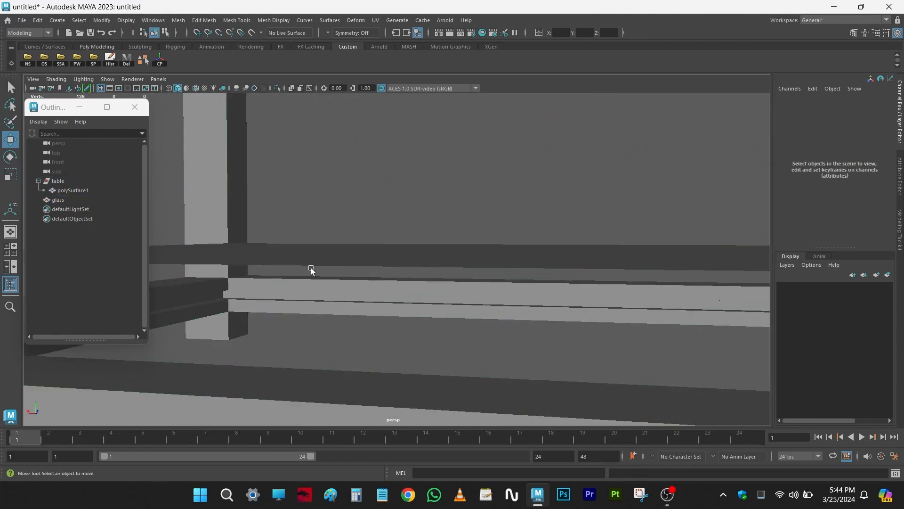
alt+right_drag(276, 301, 304, 299)
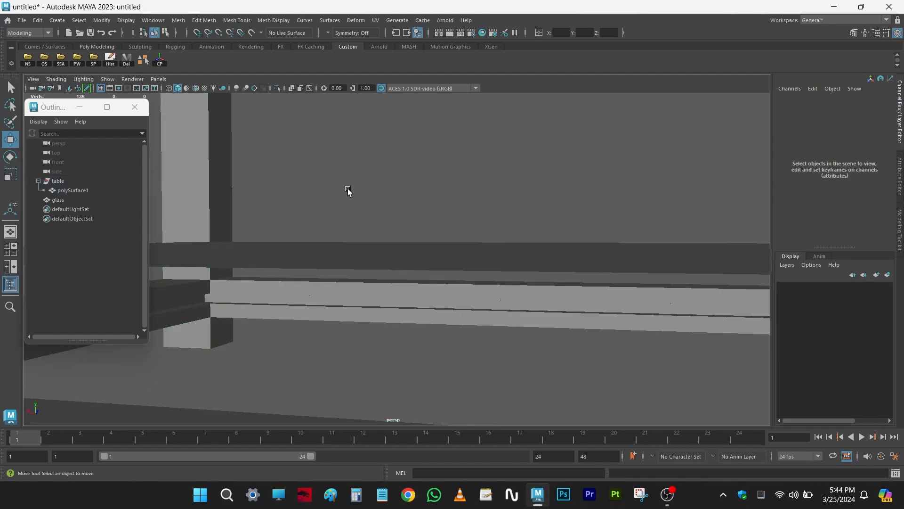
Extrude the glass surface with a Local Translate Z of 0.108 to give it thickness, and return to object mode.
click(444, 268)
alt+drag(444, 268, 425, 279)
key(ctrl+e)
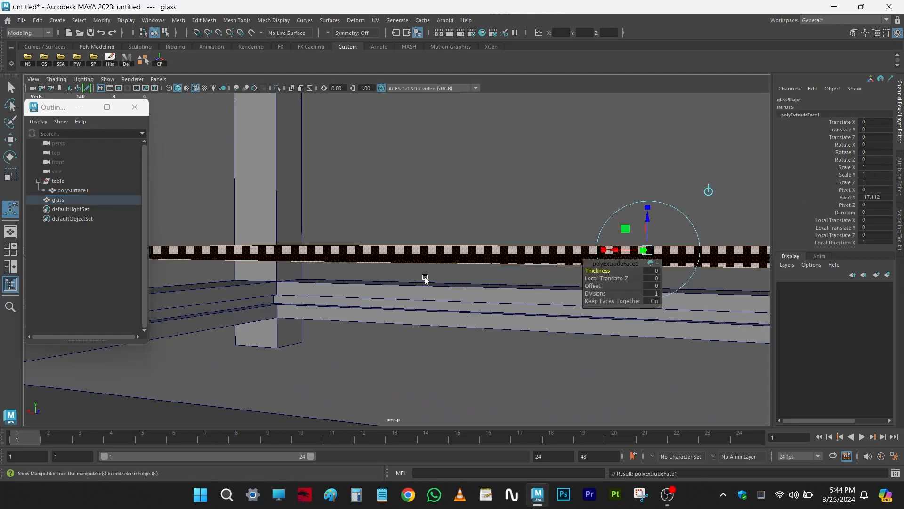
drag(648, 225, 647, 248)
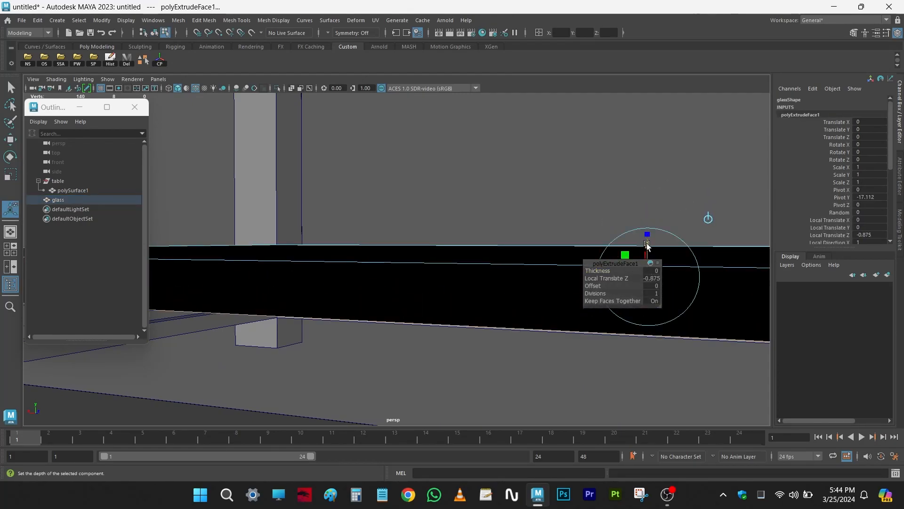
key(ctrl+z)
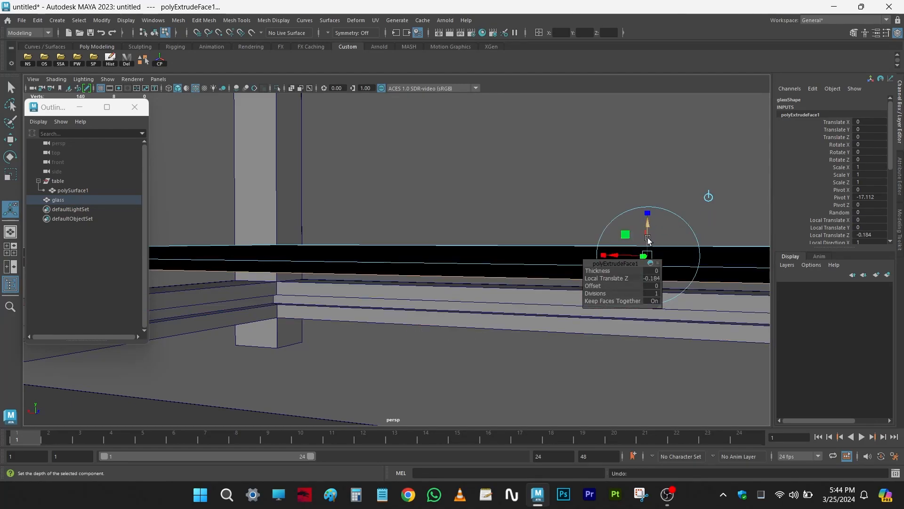
drag(648, 226, 646, 217)
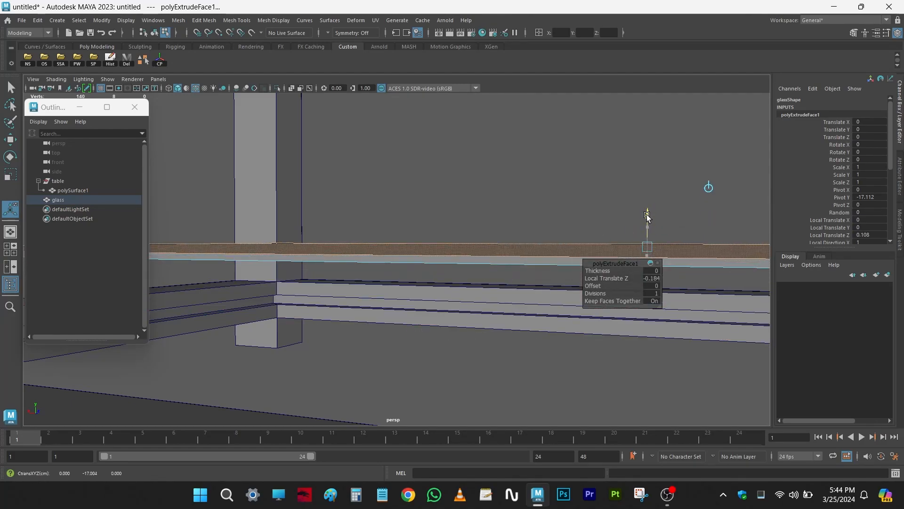
alt+drag(356, 280, 387, 284)
key(q)
right_drag(388, 284, 431, 165)
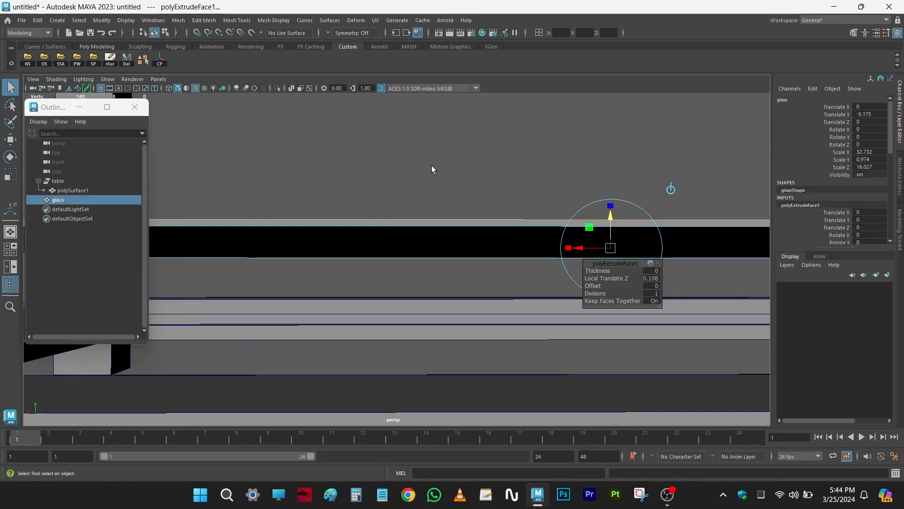
Lower the thickened glass into the table's lower frame to a Translate Y of -8.756.
scroll(408, 281, down, 5)
key(w)
drag(648, 207, 622, 309)
alt+drag(417, 314, 387, 289)
alt+drag(617, 327, 681, 376)
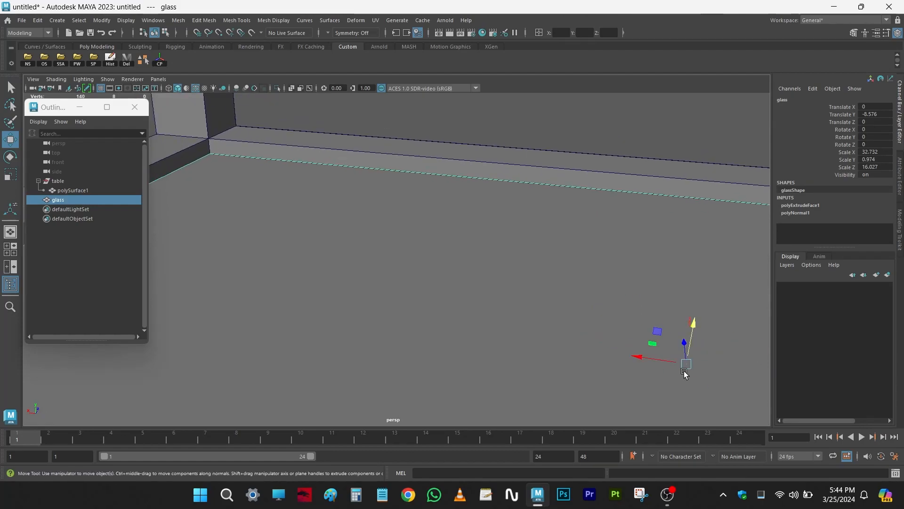
drag(694, 326, 691, 334)
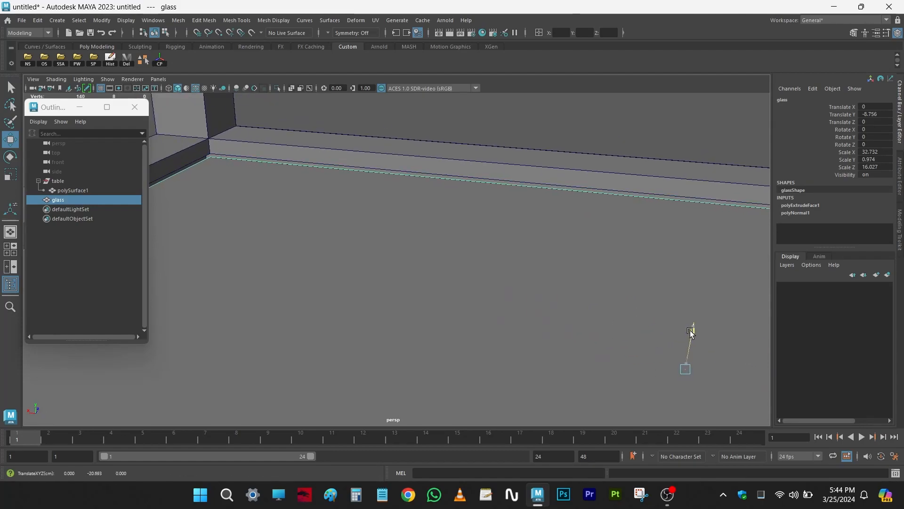
Enlarge the glass to Scale X 35.863, Scale Y 1 and Scale Z 18.575 so that its edges reach into the lower frame.
key(r)
drag(689, 369, 664, 362)
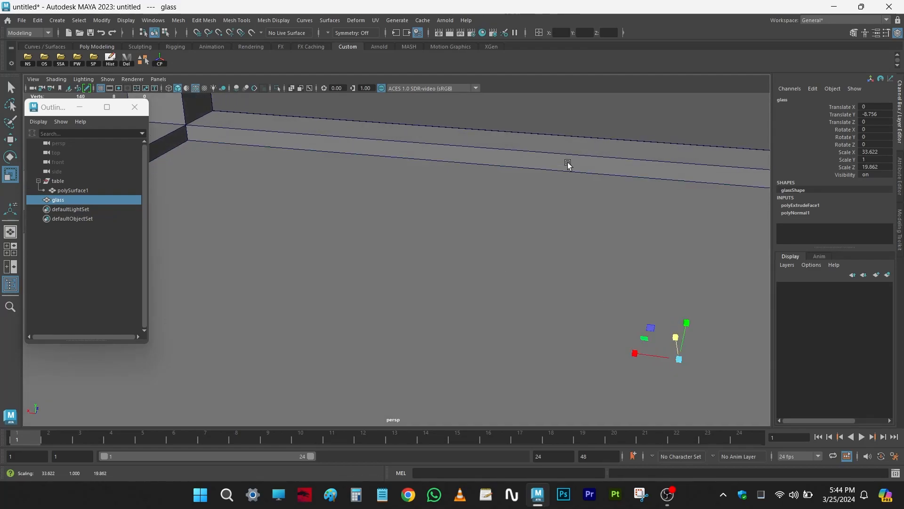
click(578, 125)
alt+drag(579, 125, 466, 330)
click(527, 283)
alt+drag(527, 283, 537, 328)
mouse_move(303, 229)
mouse_down()
mouse_move(375, 321)
mouse_move(343, 326)
mouse_move(413, 225)
mouse_move(368, 244)
mouse_move(393, 254)
mouse_move(362, 240)
mouse_up()
key(4)
key(5)
click(408, 381)
Check the fit of the glass in the table's lower frame from several angles, selecting the parts in turn.
scroll(464, 371, down, 5)
alt+drag(463, 372, 512, 368)
alt+drag(577, 388, 439, 322)
click(455, 305)
click(500, 236)
click(440, 160)
click(502, 217)
alt+drag(449, 262, 563, 153)
click(497, 297)
click(563, 153)
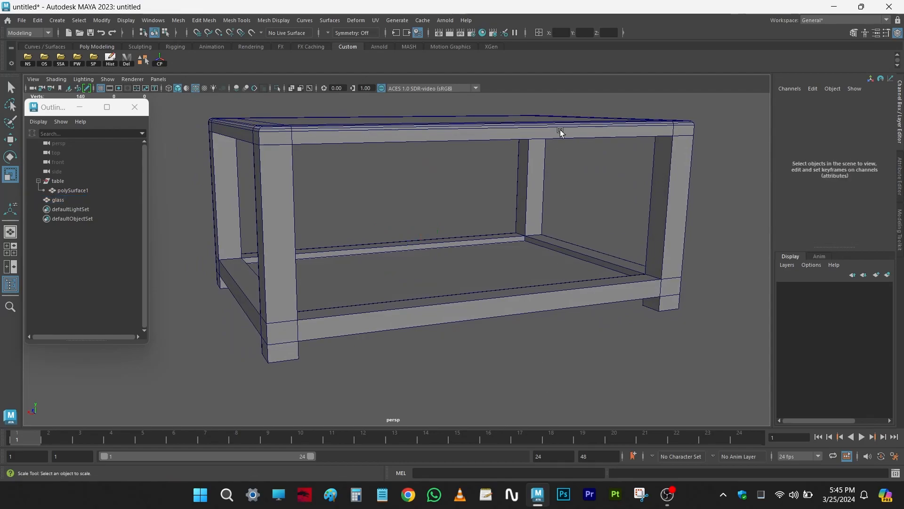
click(545, 120)
alt+drag(545, 120, 650, 146)
right_drag(651, 144, 633, 387)
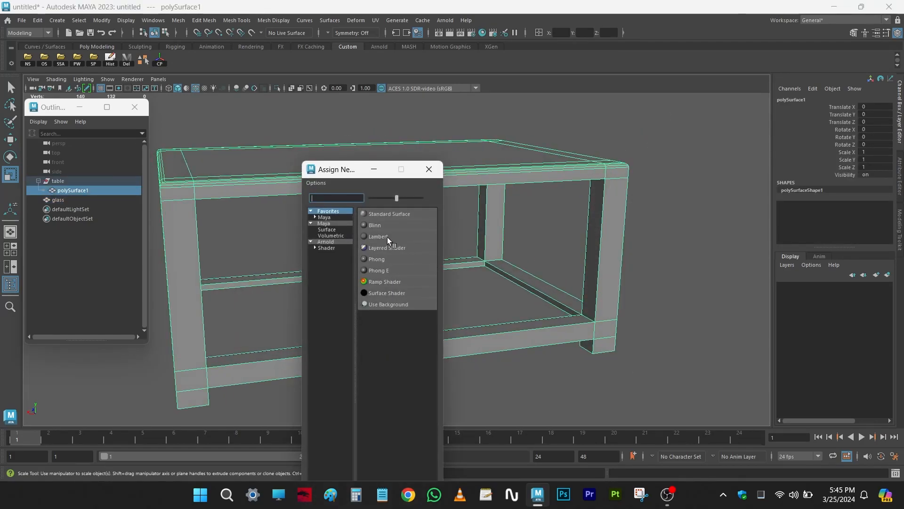
click(671, 170)
click(511, 166)
click(511, 165)
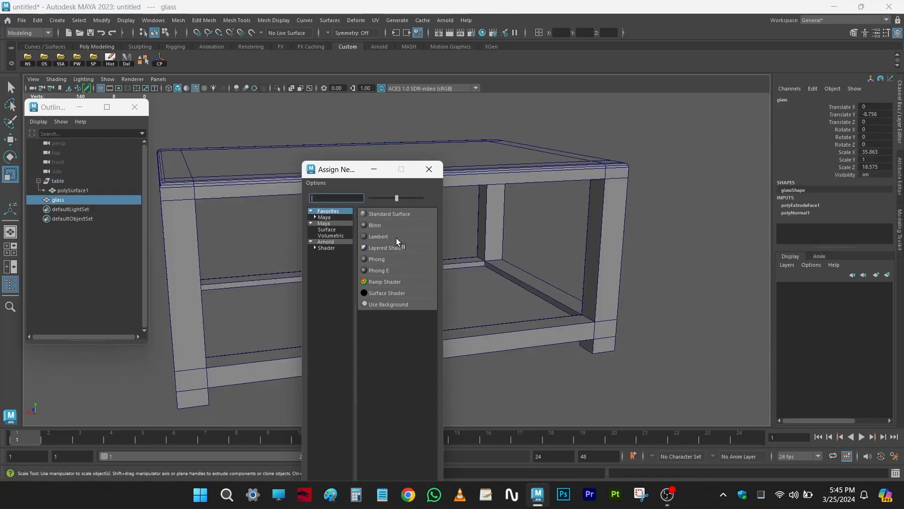
click(513, 323)
click(486, 293)
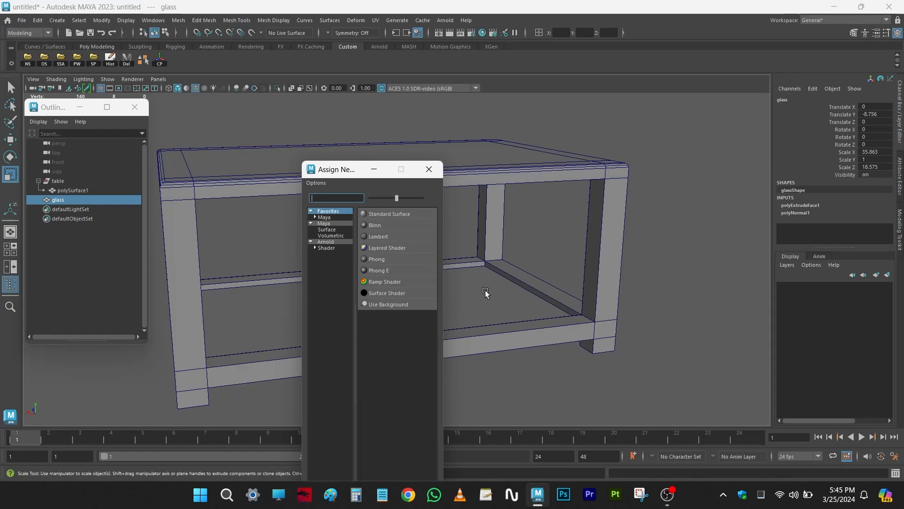
drag(344, 172, 440, 381)
alt+middle_drag(374, 307, 437, 259)
key(w)
click(540, 314)
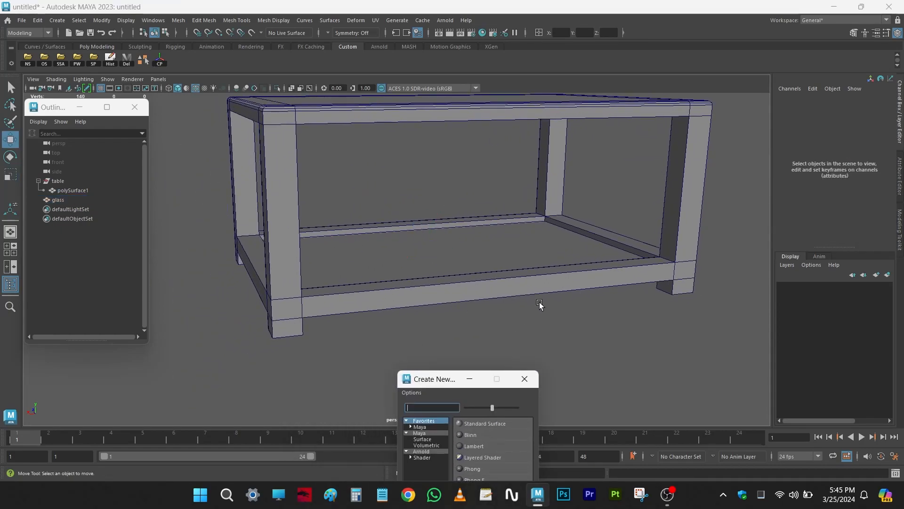
click(514, 312)
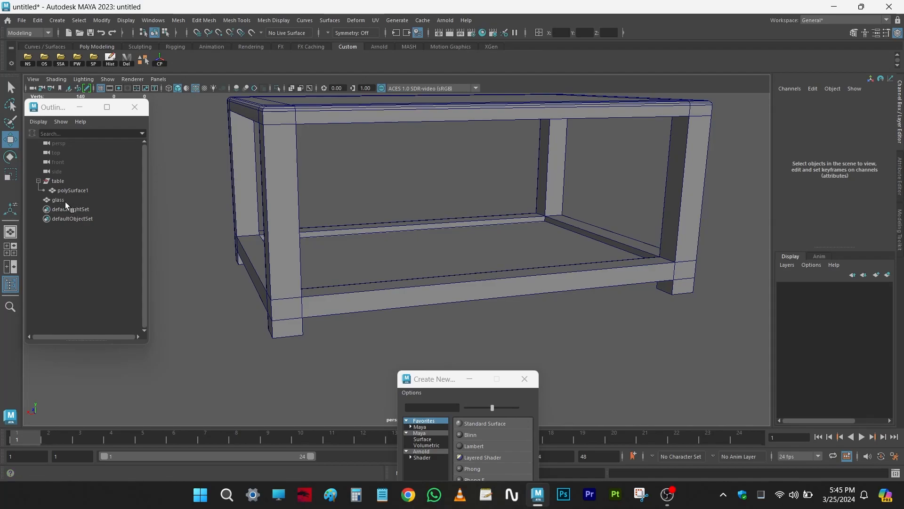
alt+middle_drag(498, 290, 498, 304)
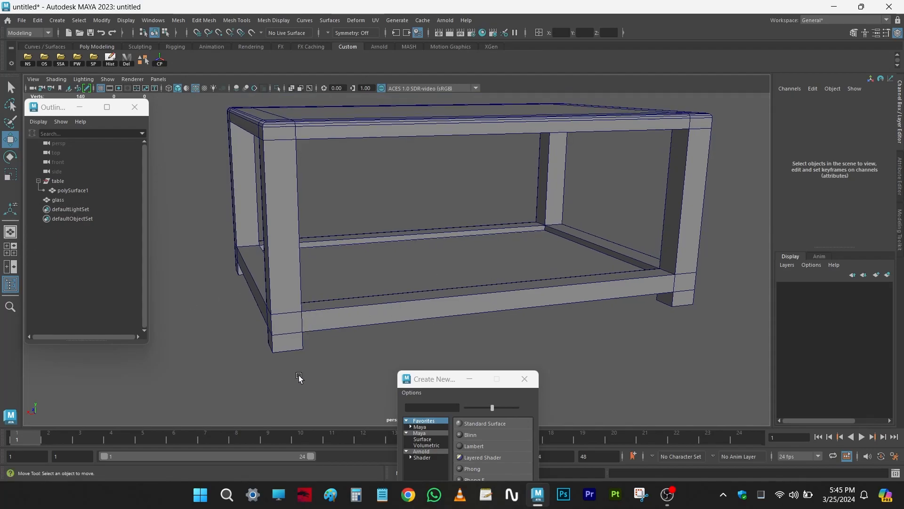
Select the glass in the lower frame and assign a new Blinn material to it.
click(402, 280)
text(w)
alt+drag(537, 323, 560, 338)
key(4)
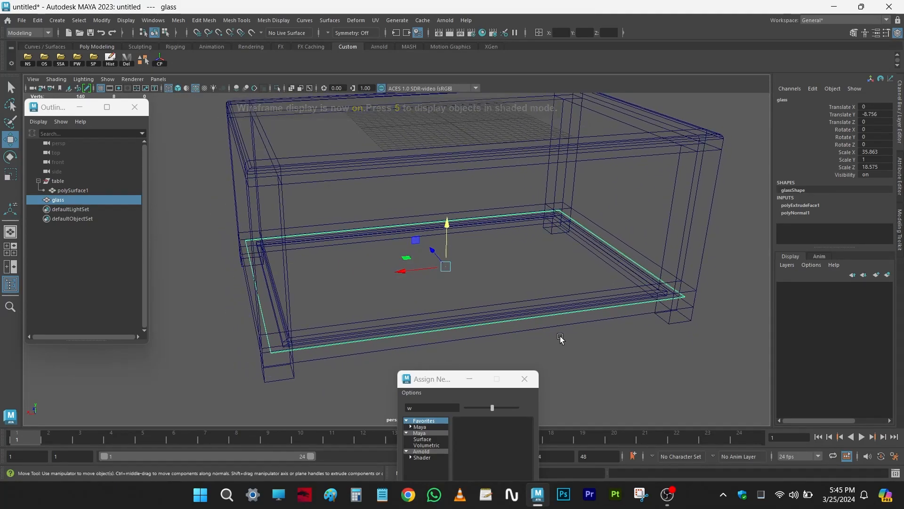
key(5)
right_drag(549, 189, 543, 420)
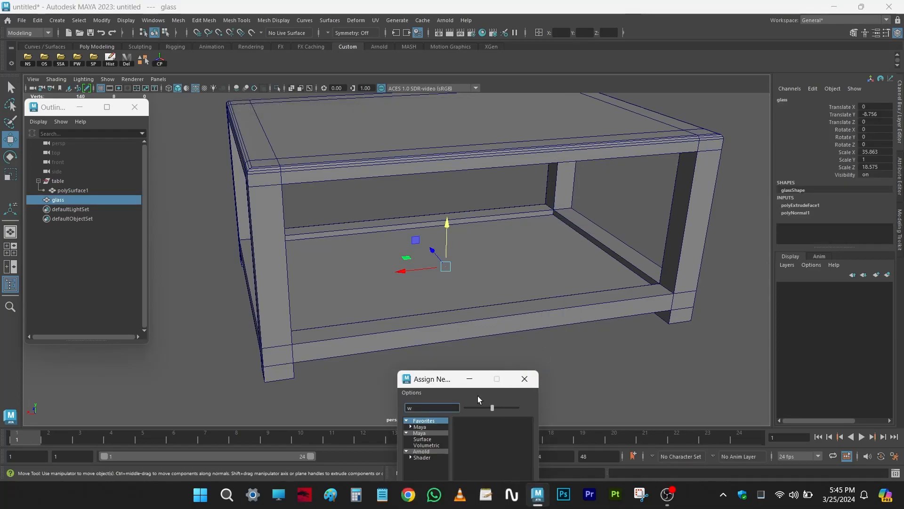
drag(450, 384, 460, 153)
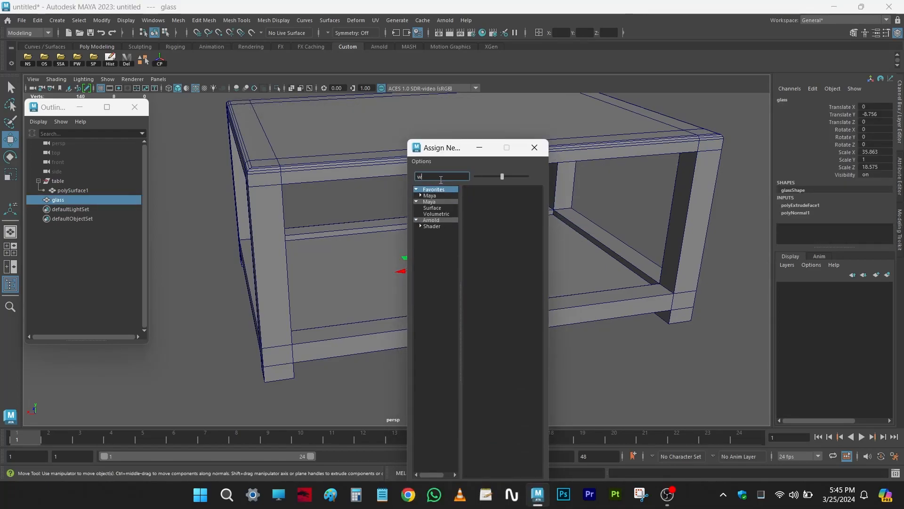
key(BackSpace)
click(489, 206)
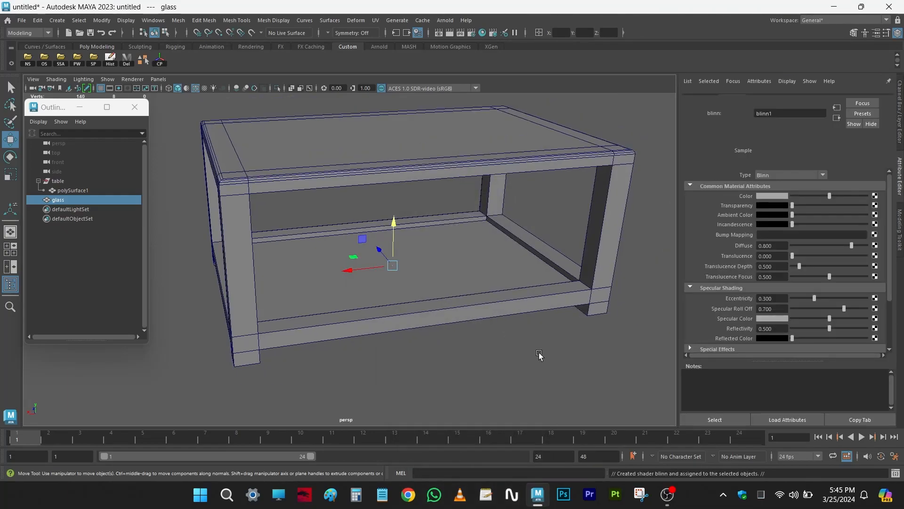
Raise the Transparency of the glass's Blinn material to a light grey, and clear the selection.
right_click(617, 109)
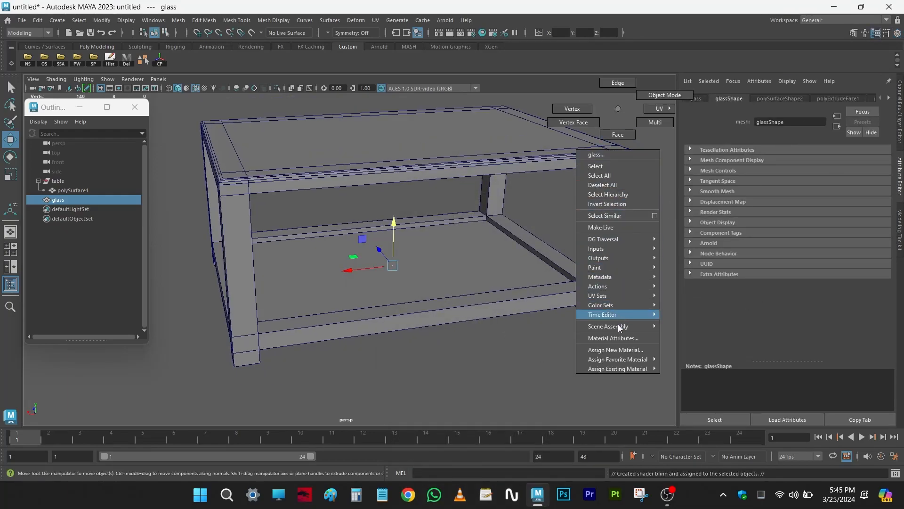
click(615, 338)
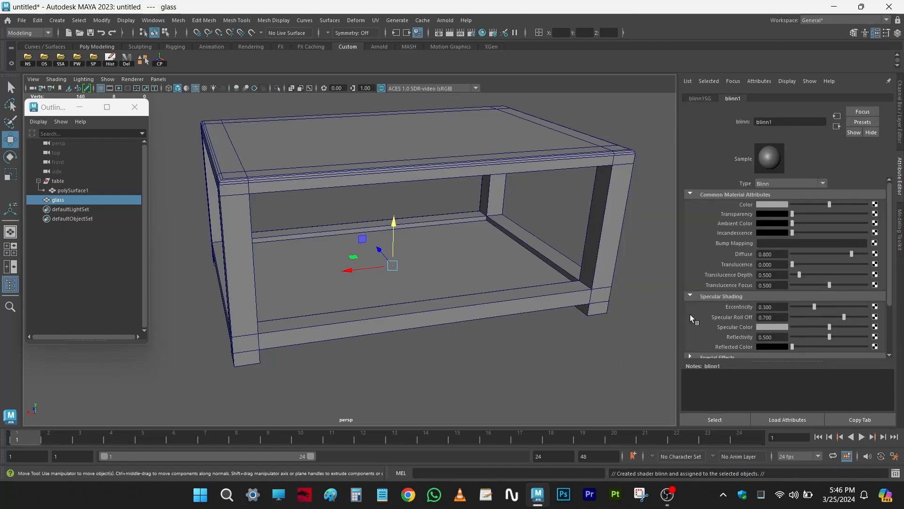
drag(813, 214, 835, 215)
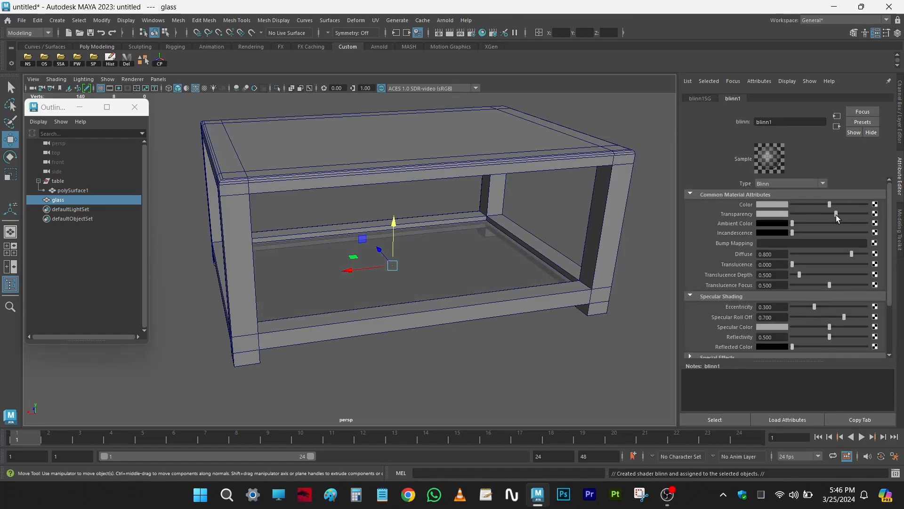
click(573, 332)
Select the table body and show the attributes of its lambert1 material.
alt+drag(551, 333, 428, 282)
alt+right_drag(429, 282, 441, 305)
click(652, 189)
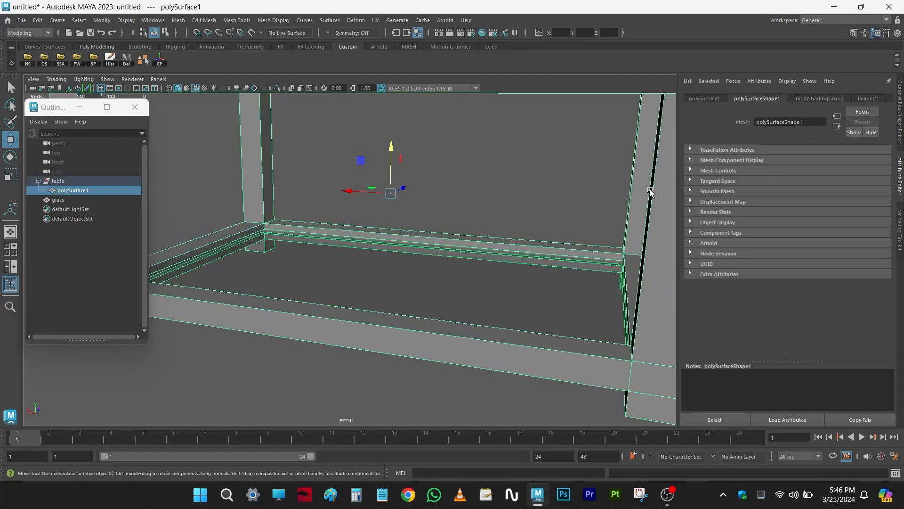
click(868, 98)
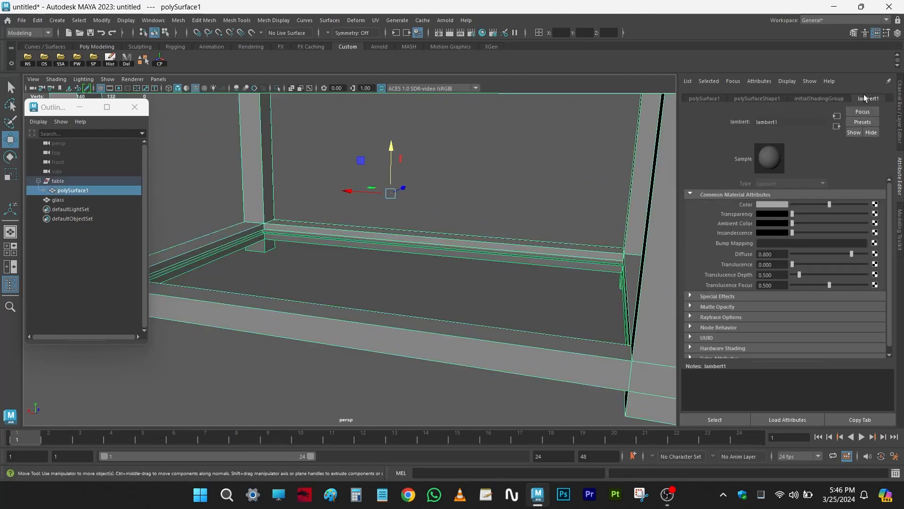
Set the lambert1 color of the table body to dark brown, about H 18.46, S 0.34, V 0.195, and clear the selection.
click(779, 204)
click(753, 239)
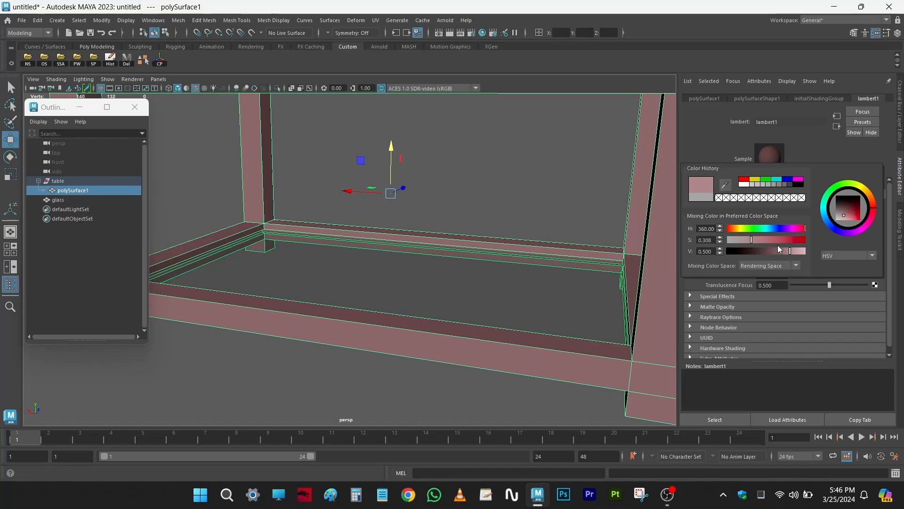
drag(744, 229, 731, 228)
click(779, 240)
drag(782, 248, 755, 239)
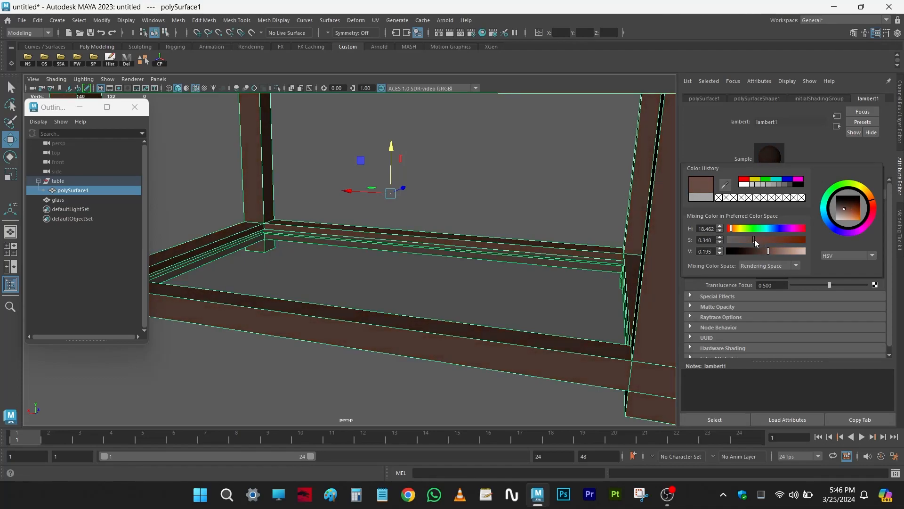
click(463, 166)
Examine the whole table with its brown frame and transparent glass shelf from an overall perspective.
scroll(463, 166, down, 8)
mouse_move(550, 221)
alt+mouse_down()
mouse_move(428, 281)
mouse_move(443, 270)
alt+mouse_up()
scroll(428, 280, up, 6)
key(alt+5)
alt+middle_drag(442, 278, 456, 334)
alt+drag(457, 336, 400, 376)
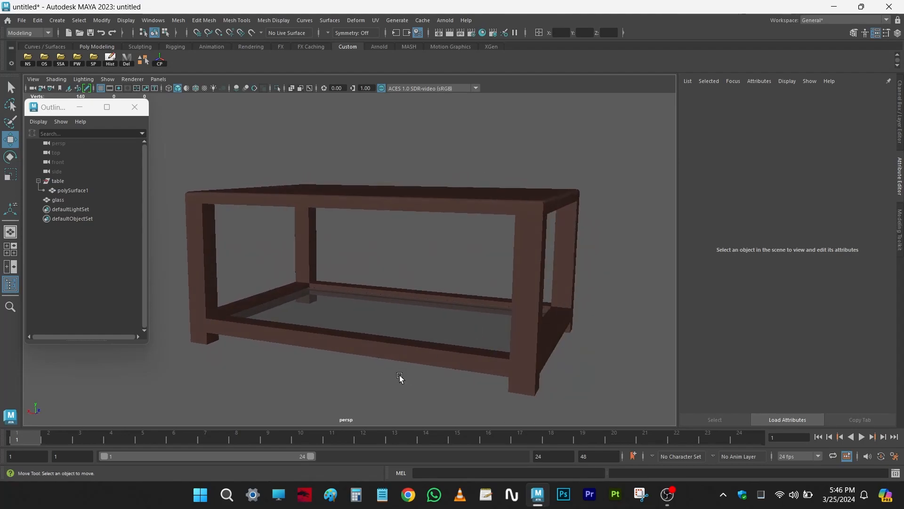
alt+right_drag(398, 373, 394, 312)
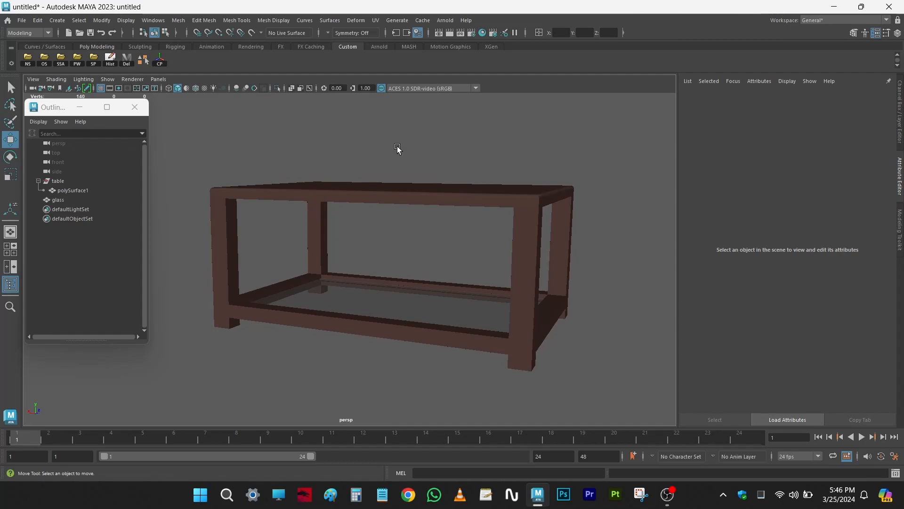
click(179, 22)
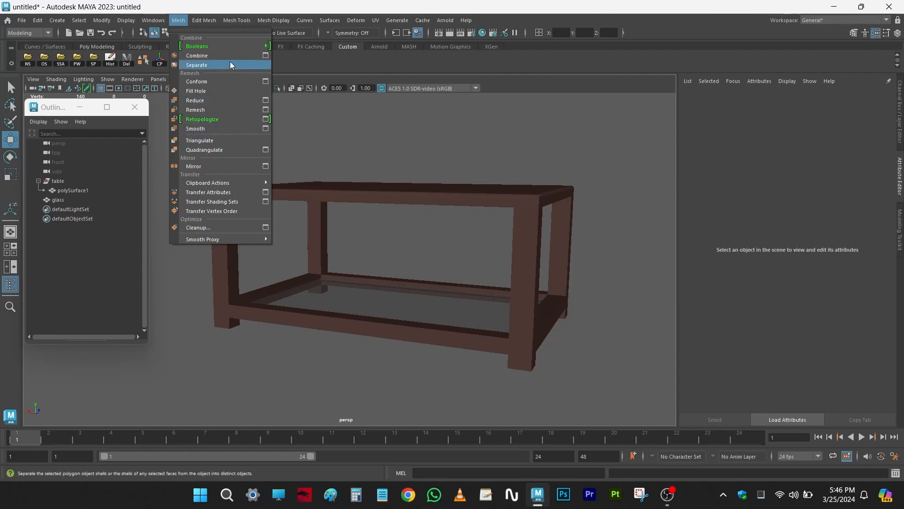
mouse_move(211, 21)
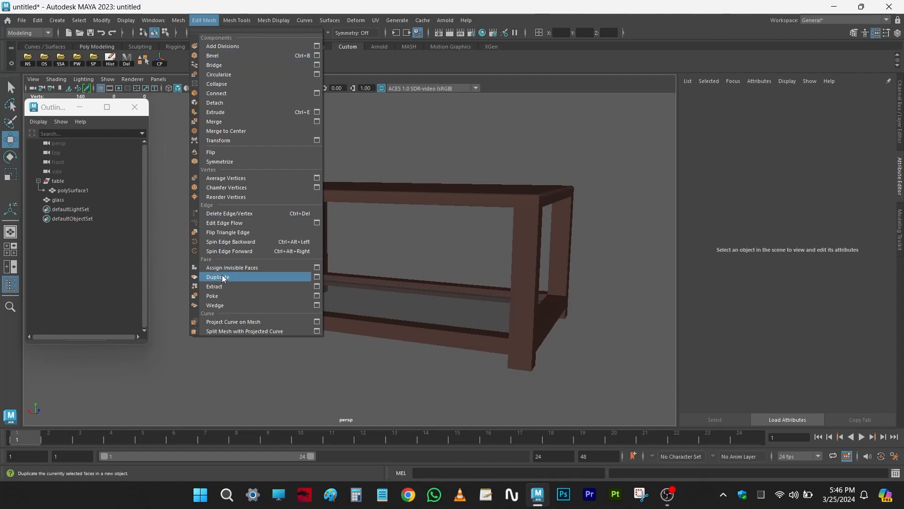
click(462, 141)
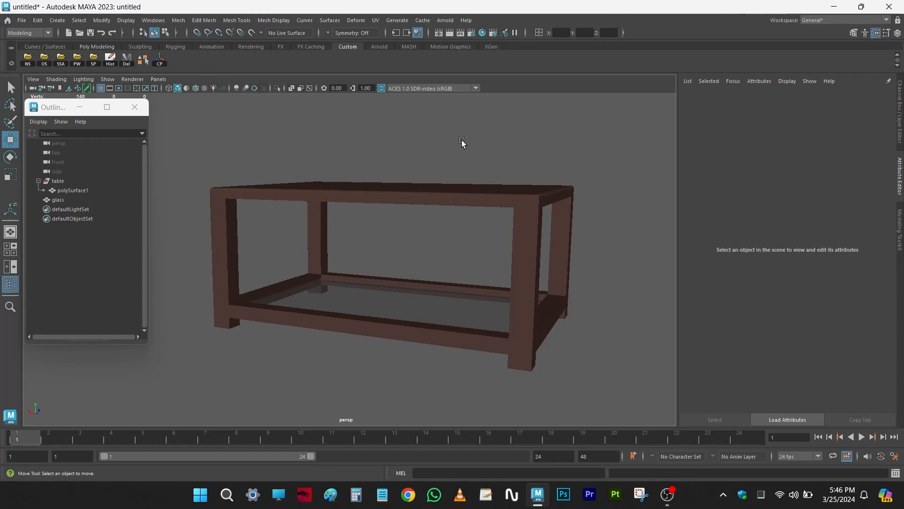